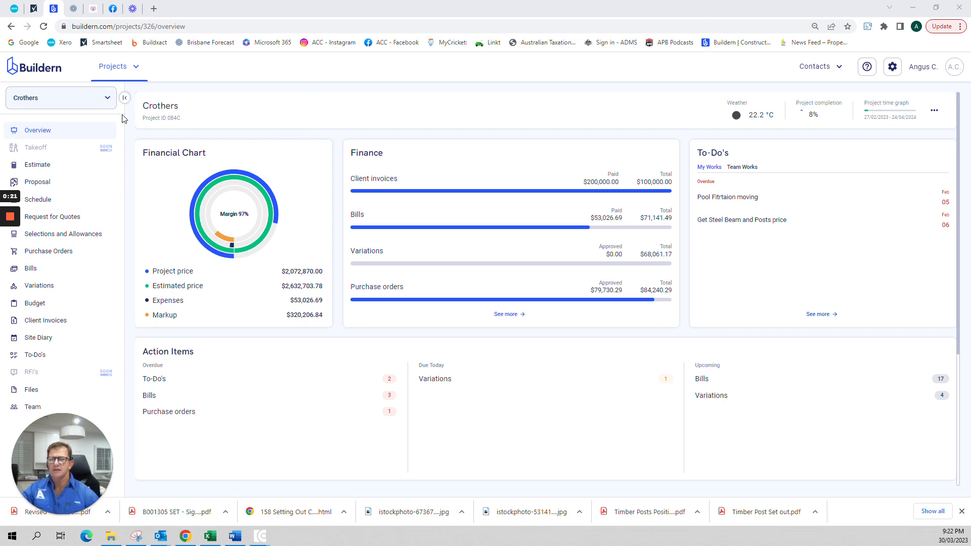
Step: View the list of available projects and close it, keeping the current project selected
click(108, 99)
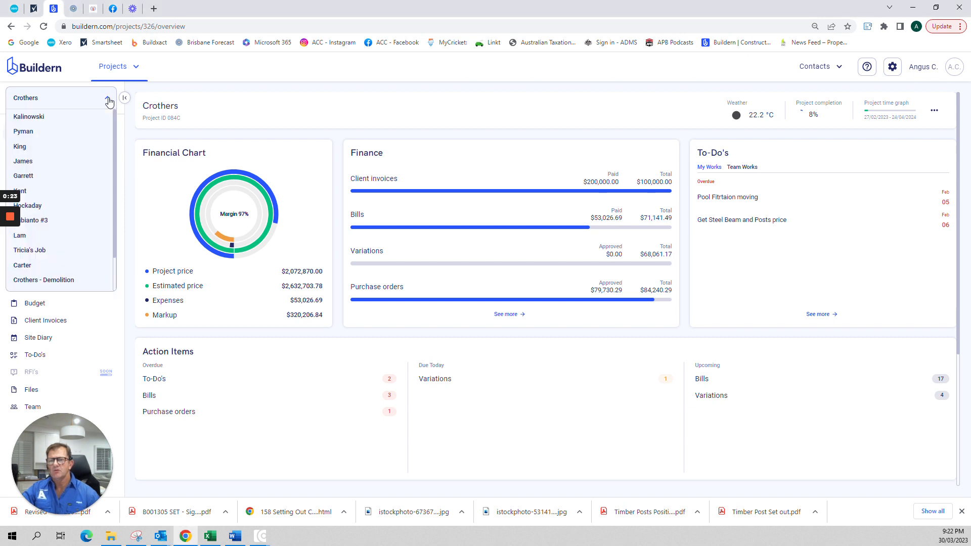
mouse_move(114, 126)
mouse_down()
mouse_move(111, 175)
mouse_move(114, 121)
mouse_up()
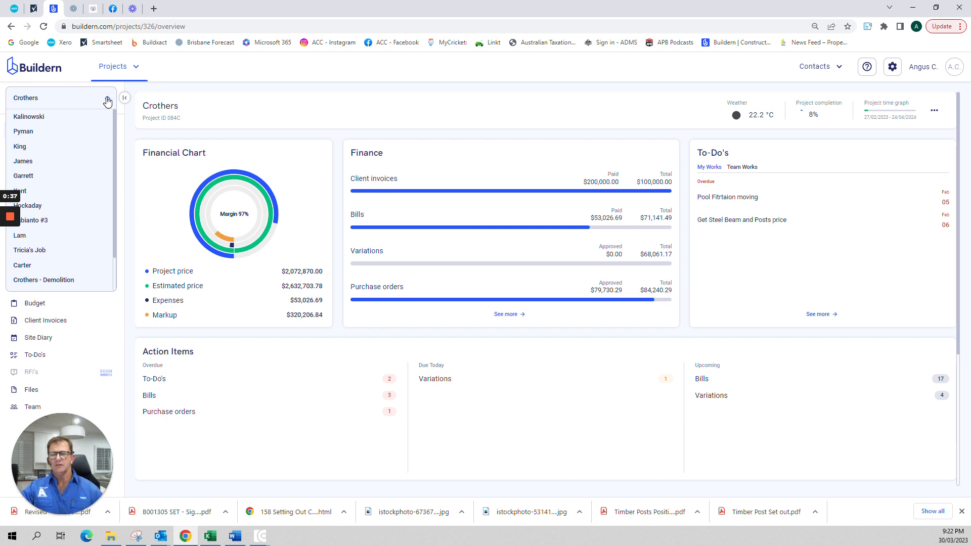
click(107, 101)
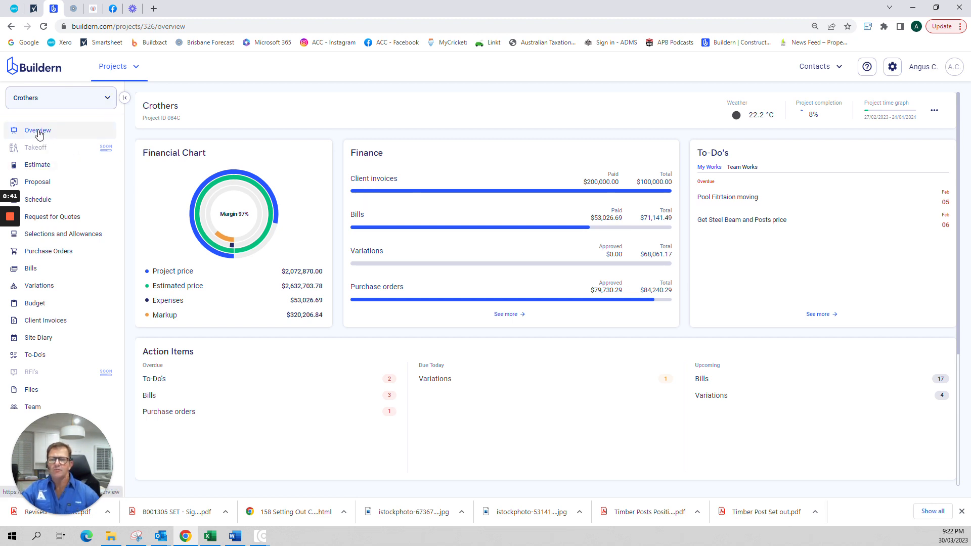
Step: Review the project overview's financial chart, finance summary, to-do's, action items, schedule progress and recent files
mouse_move(246, 250)
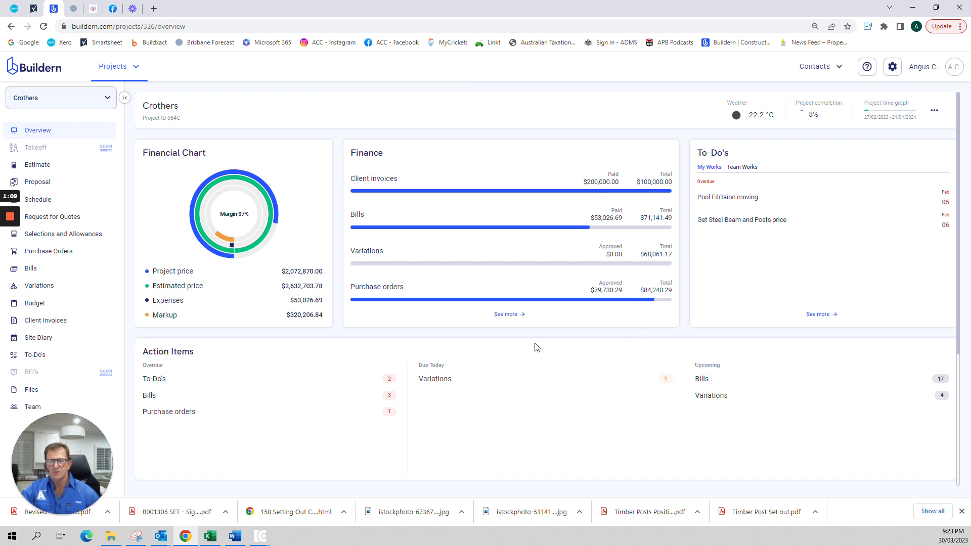
scroll(544, 344, down, 3)
drag(960, 255, 961, 301)
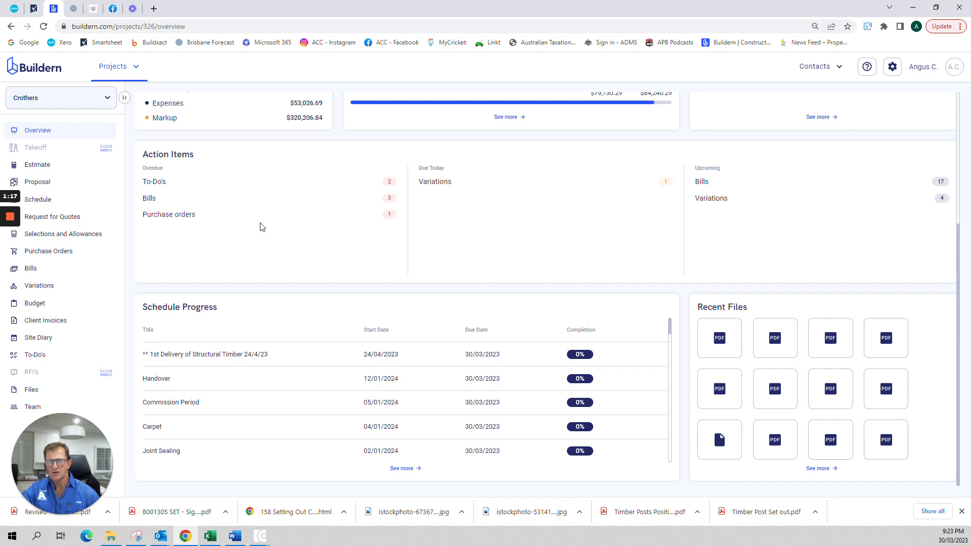
scroll(393, 232, up, 4)
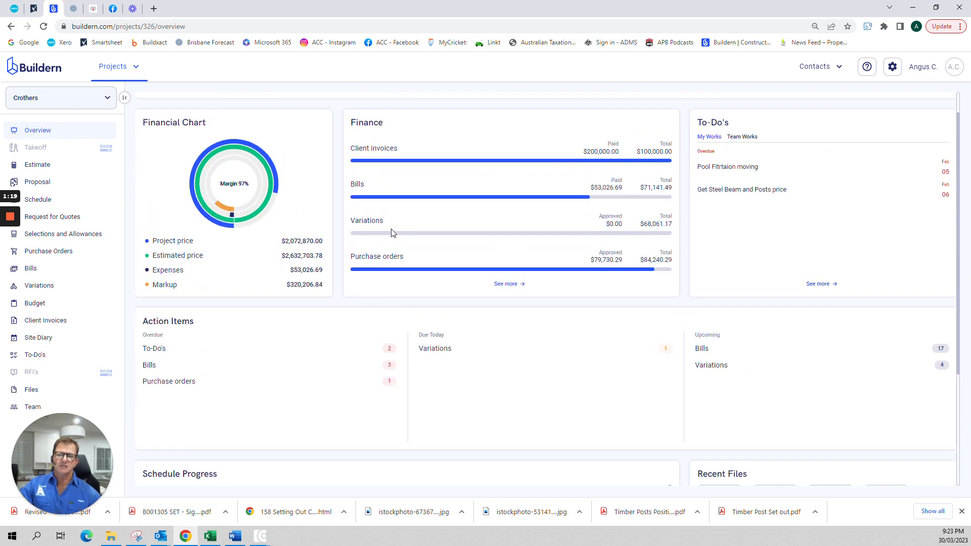
mouse_move(281, 211)
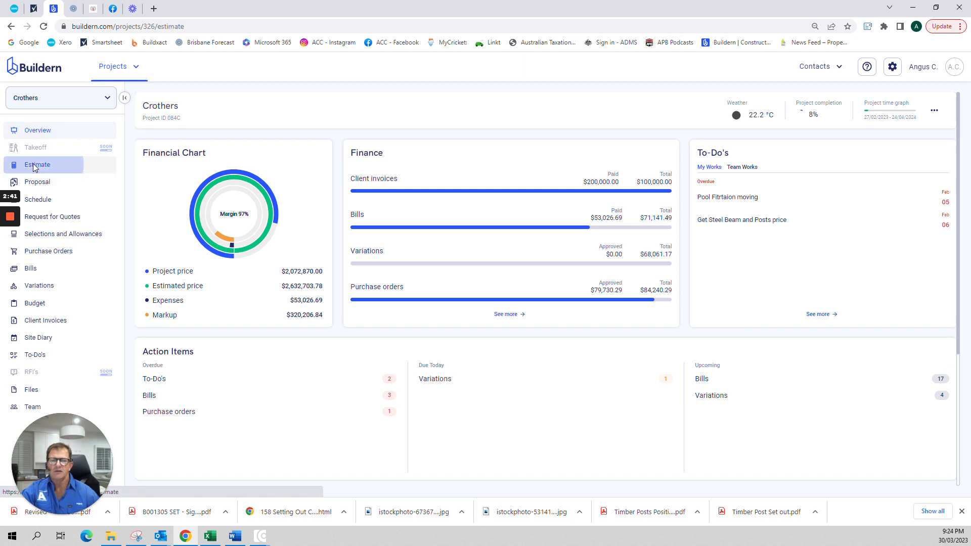
Step: In the project's estimate, collapse all groups and open the Project Estimating fee under 01. Preliminaries, Estimating
click(33, 165)
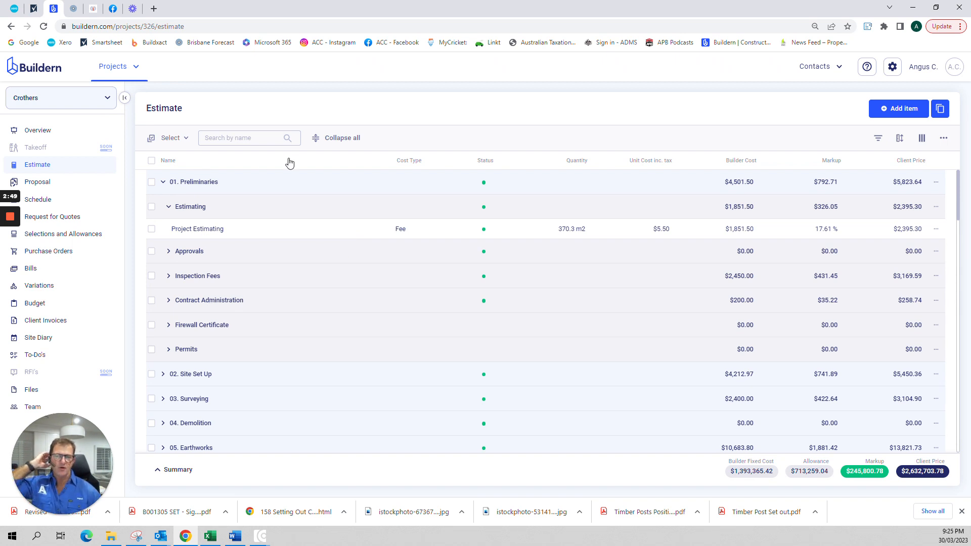
click(335, 141)
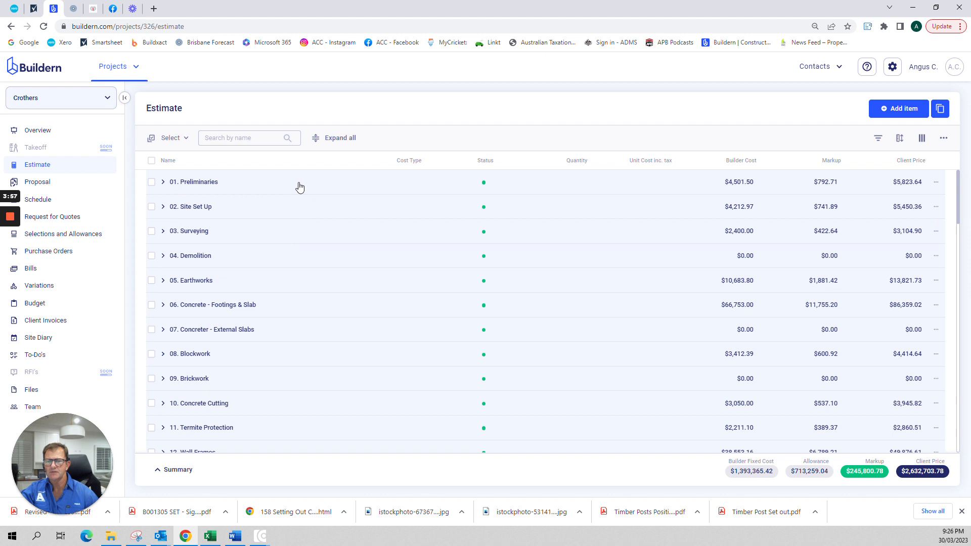
click(163, 183)
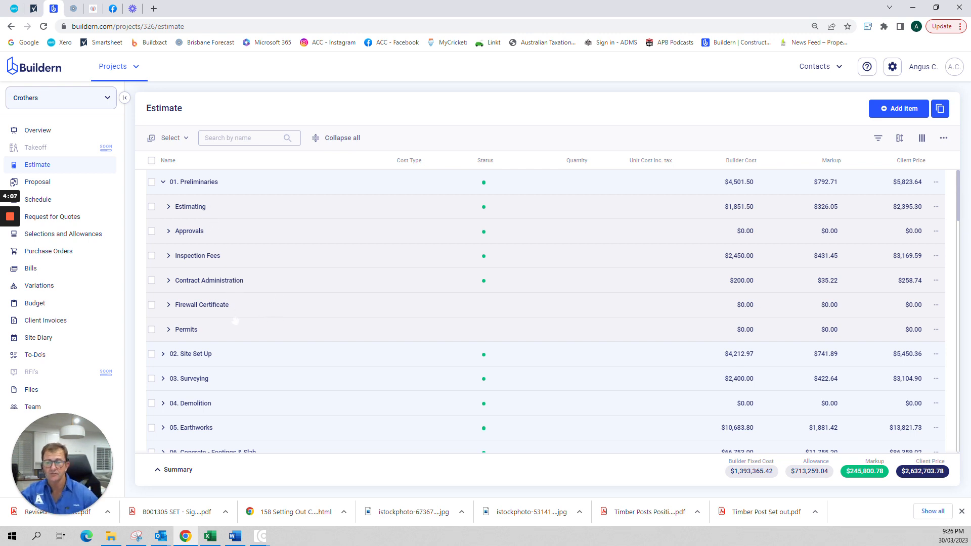
click(169, 209)
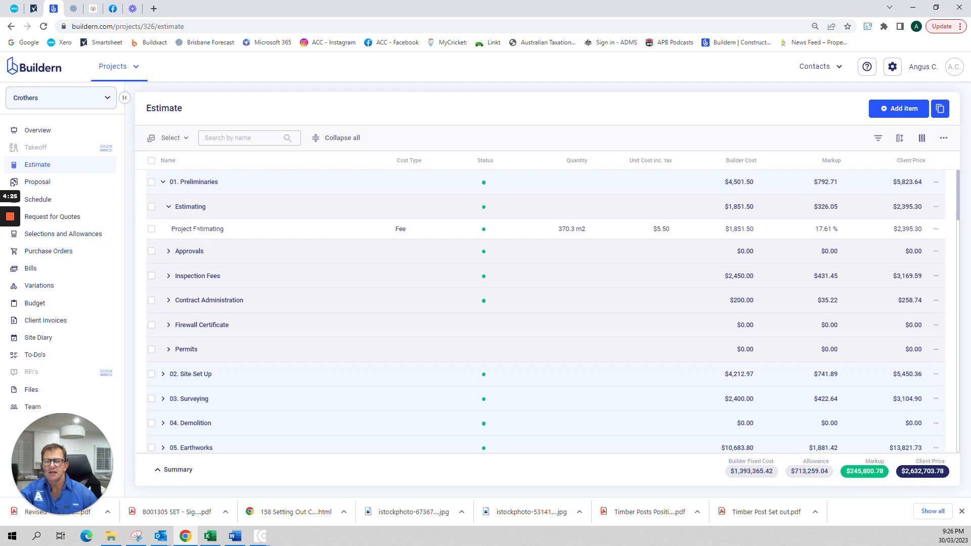
click(198, 229)
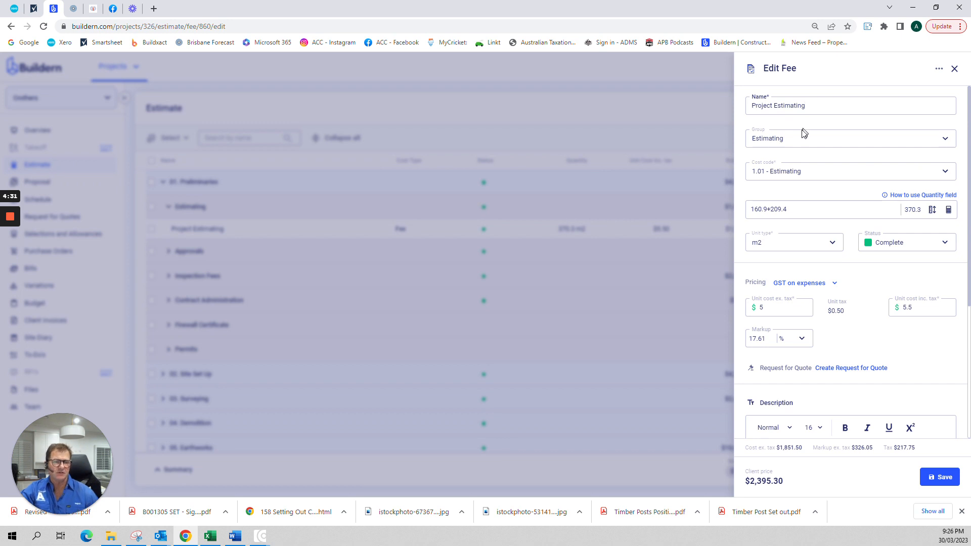
Step: Examine the group and cost code options available for the Project Estimating fee, leaving both selections as they are
click(948, 140)
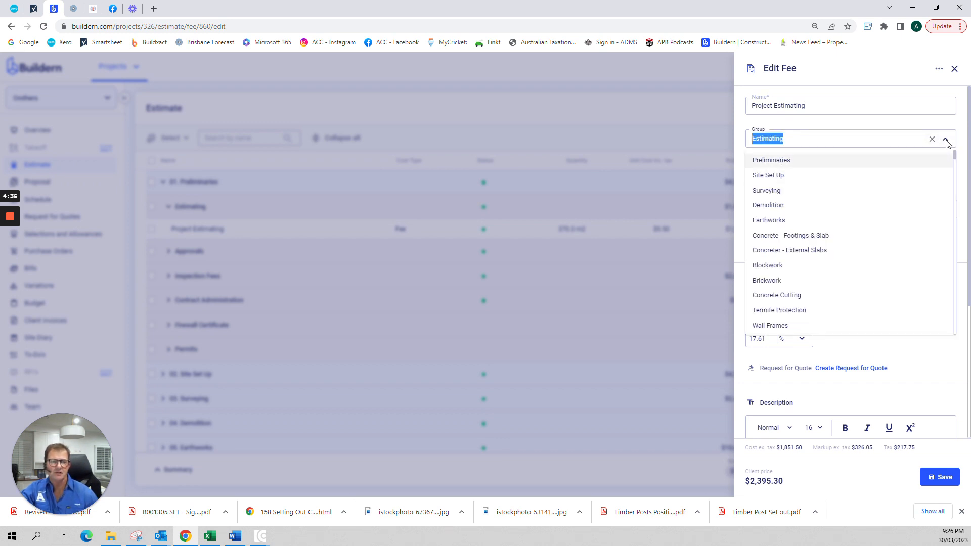
click(947, 143)
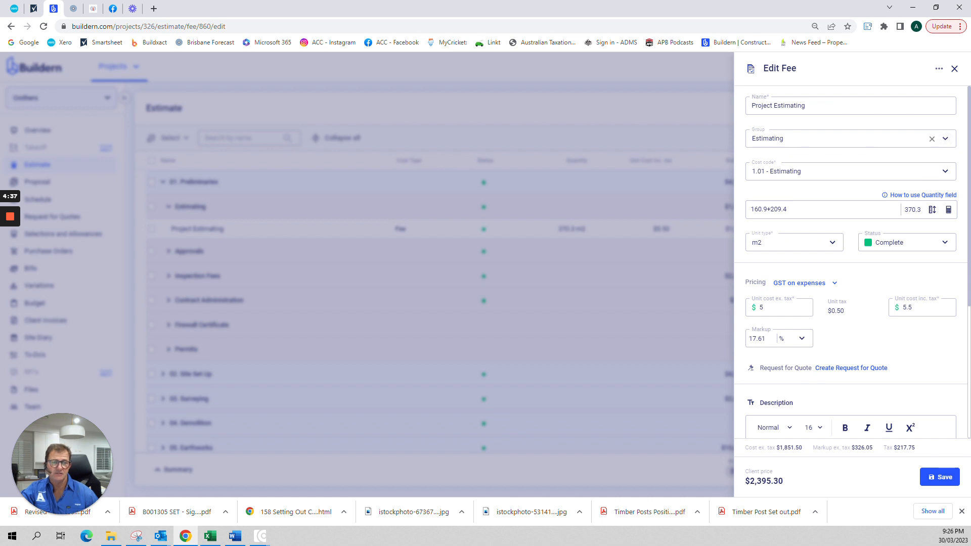
click(944, 176)
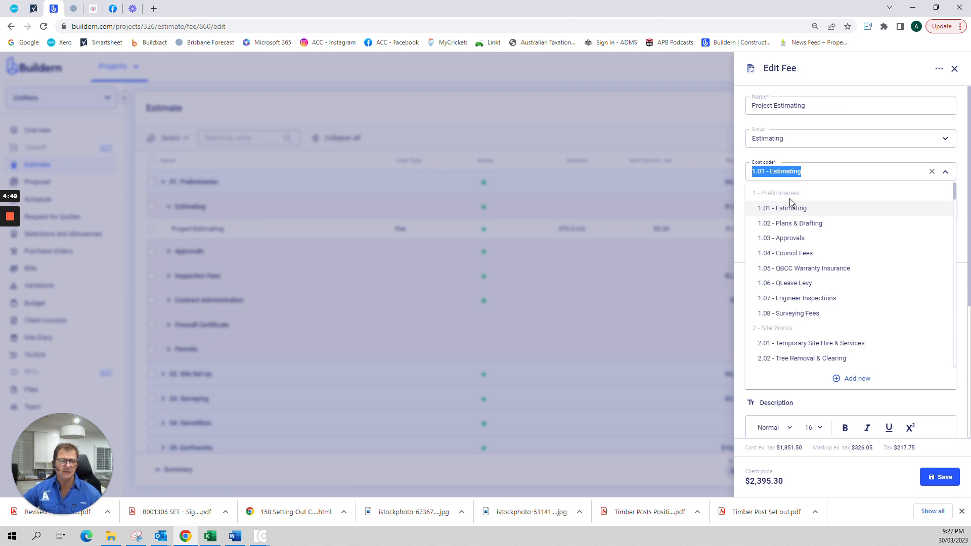
drag(957, 194, 956, 319)
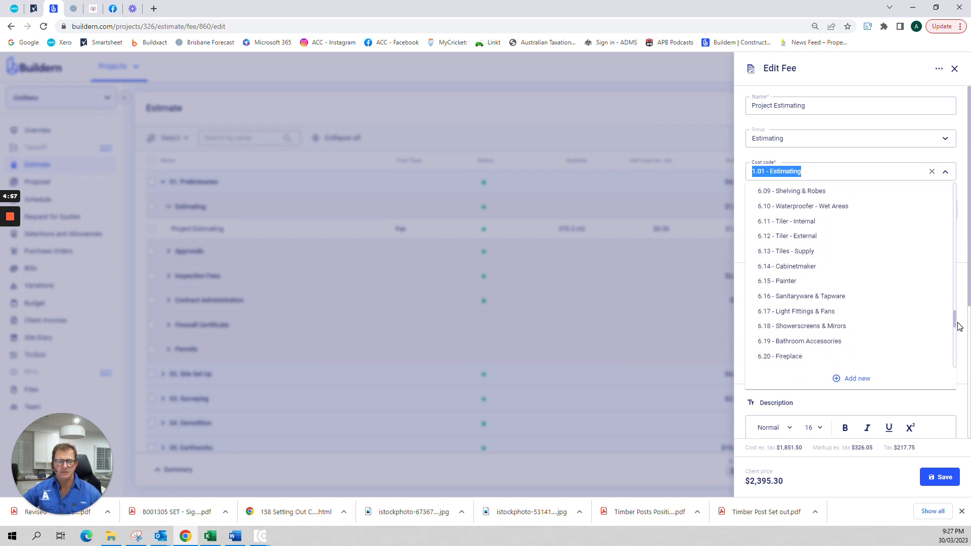
click(842, 173)
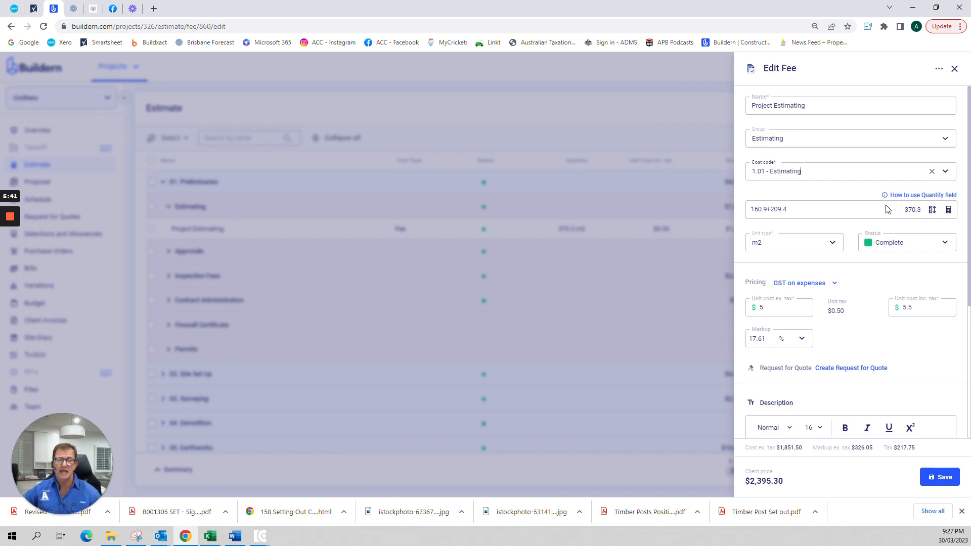
Step: Explore the fee's quantity options: try a multiplication sign with the saved measurements, view the calculator, and read the quantity help
click(931, 211)
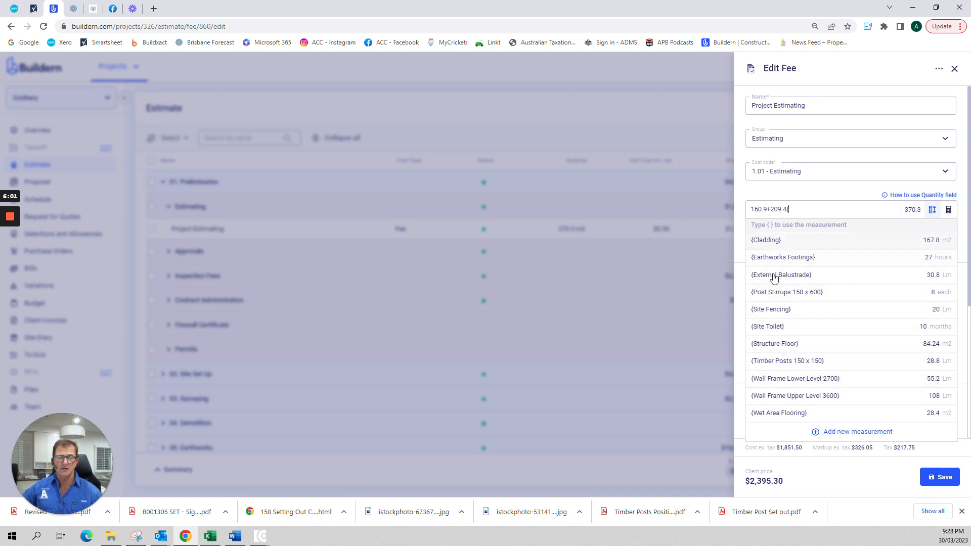
key(BackSpace)
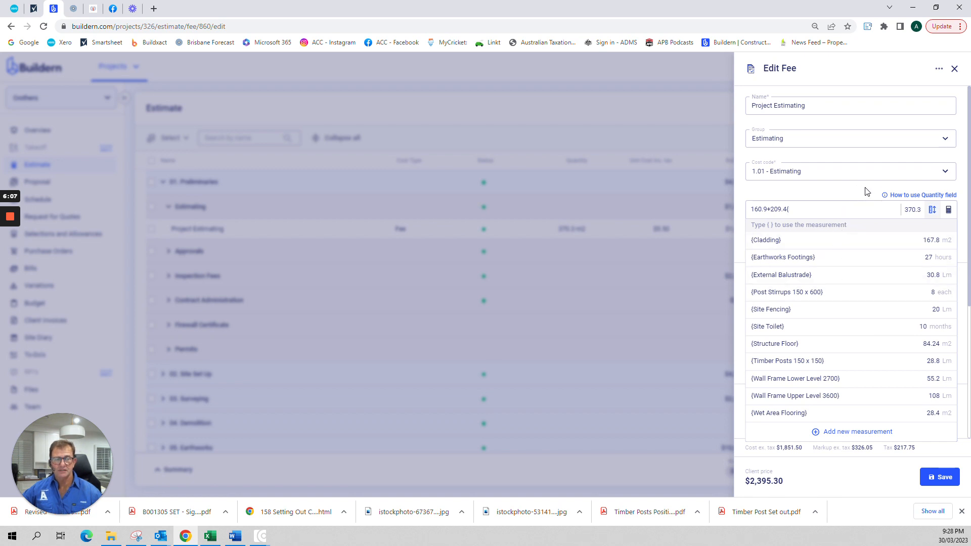
text(*)
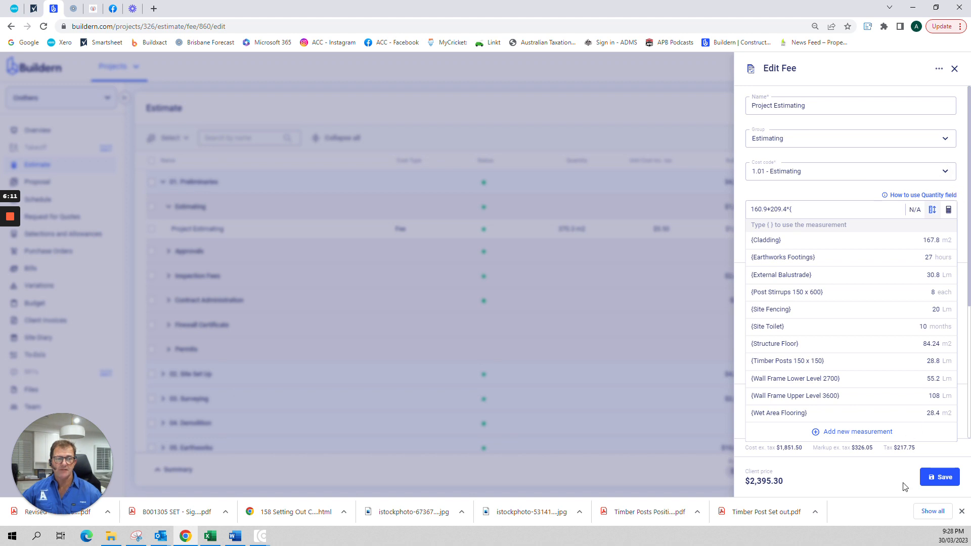
click(949, 209)
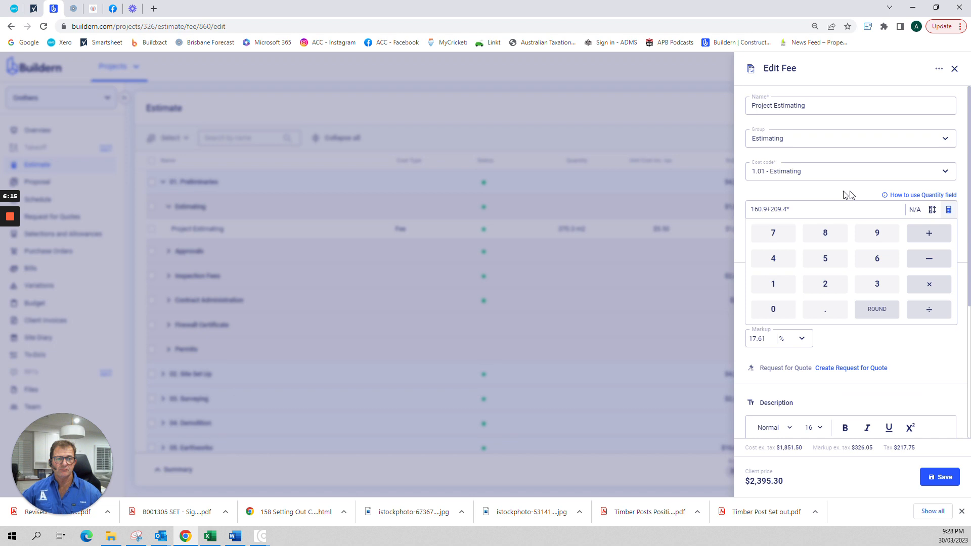
click(924, 195)
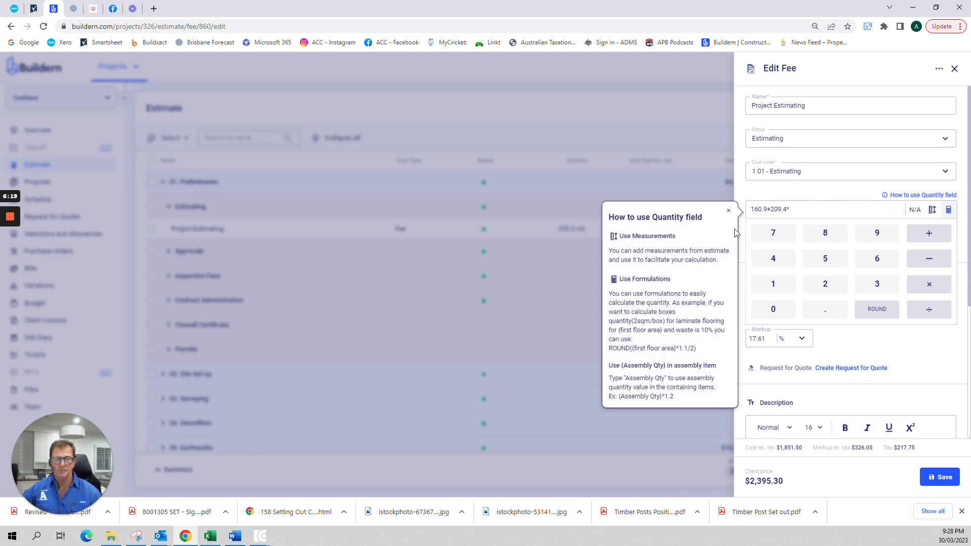
click(728, 210)
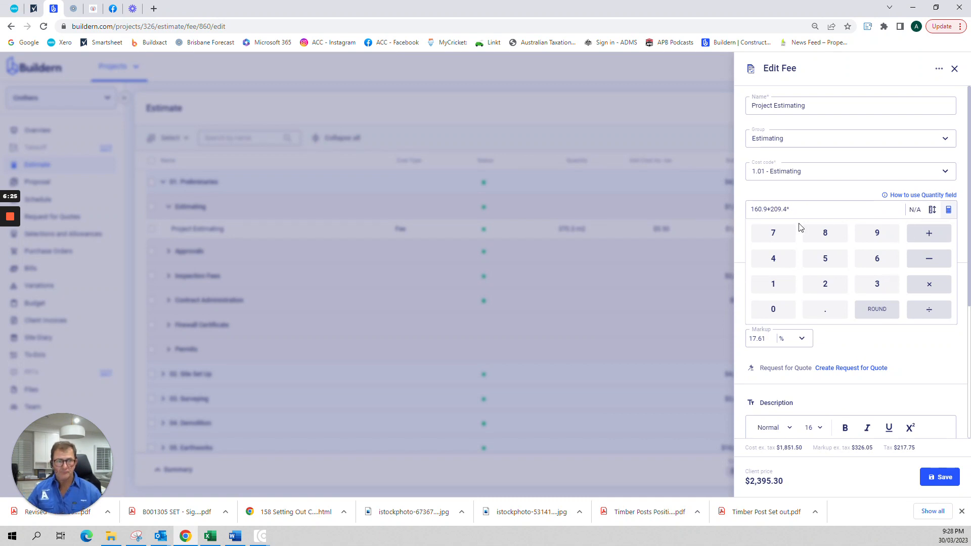
Step: Examine the fee's markup unit, status and GST pricing options without changing any of them
click(805, 340)
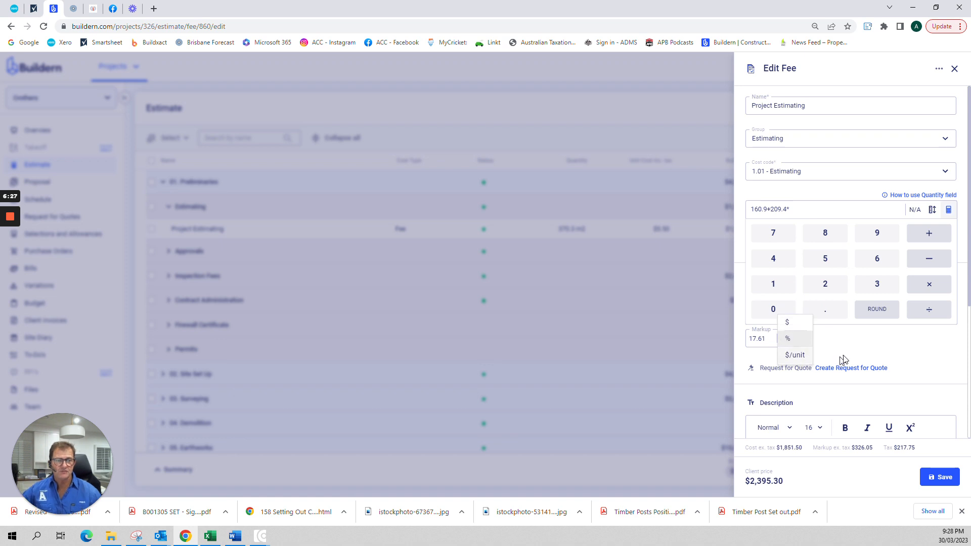
click(934, 213)
click(949, 210)
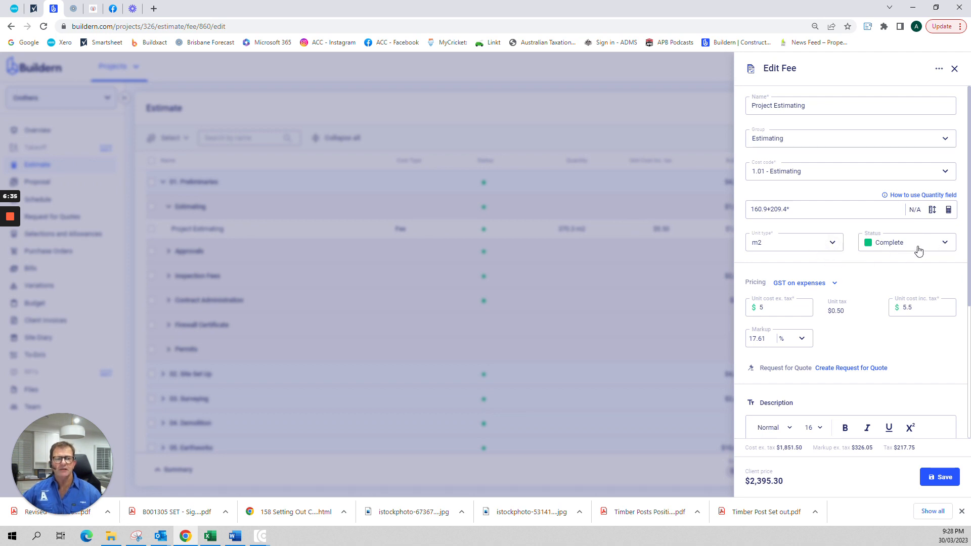
click(947, 244)
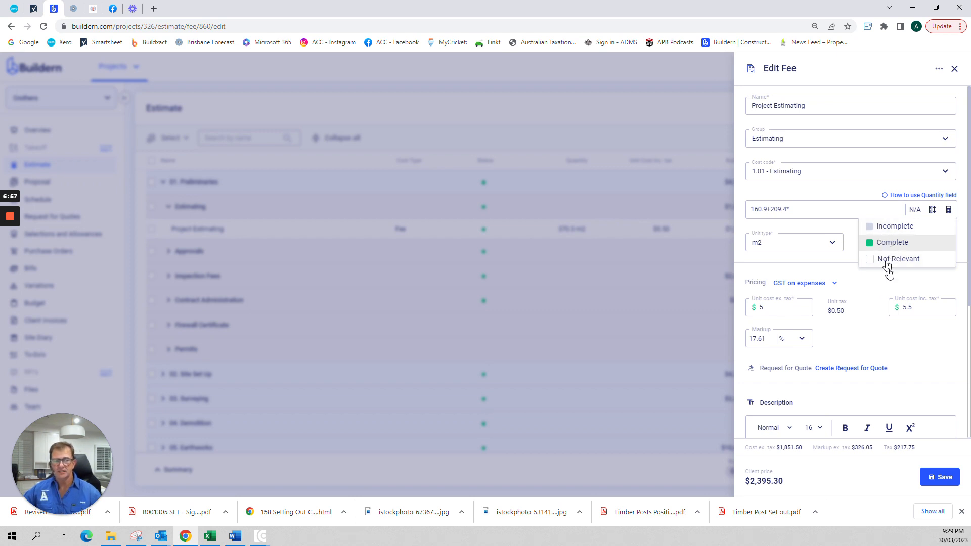
click(876, 334)
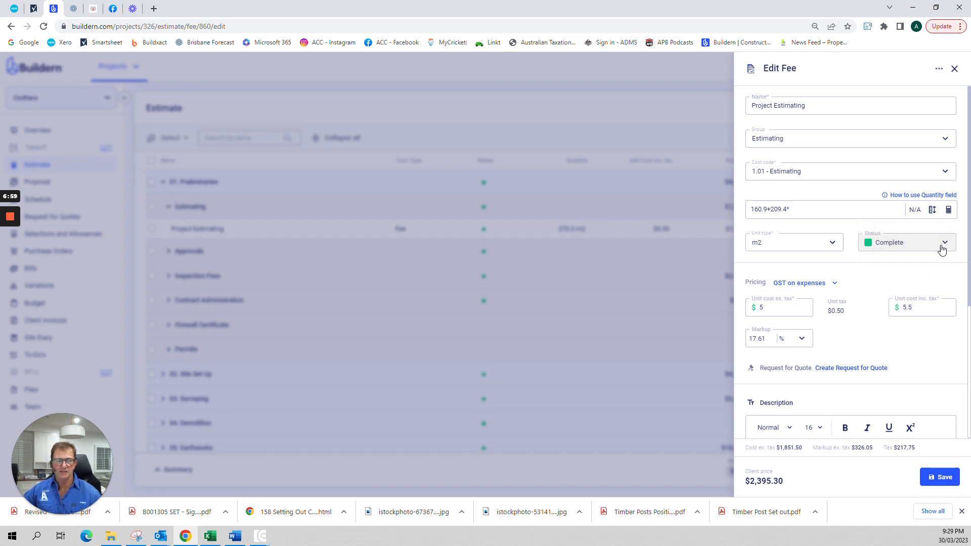
click(838, 286)
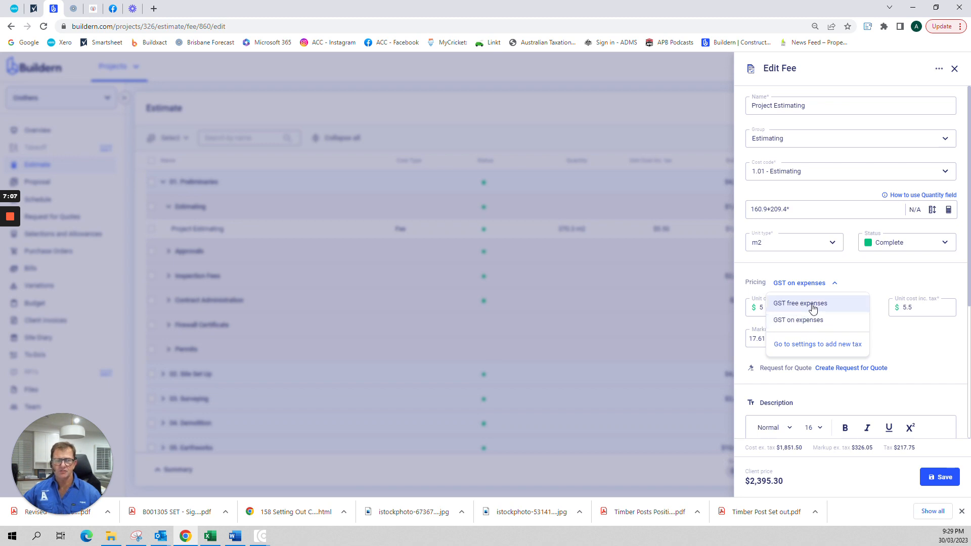
click(855, 284)
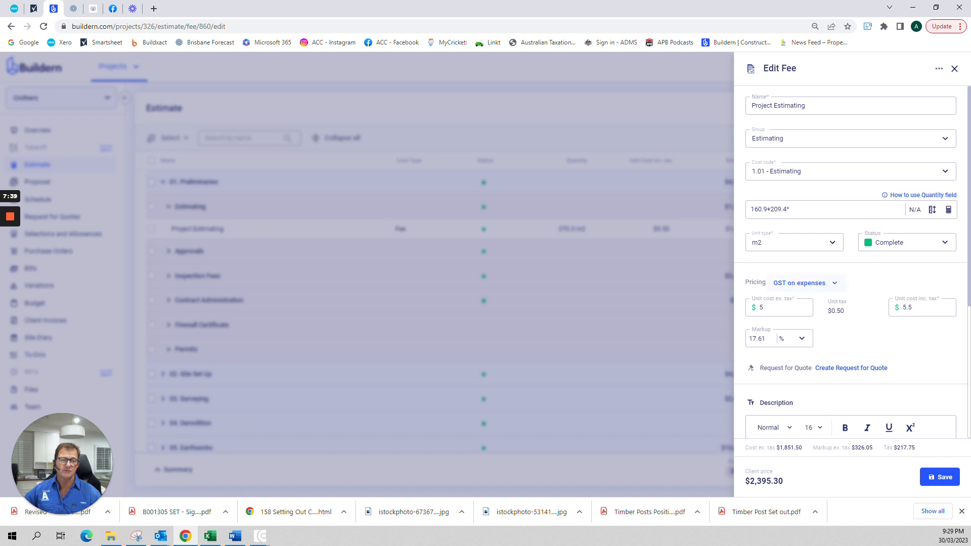
Step: Review the fee's description and remaining sections, close it without saving, and collapse the 01. Preliminaries group
scroll(912, 351, down, 3)
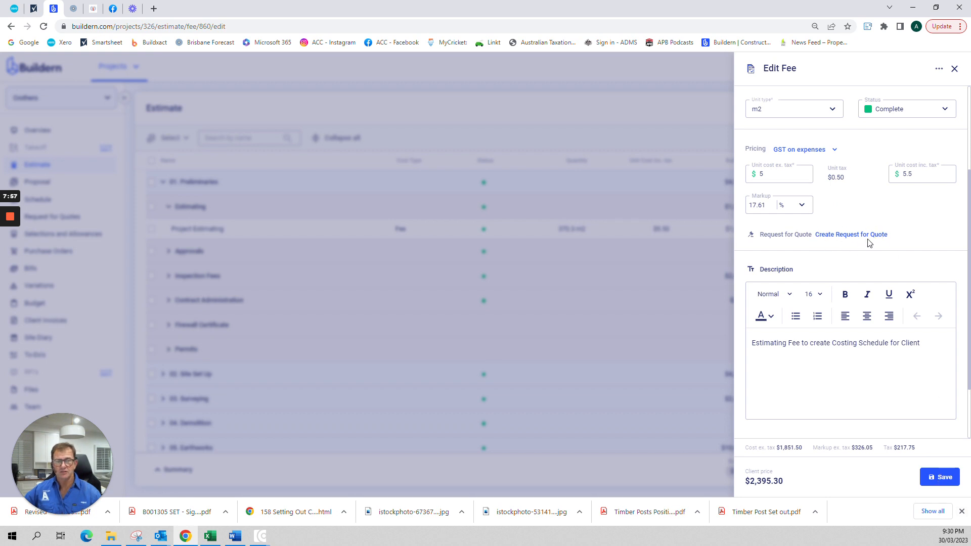
scroll(870, 242, down, 3)
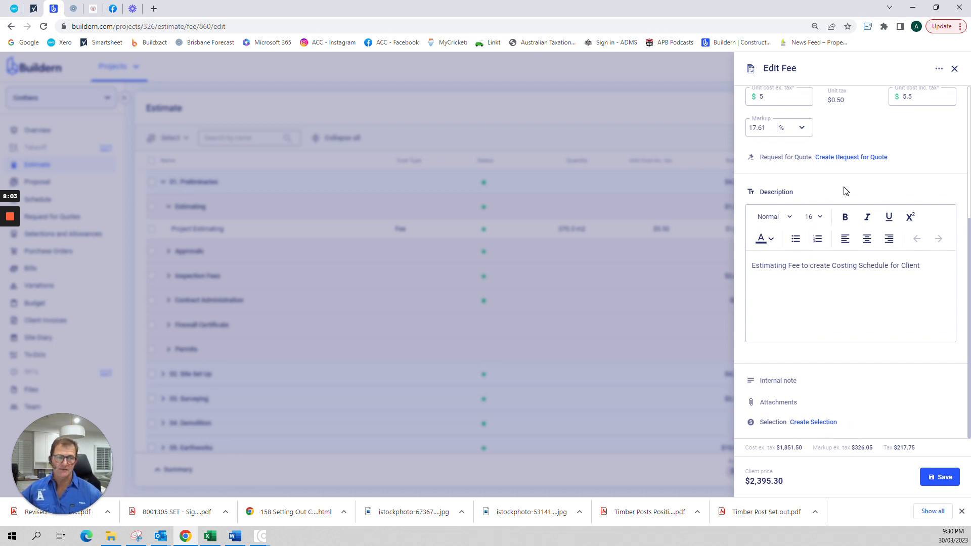
scroll(846, 191, up, 5)
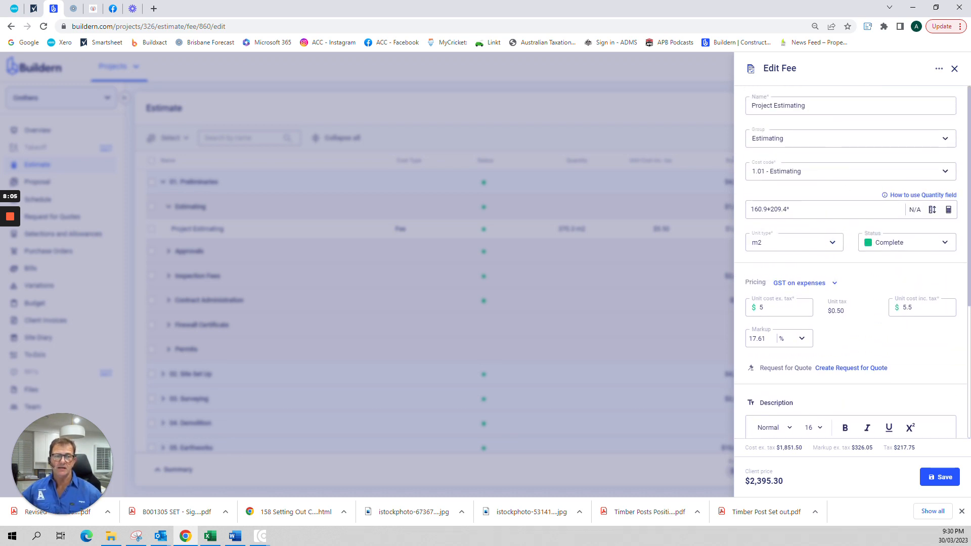
scroll(871, 245, down, 3)
scroll(870, 247, down, 1)
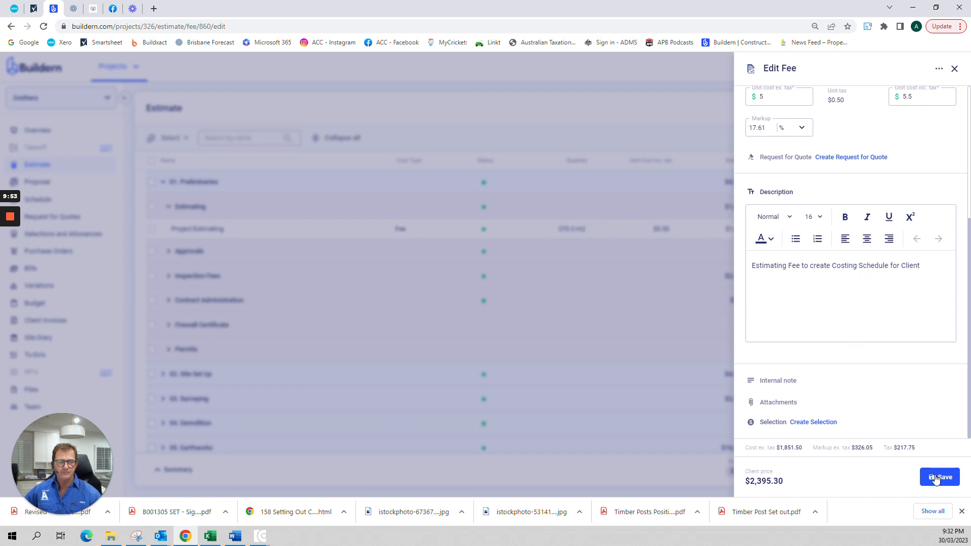
click(955, 69)
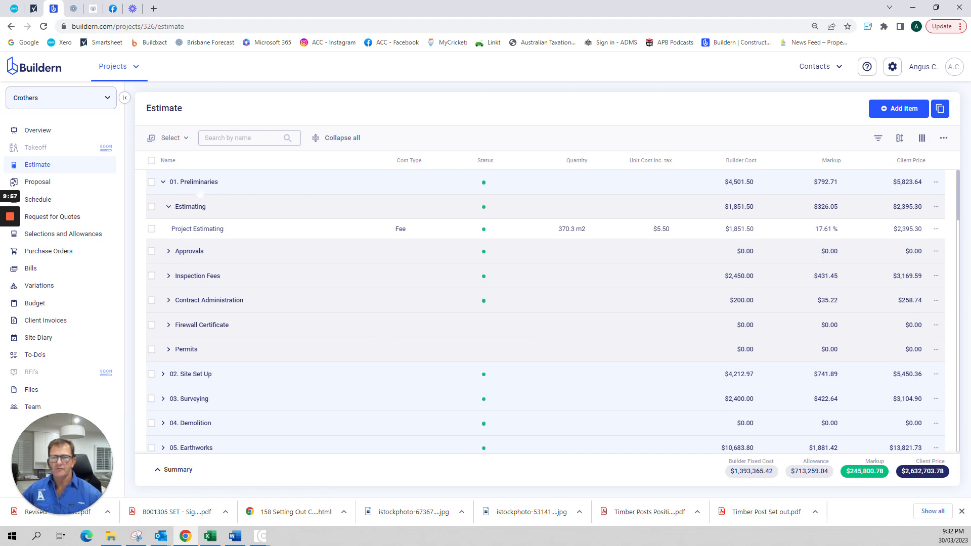
click(163, 183)
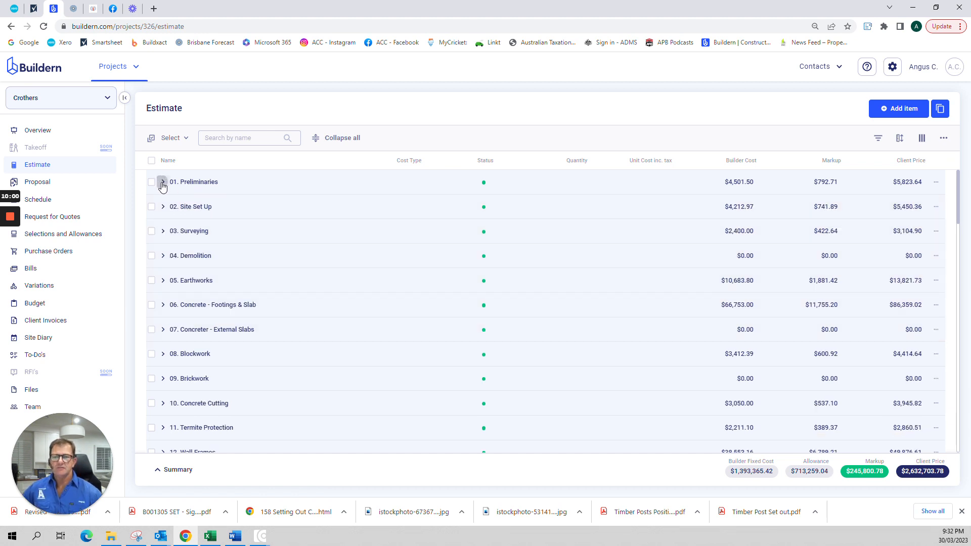
Step: Expand every group in the estimate to review the line items, and collapse them all again
click(331, 139)
click(328, 144)
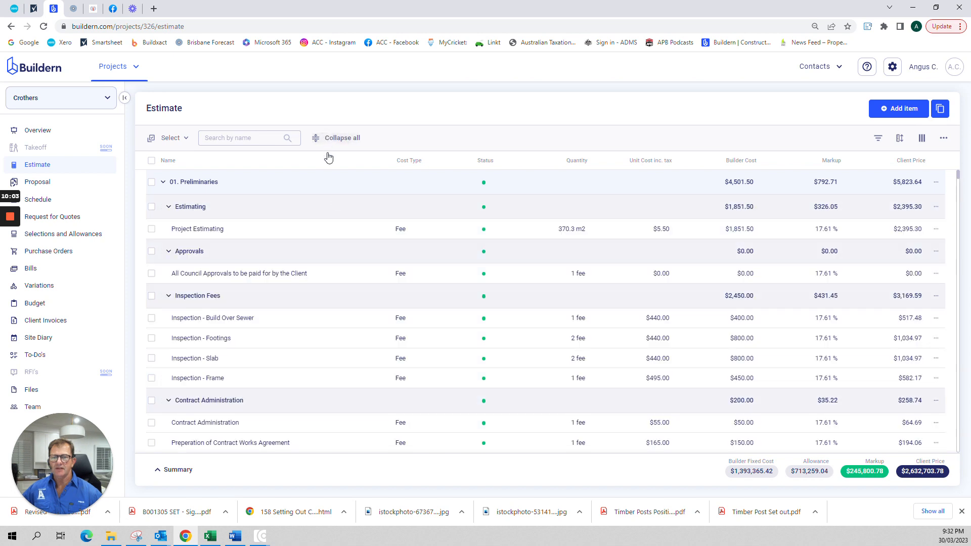
scroll(318, 260, down, 3)
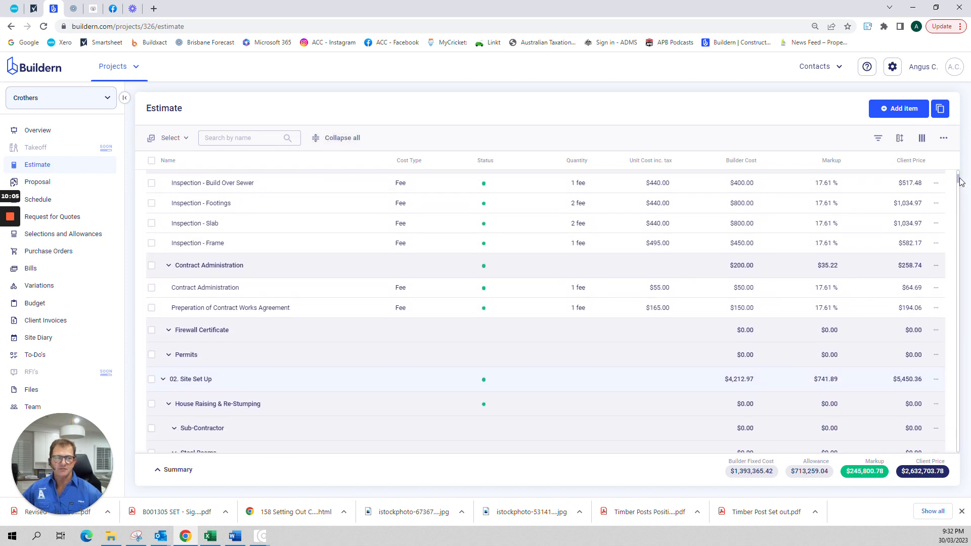
mouse_move(961, 183)
mouse_down()
mouse_move(953, 224)
mouse_move(953, 181)
mouse_up()
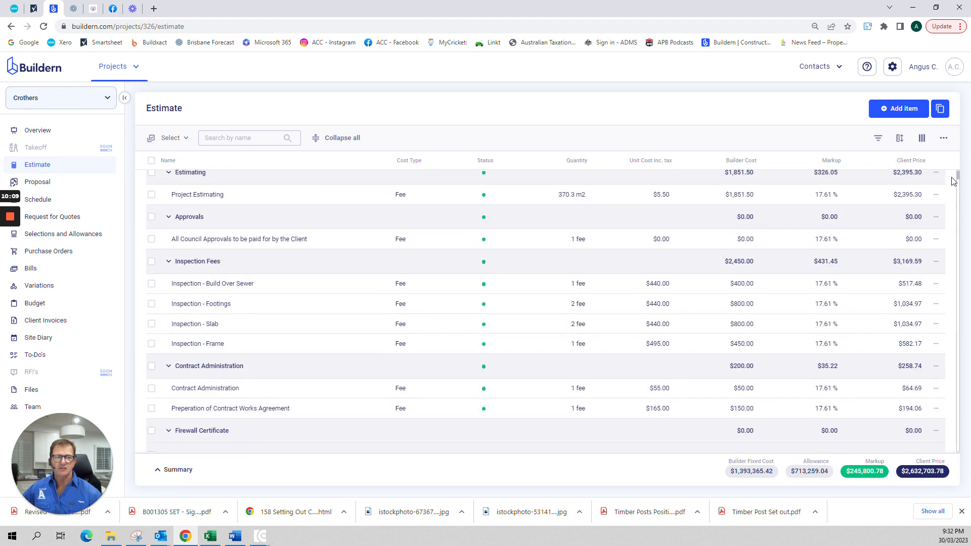
click(338, 139)
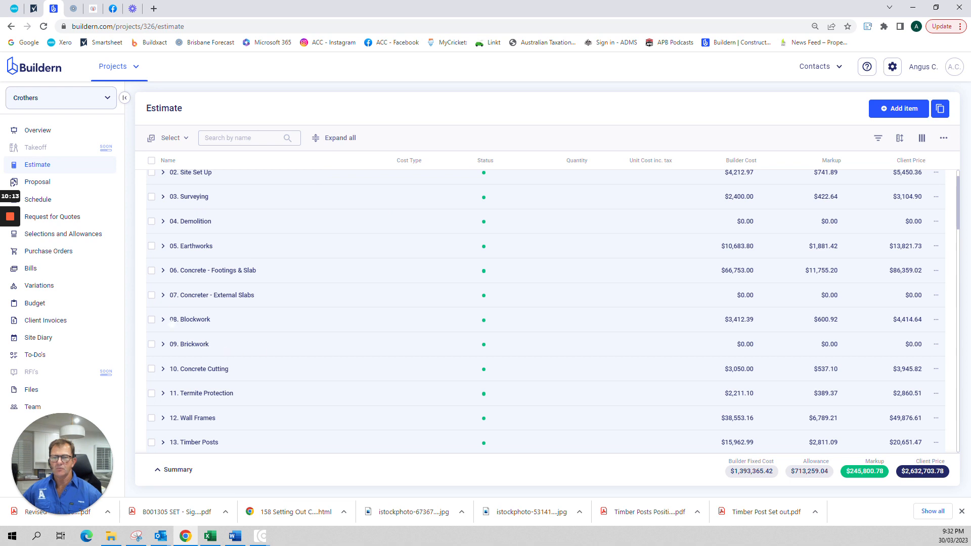
Step: Look at the subgroups inside 08. Blockwork, collapse it, and browse the remaining groups to the end of the estimate
click(163, 320)
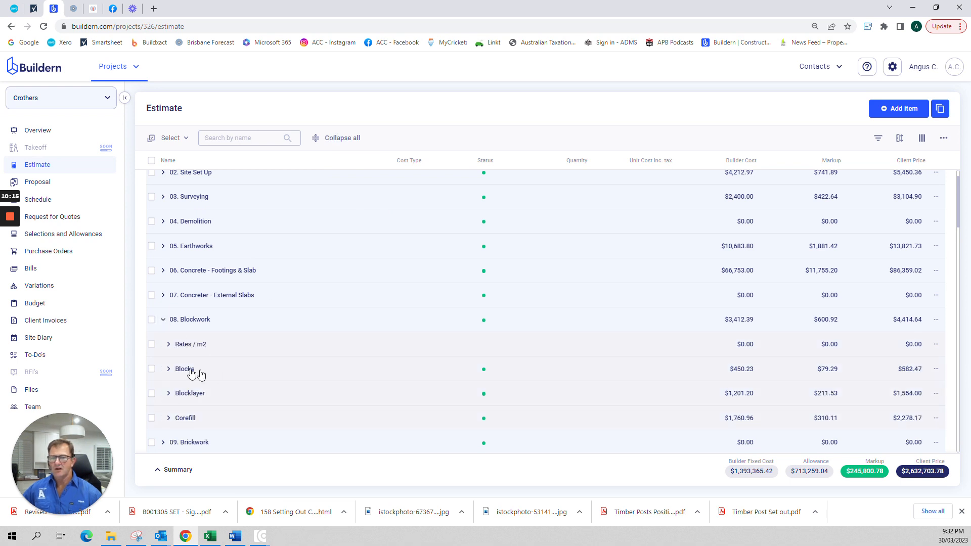
click(163, 320)
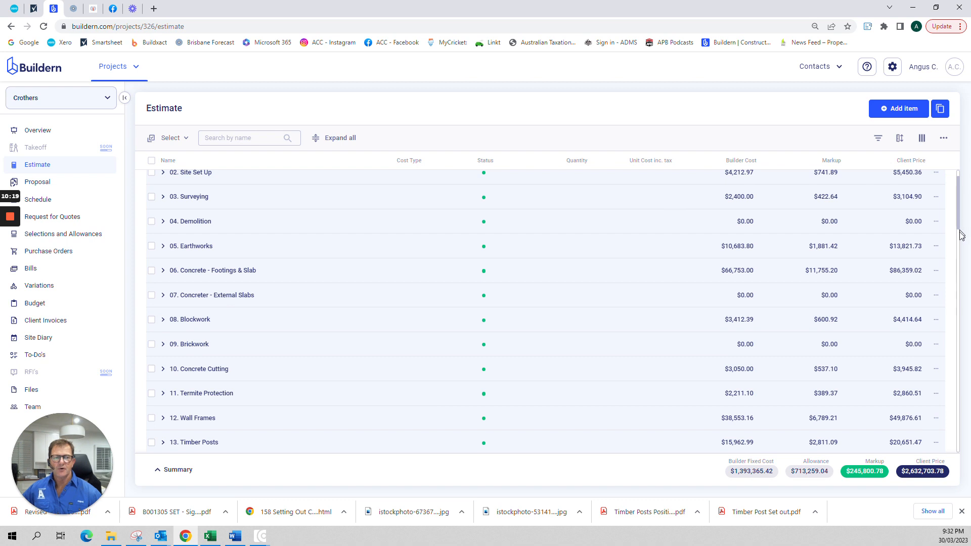
drag(959, 222, 963, 510)
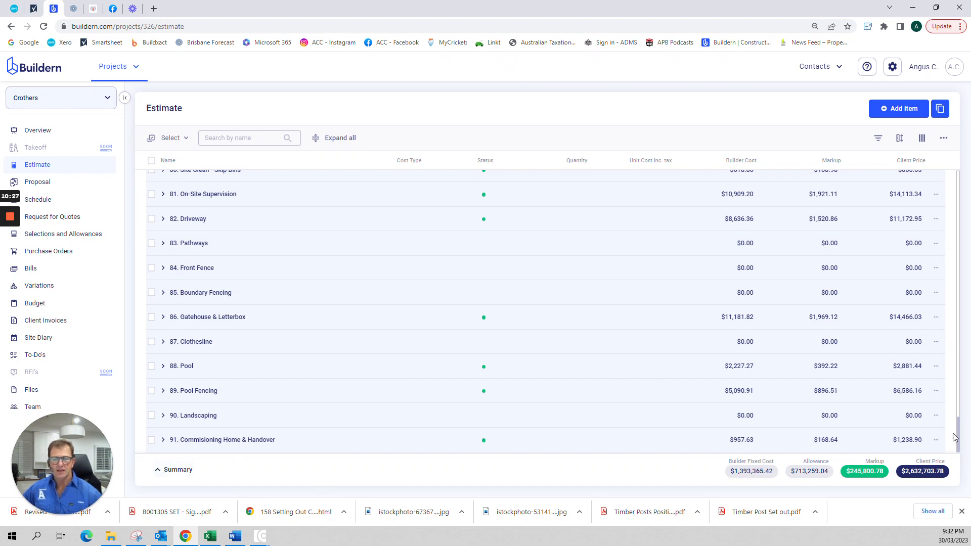
drag(959, 428, 954, 386)
Step: Open the estimate summary and view the Supervision overhead's dollar and percentage options without changing its value
click(158, 471)
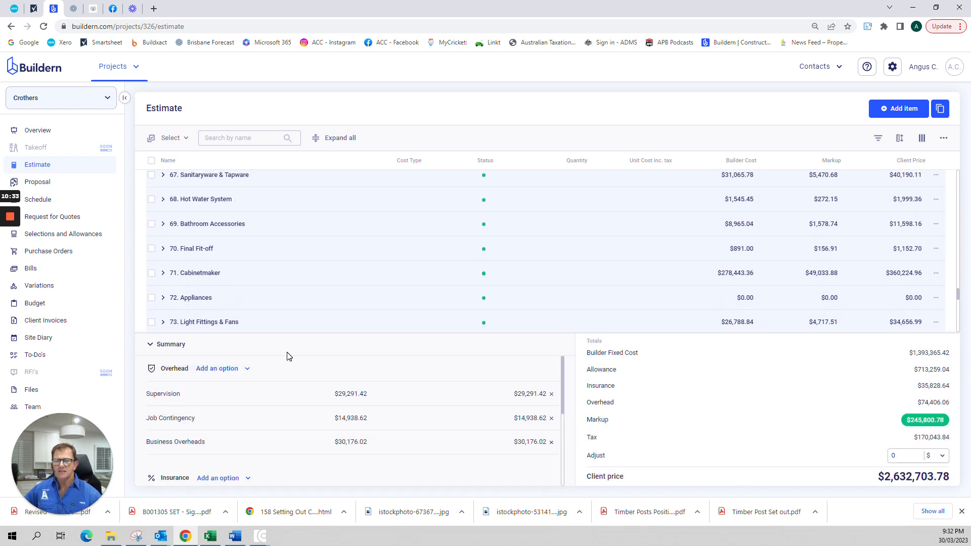
mouse_move(561, 381)
mouse_down()
mouse_move(560, 454)
mouse_move(569, 380)
mouse_up()
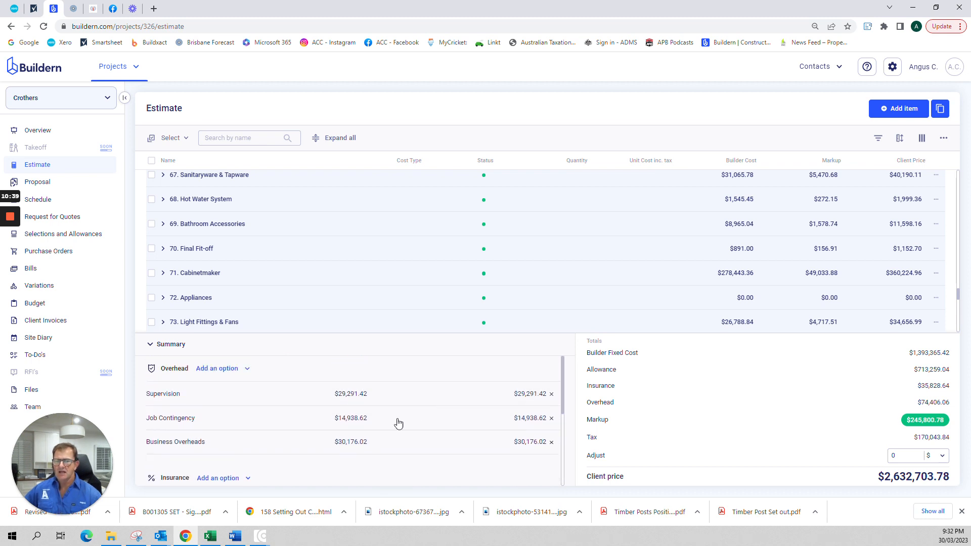
click(360, 398)
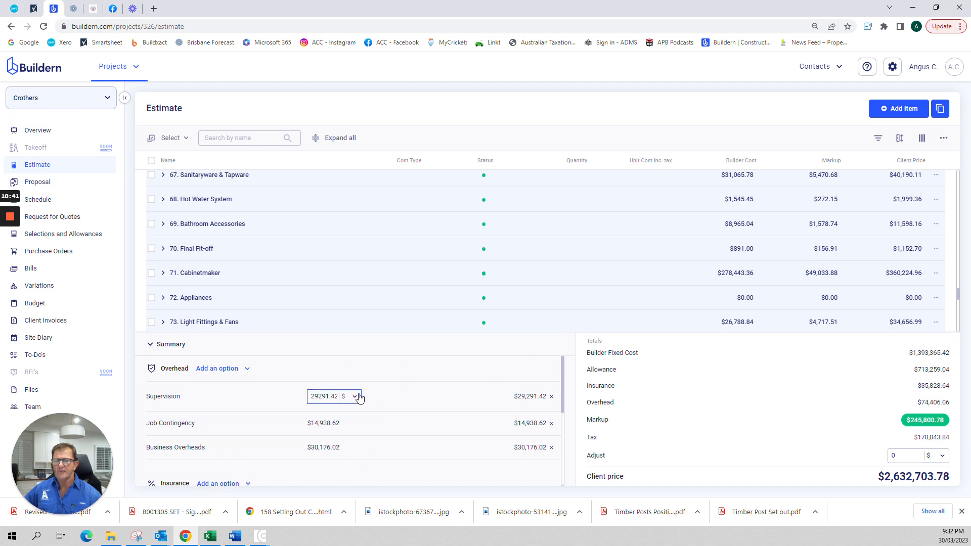
click(353, 398)
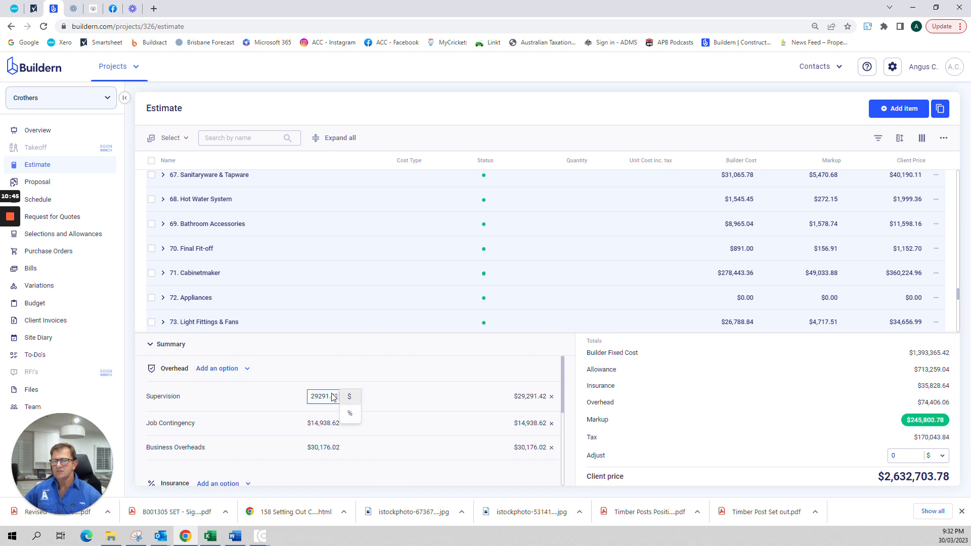
click(394, 399)
Step: Review the insurance lines in the estimate summary and collapse the summary
scroll(260, 431, down, 5)
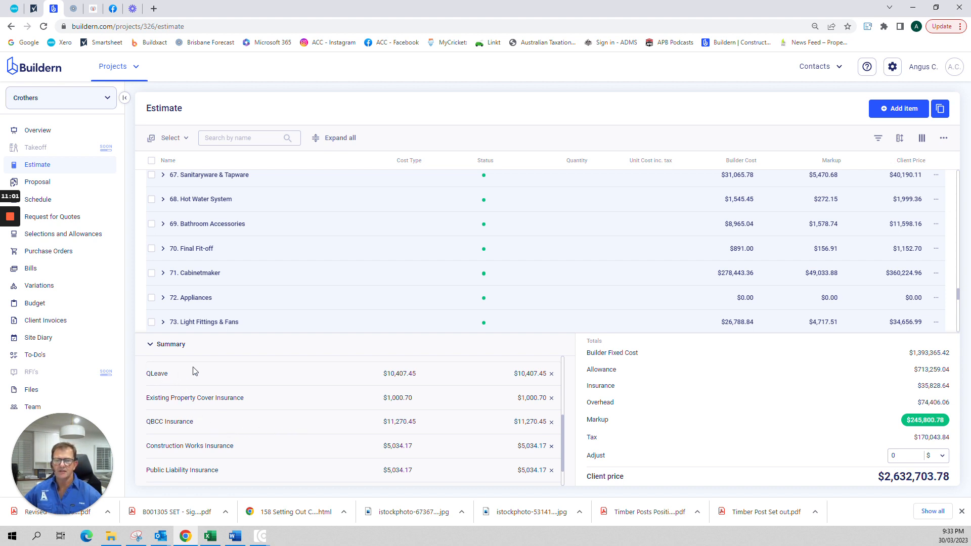
scroll(303, 403, up, 3)
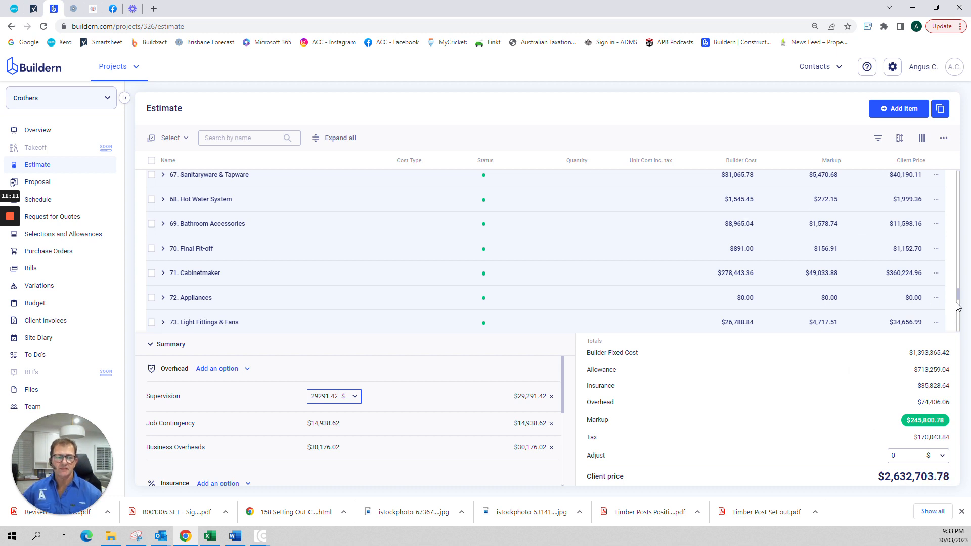
click(151, 346)
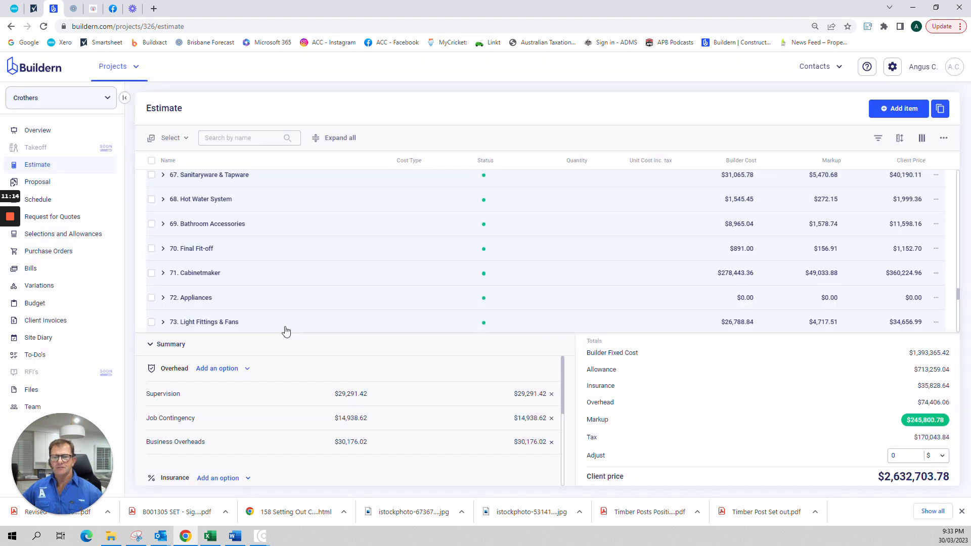
click(150, 344)
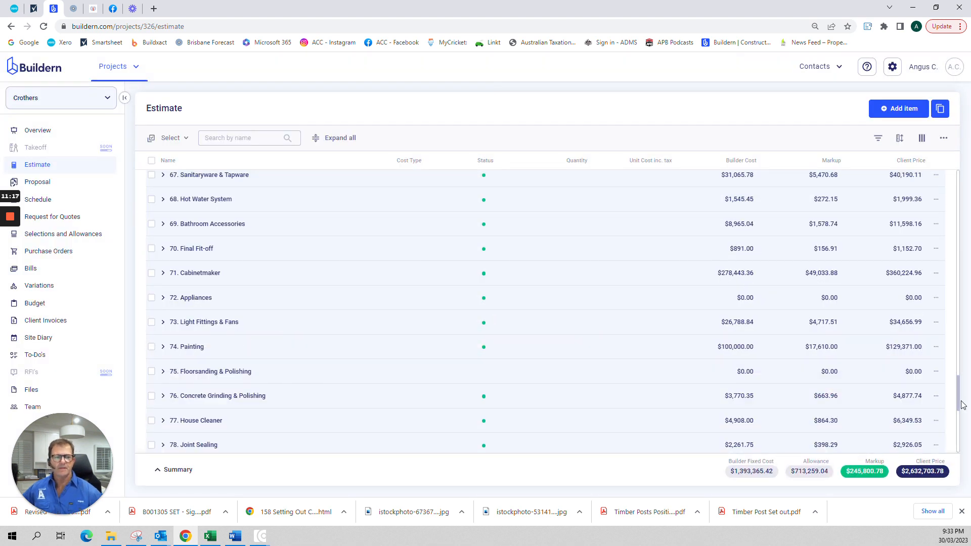
Step: View the item types that can be added to the estimate, open the new group form, and close it unsaved
scroll(960, 405, up, 1)
drag(961, 405, 958, 344)
click(916, 115)
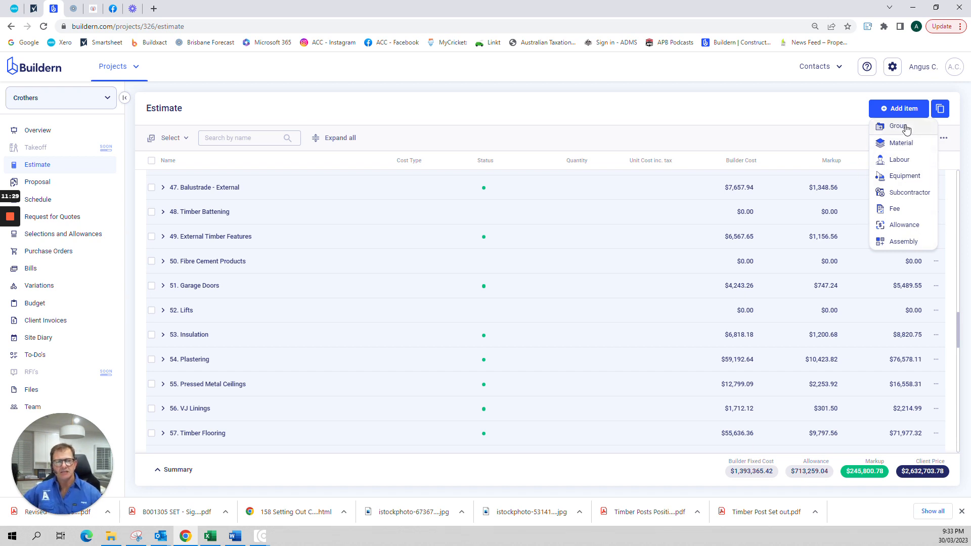
click(901, 126)
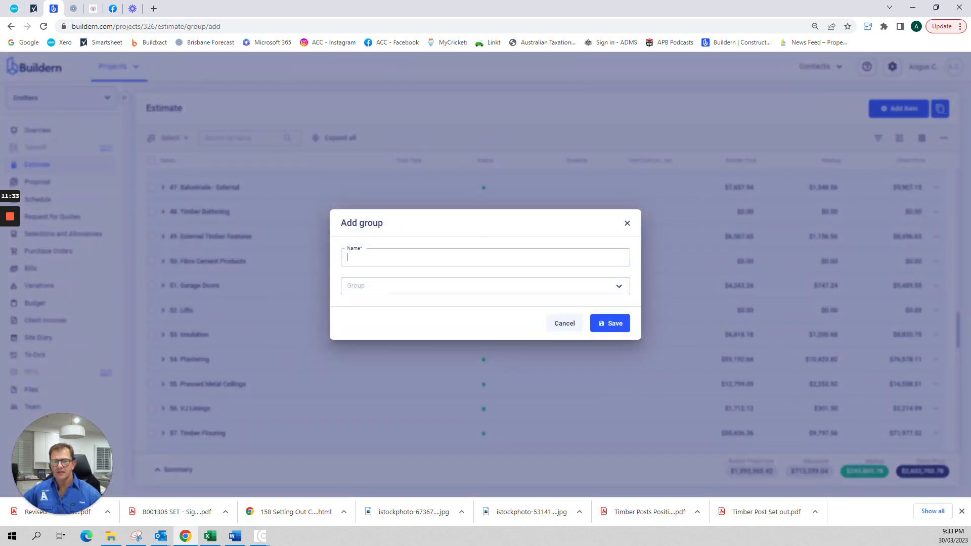
click(628, 223)
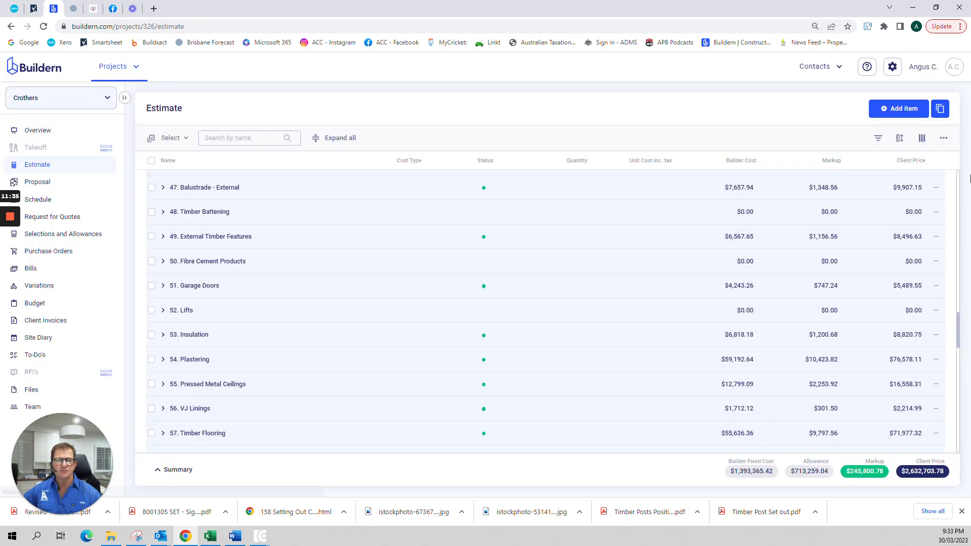
Step: Open the form for a new allowance and check its group selection without choosing a group
click(908, 109)
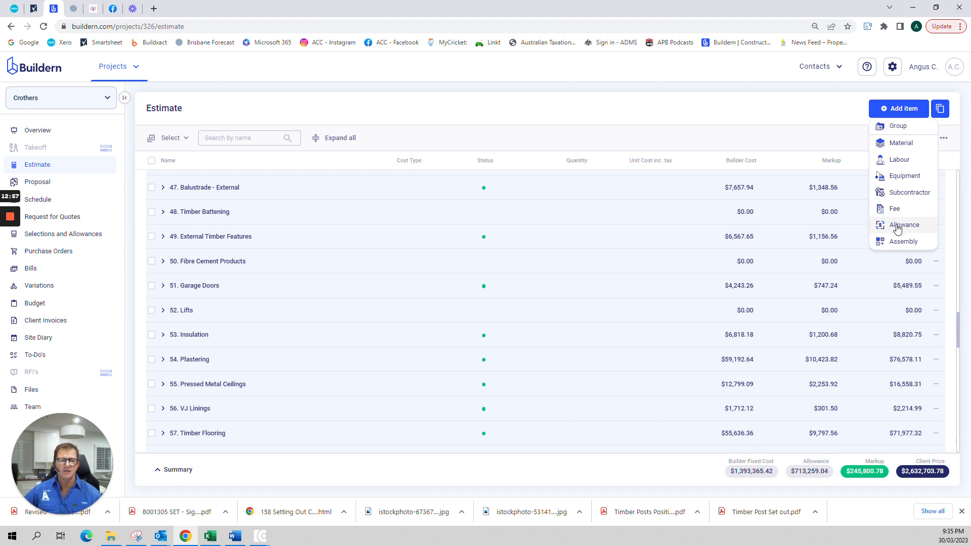
click(898, 228)
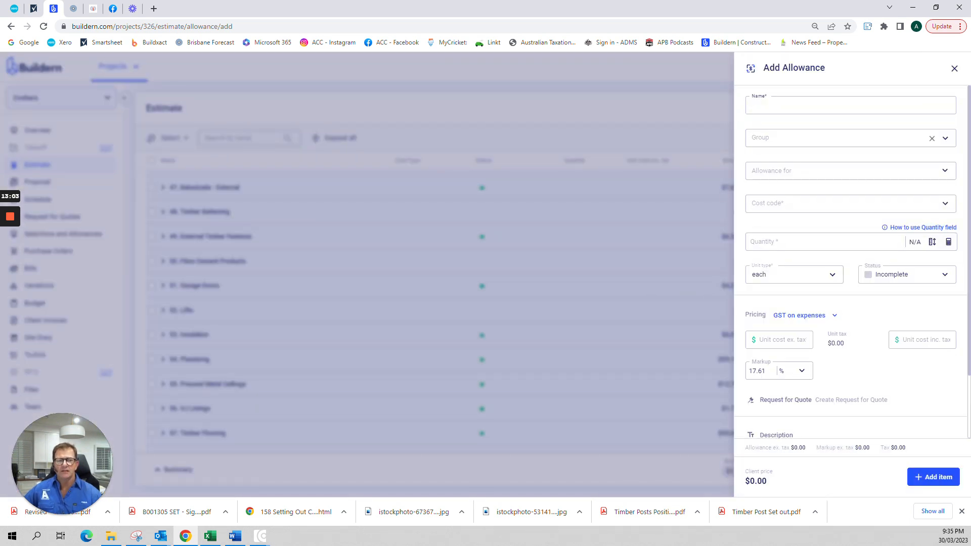
click(946, 139)
click(946, 140)
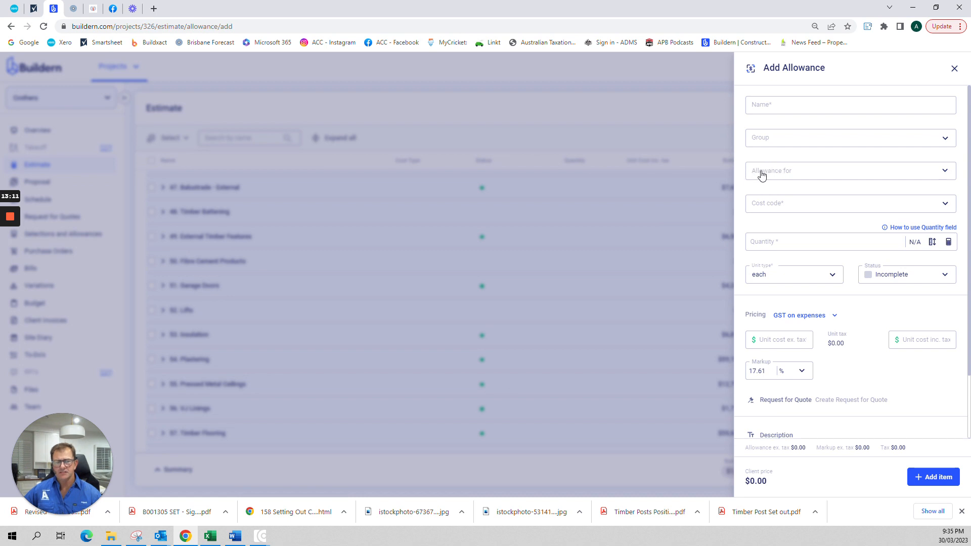
Step: Try Material, Labour and Equipment as the cost types covered by the allowance, and clear them again
click(945, 172)
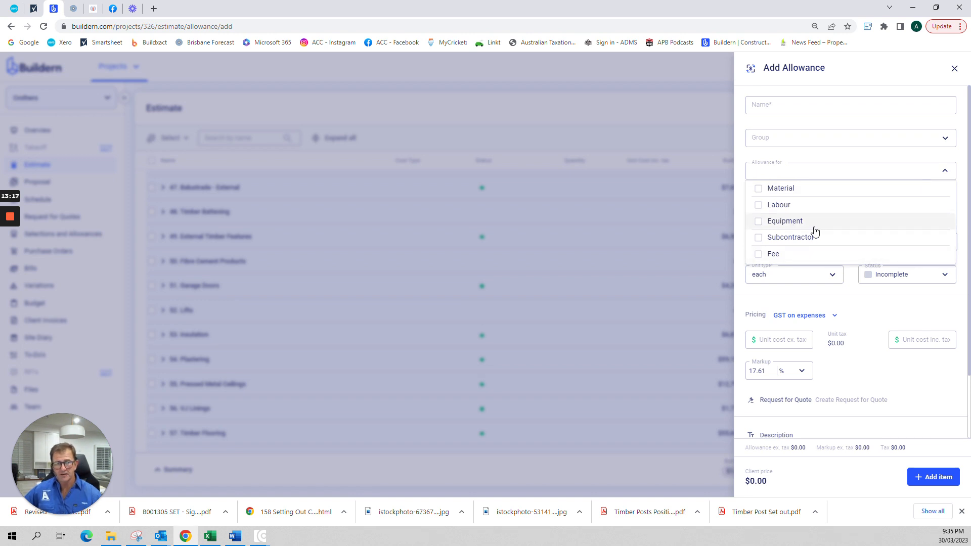
click(759, 189)
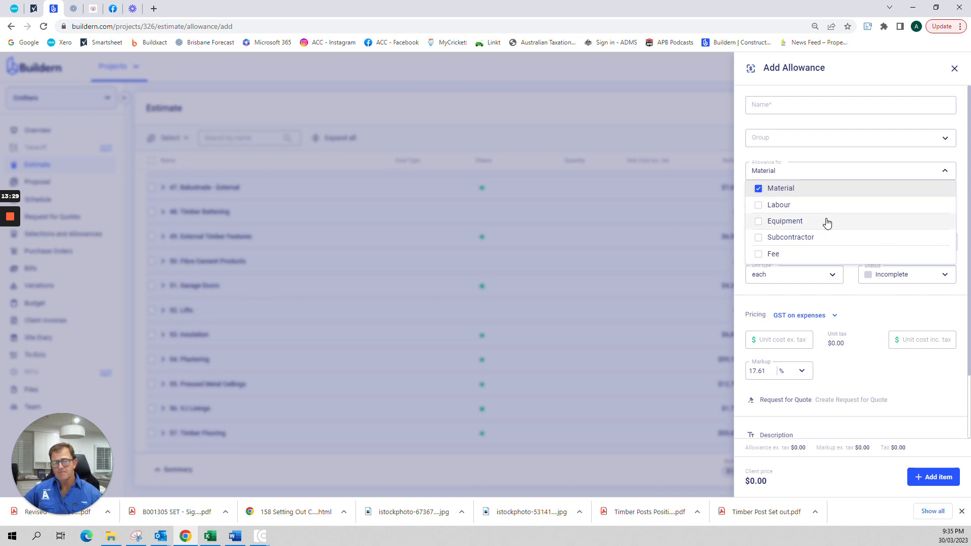
click(766, 209)
click(762, 225)
click(759, 221)
click(762, 205)
click(760, 191)
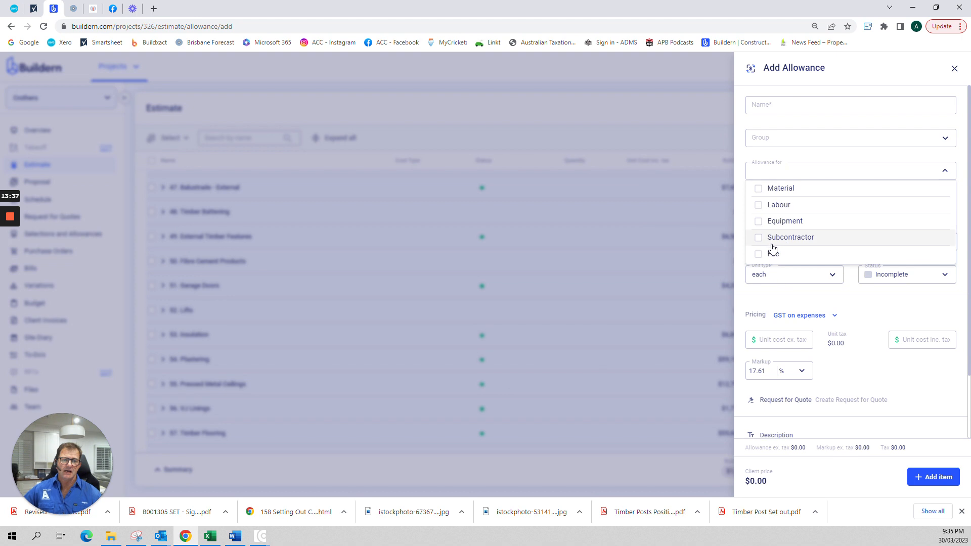
Step: Set the allowance to cover Subcontractor, Material, Labour, Equipment and Fee
click(759, 238)
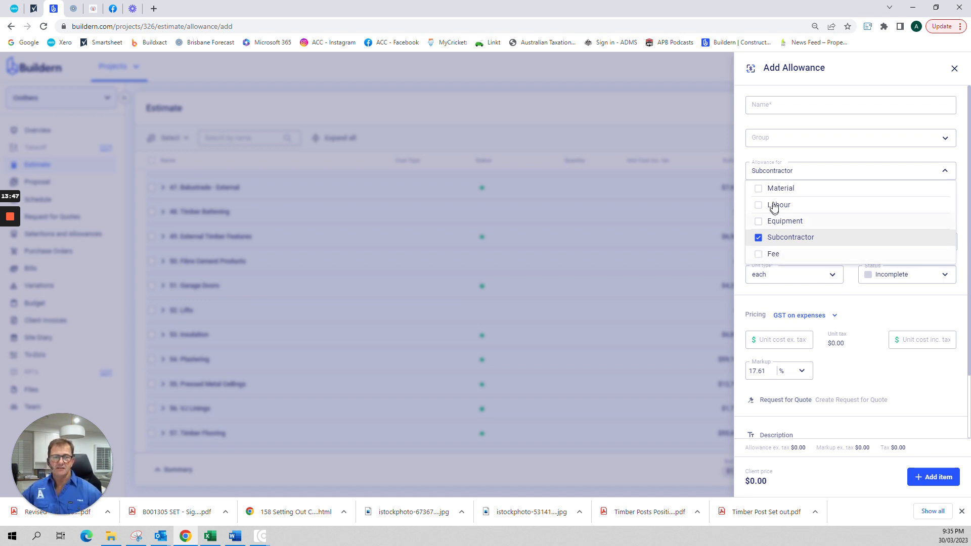
click(758, 188)
click(758, 205)
click(758, 221)
click(758, 254)
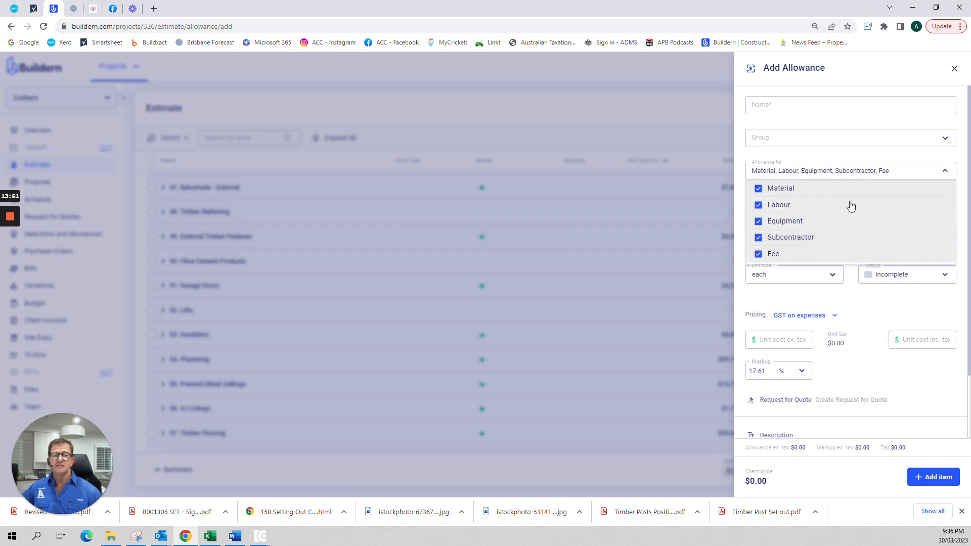
click(907, 173)
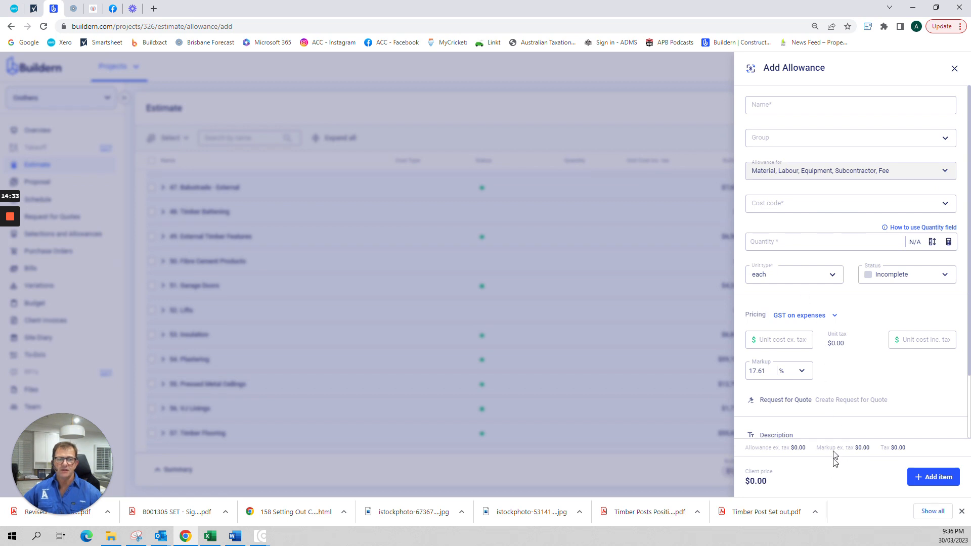
Step: Review the remaining sections of the allowance form and close it without adding the item
scroll(839, 388, down, 1)
scroll(839, 389, down, 1)
scroll(837, 390, up, 2)
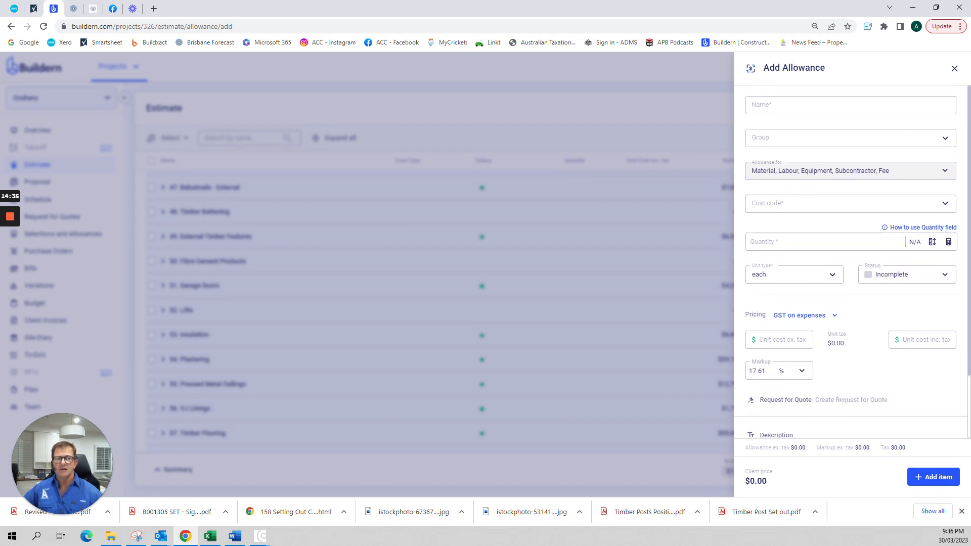
click(956, 69)
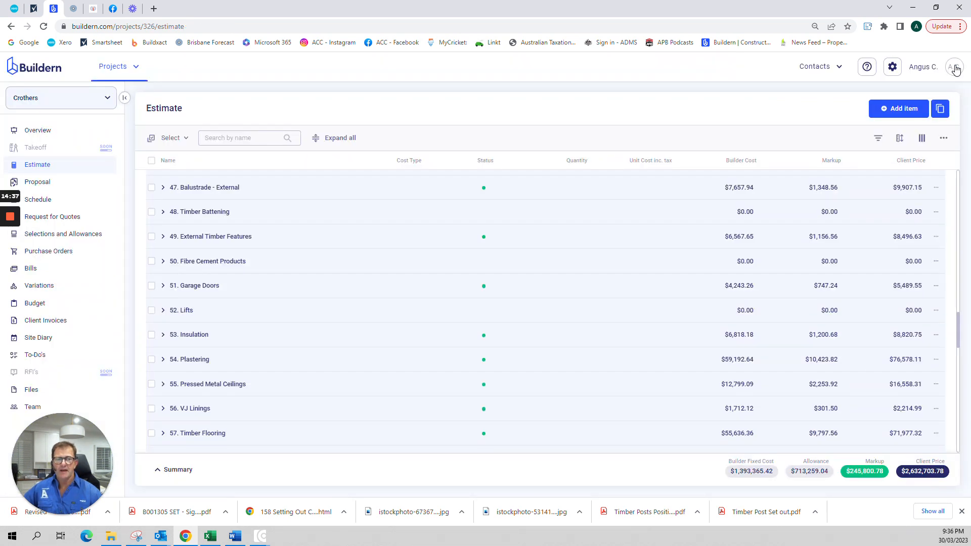
Step: Start a new assembly with m2 as its unit type and a quantity of 1
click(911, 115)
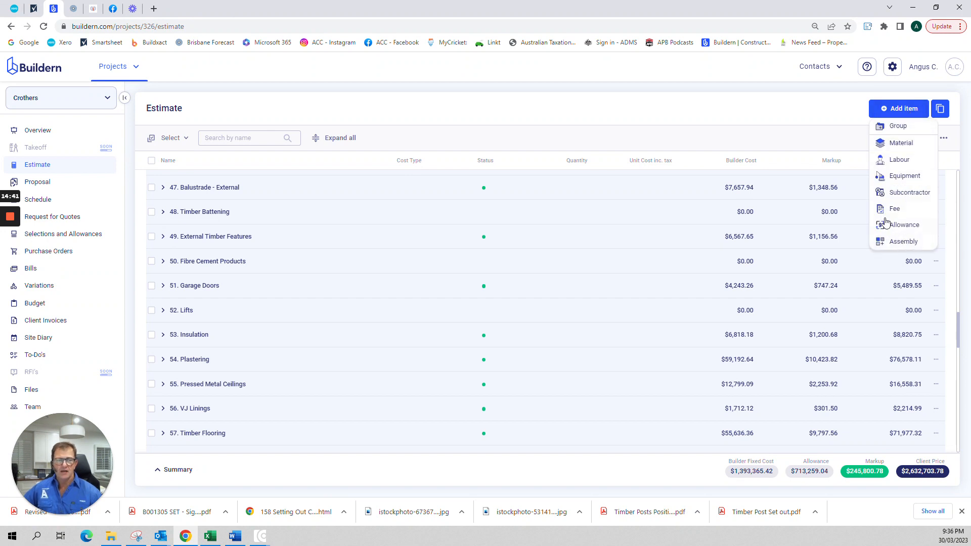
click(903, 246)
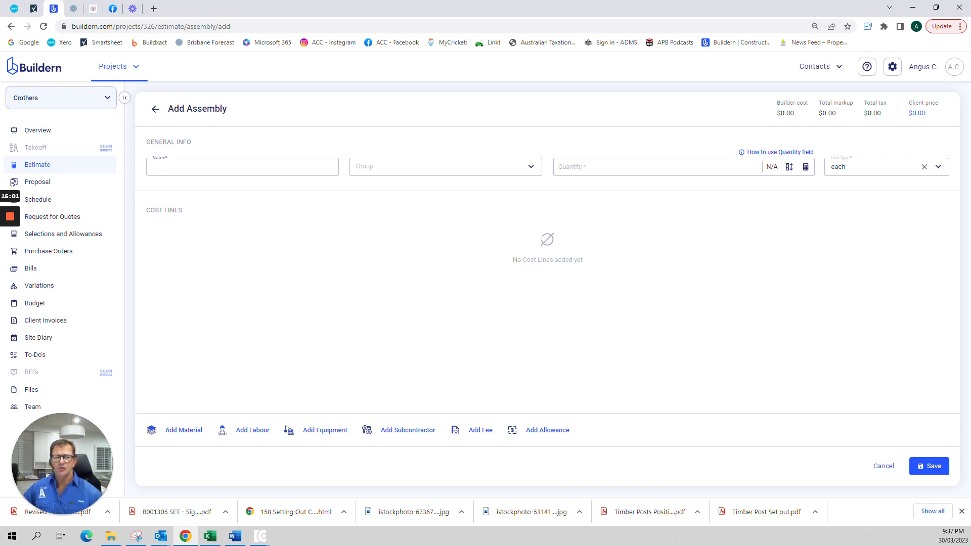
click(939, 167)
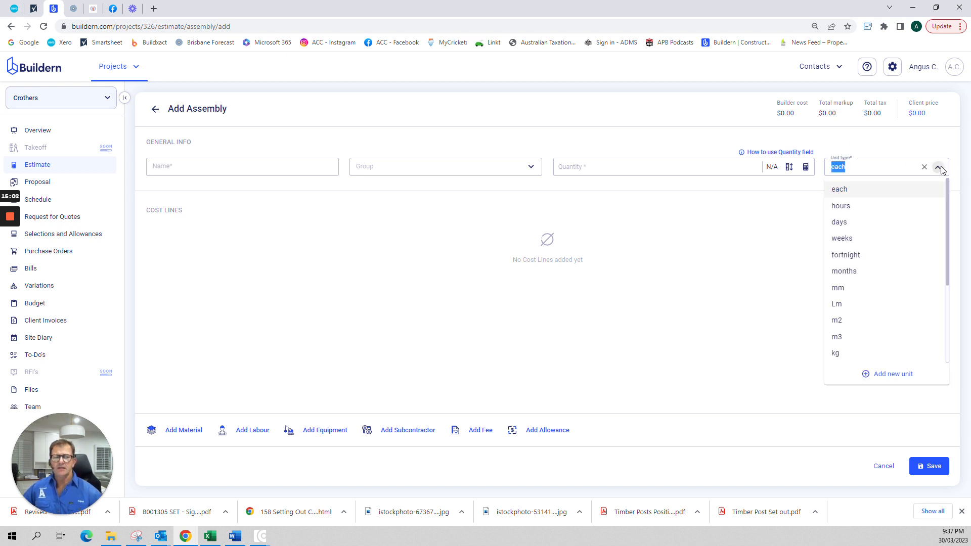
click(850, 320)
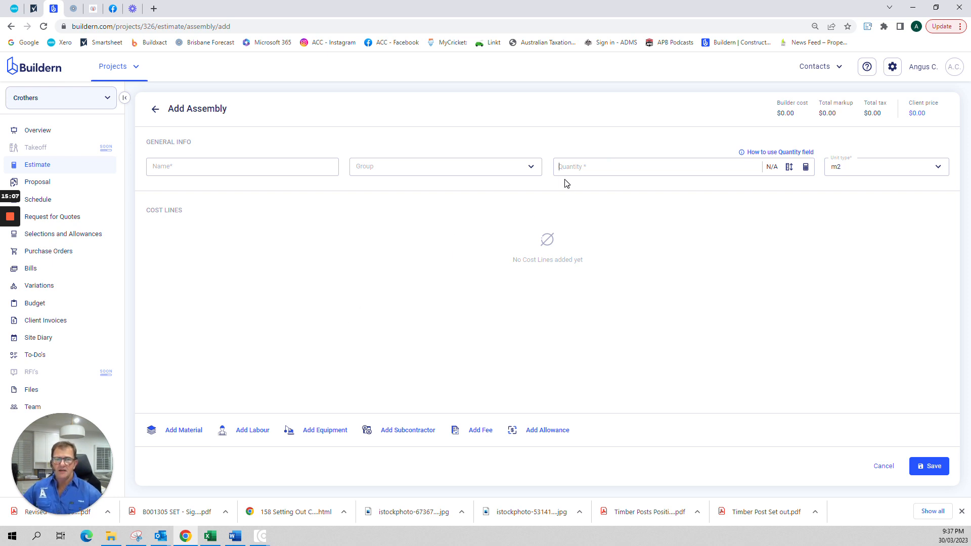
text(1)
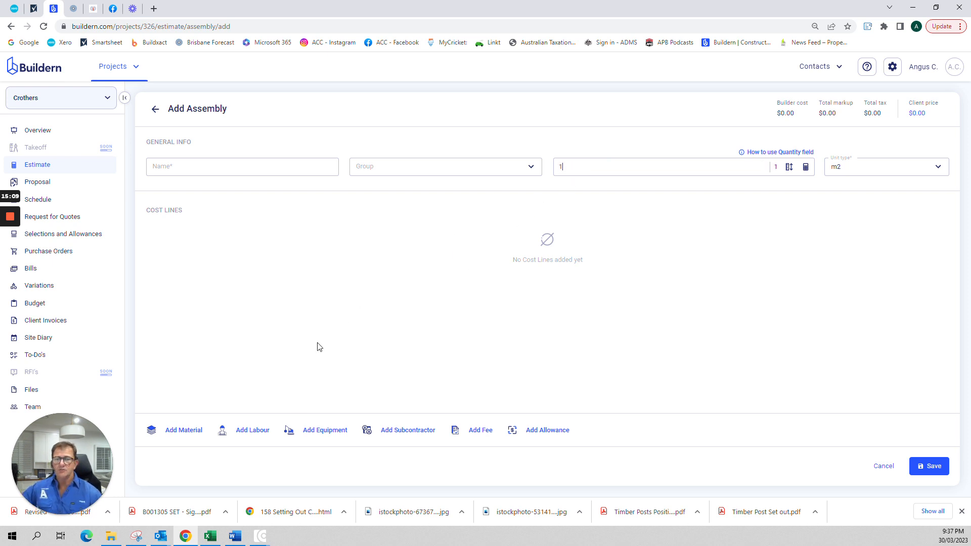
Step: View the material form for the new assembly's cost lines, close it, and return to the estimate without saving the assembly
click(183, 433)
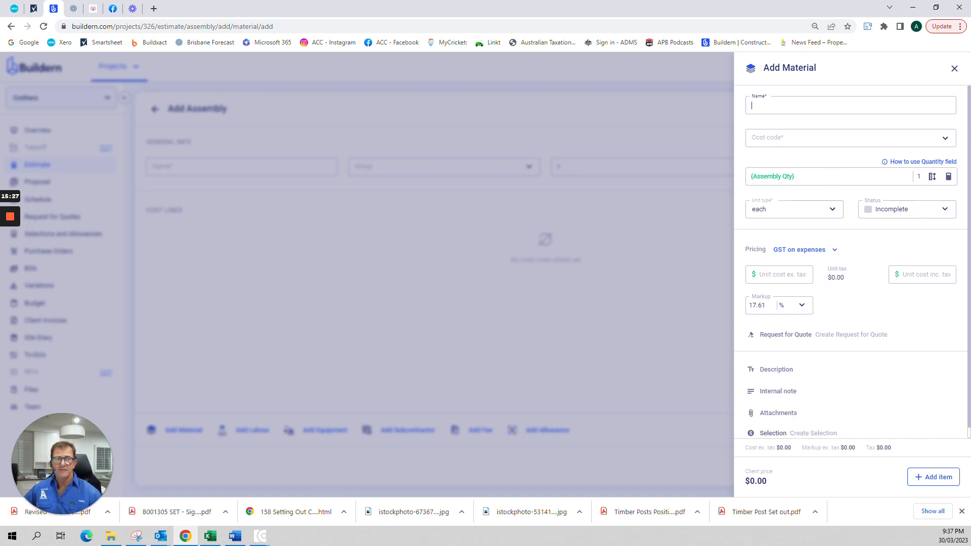
click(954, 68)
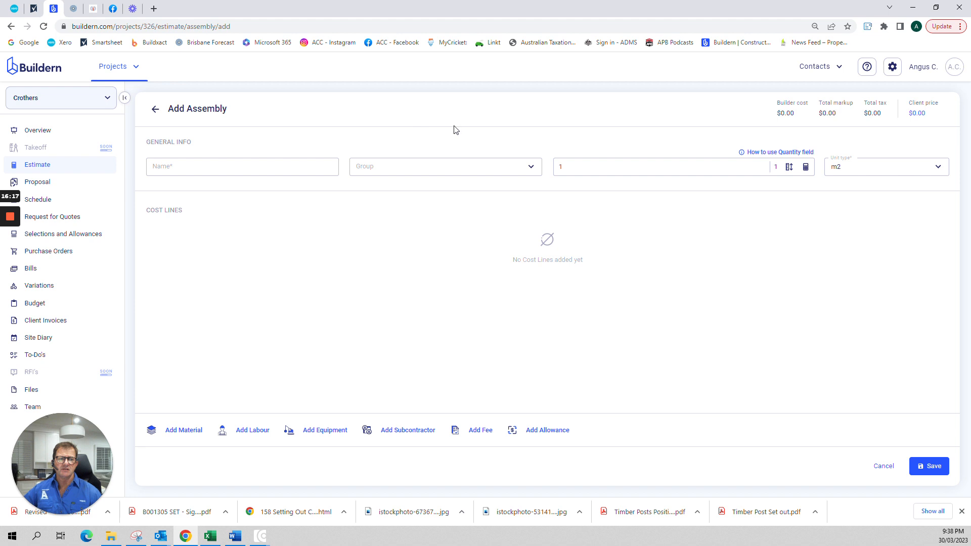
click(156, 110)
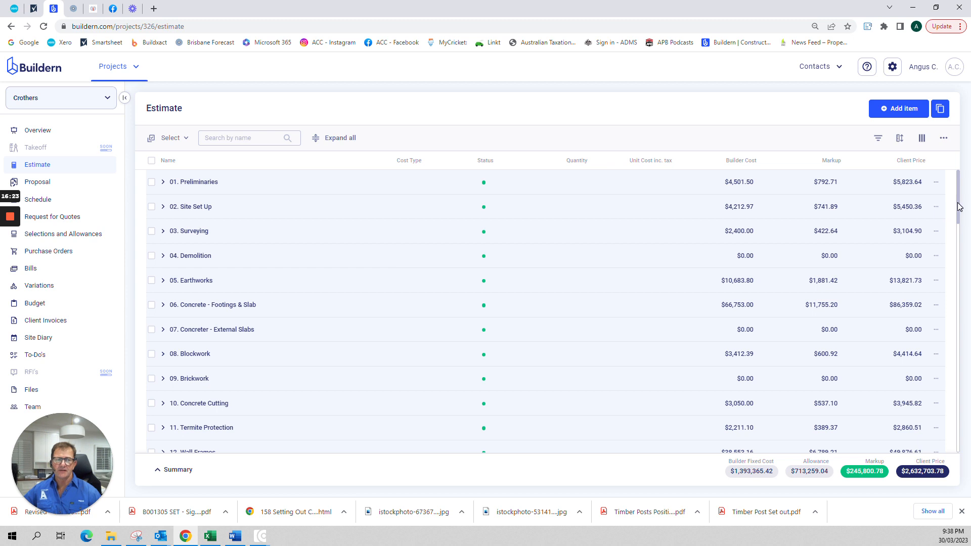
Step: Look through the estimate's filter, measurements and column display options, closing the measurements list without saving
mouse_move(960, 207)
mouse_down()
mouse_move(966, 382)
mouse_move(954, 195)
mouse_up()
click(879, 139)
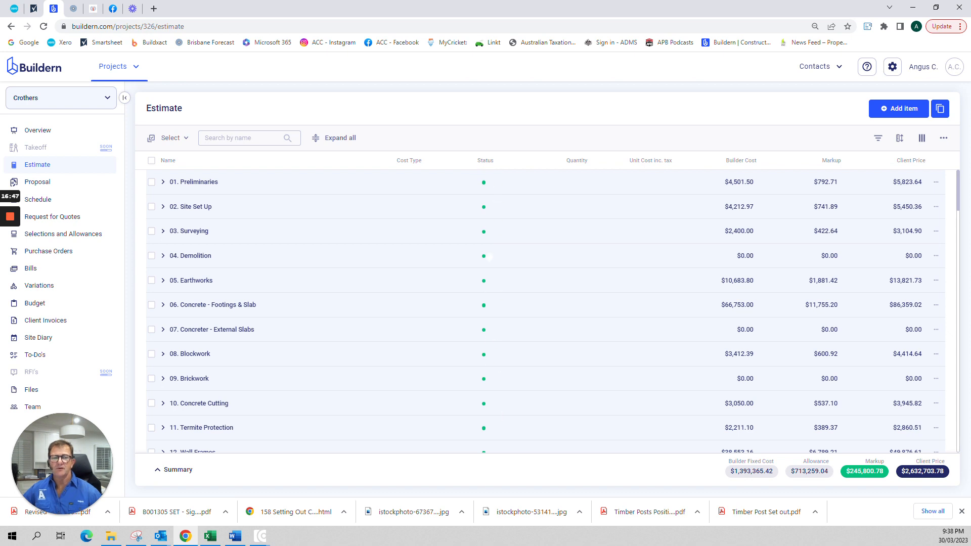
click(900, 139)
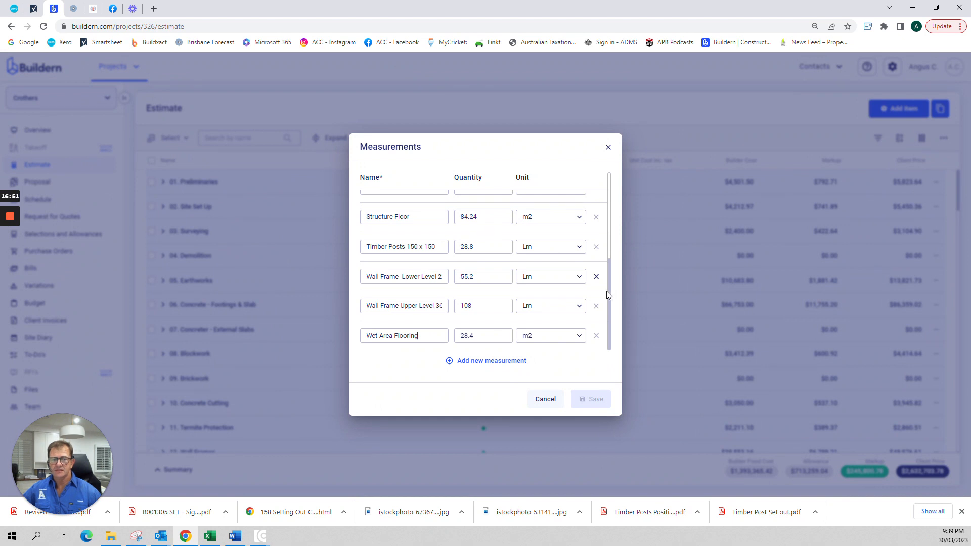
drag(610, 302, 606, 207)
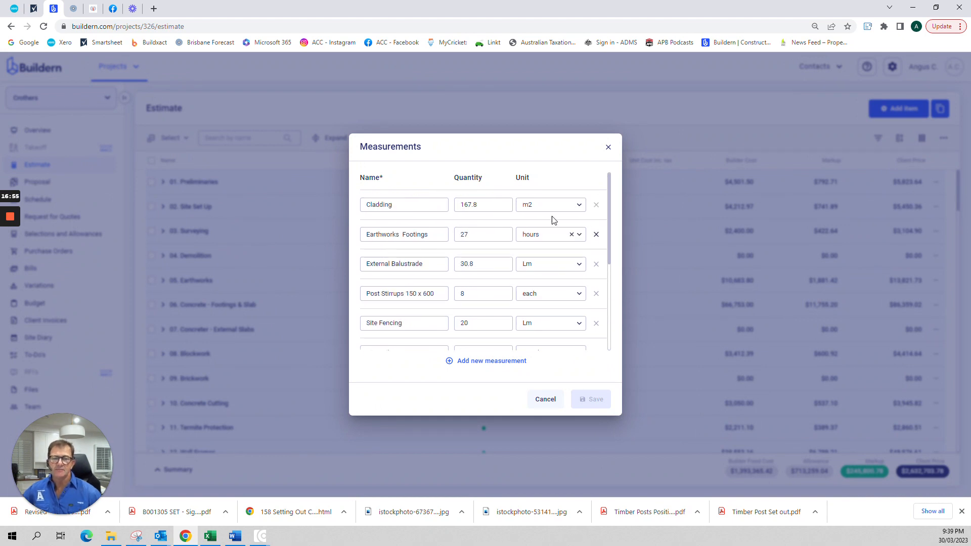
click(609, 148)
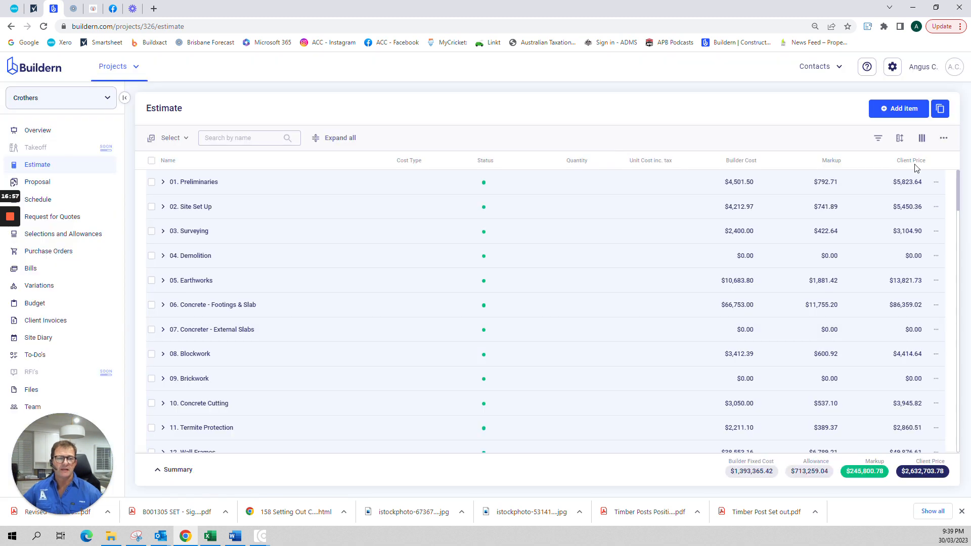
click(922, 138)
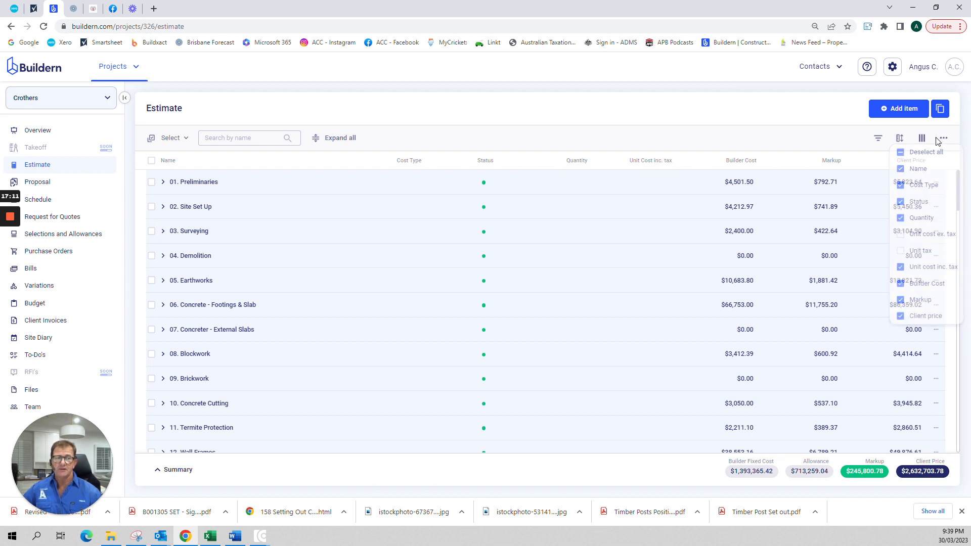
Step: Select the Preliminaries and Site Set Up groups to view the Preliminaries subgroups and the bulk actions, and clear the selection
click(151, 183)
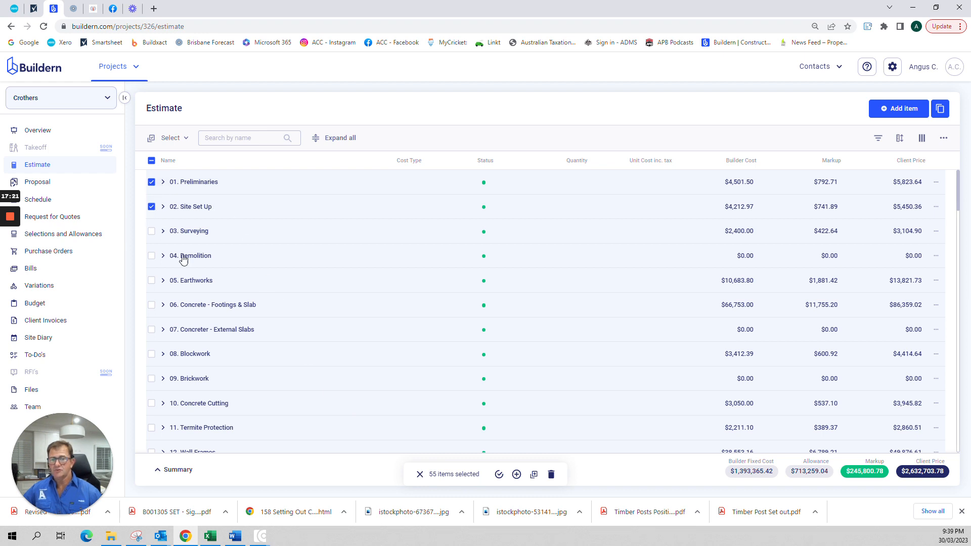
click(163, 183)
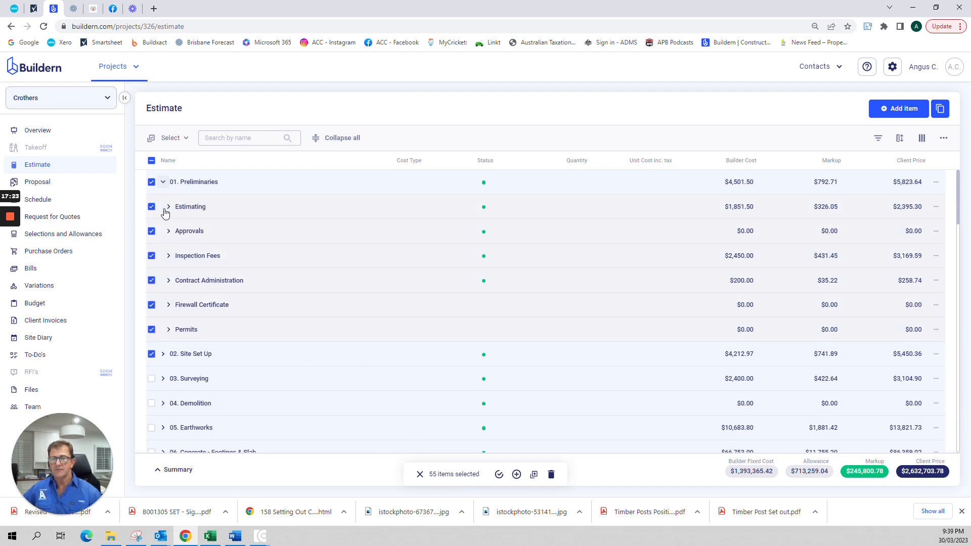
click(163, 183)
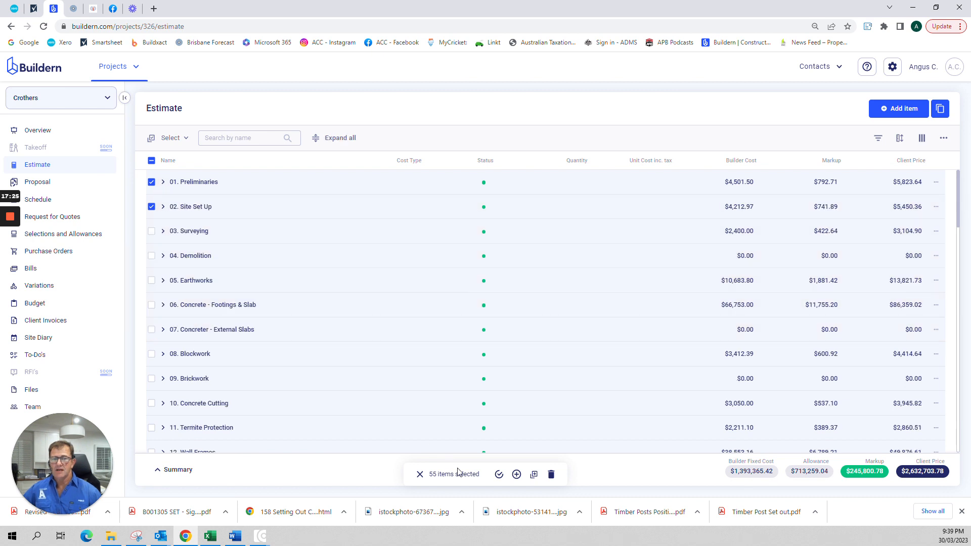
click(516, 475)
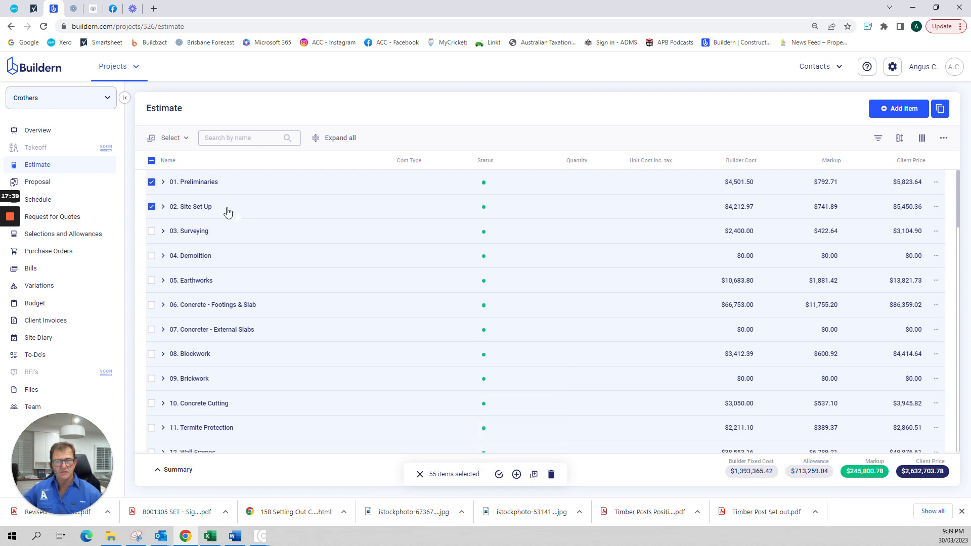
click(152, 207)
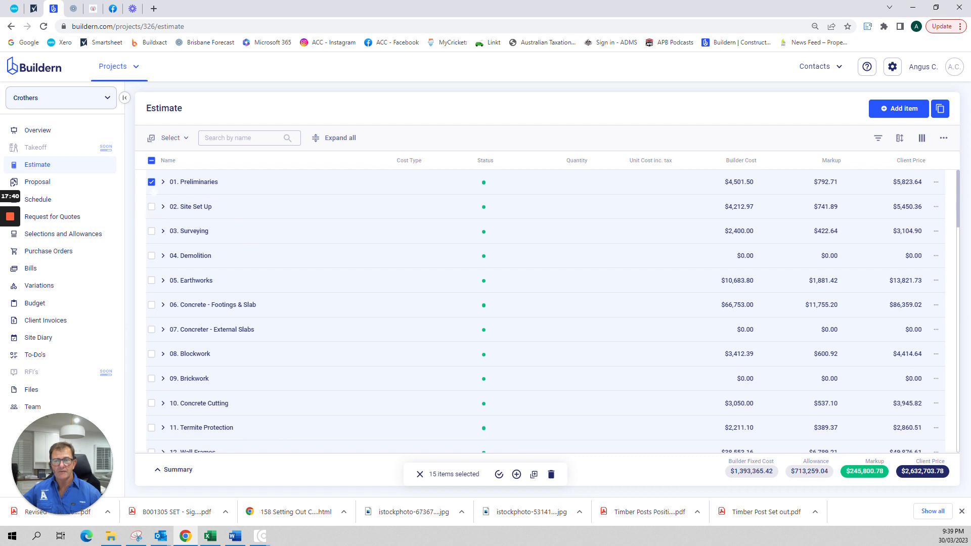
click(151, 183)
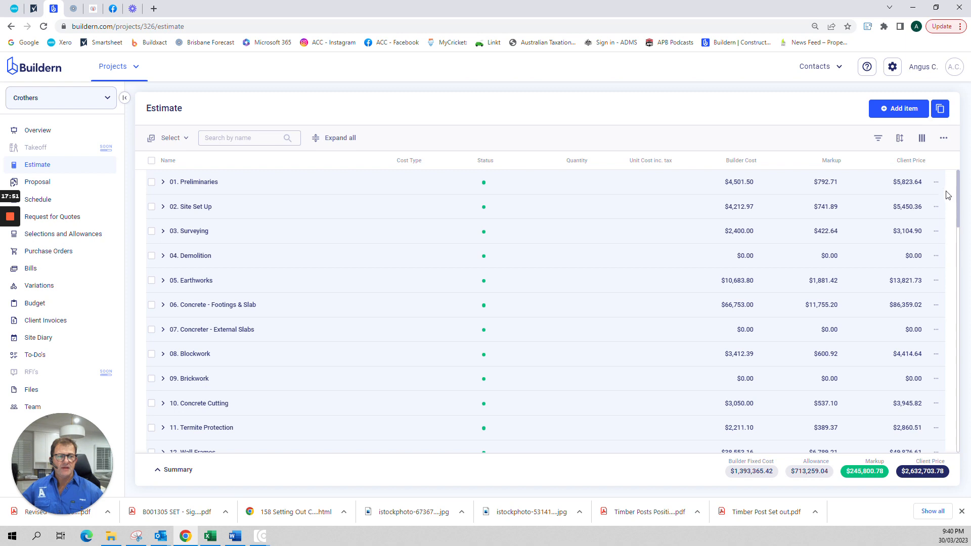
Step: Turn off group numbering in the current estimation's settings and save the change
click(944, 139)
mouse_move(936, 149)
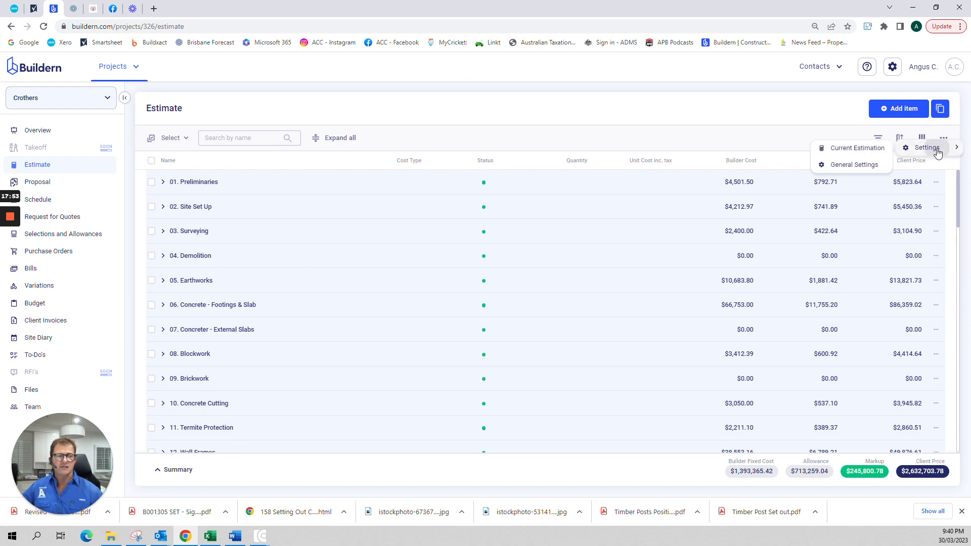
click(869, 148)
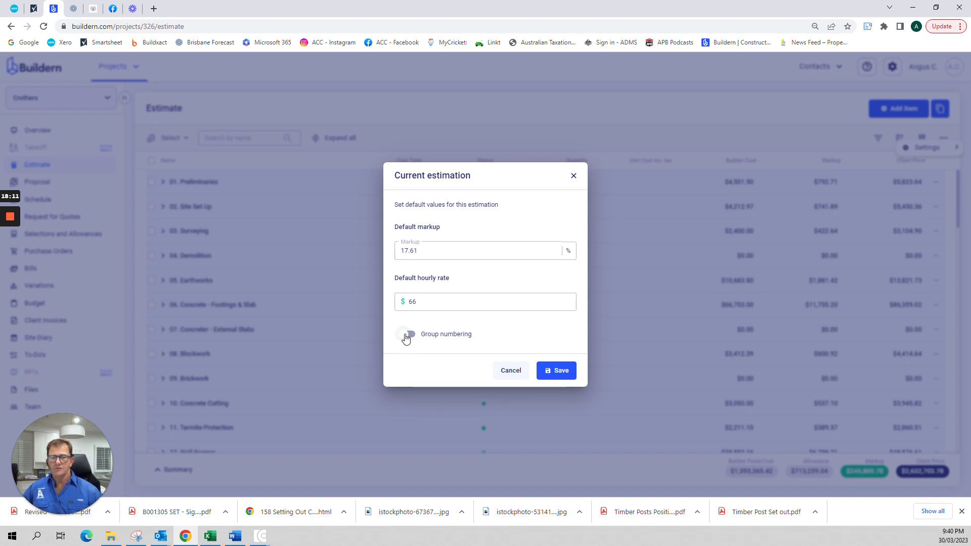
click(559, 371)
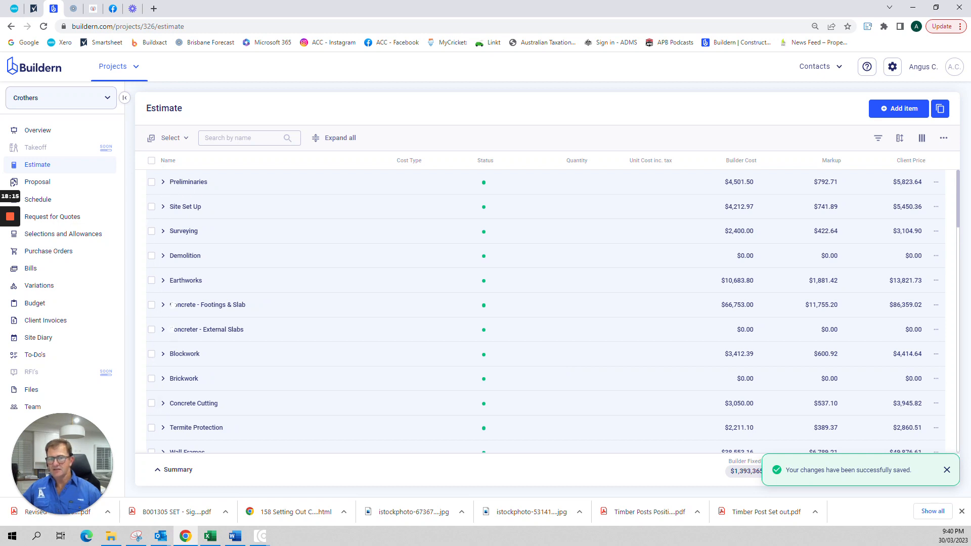
Step: Turn group numbering back on in the current estimation's settings and save it
click(943, 139)
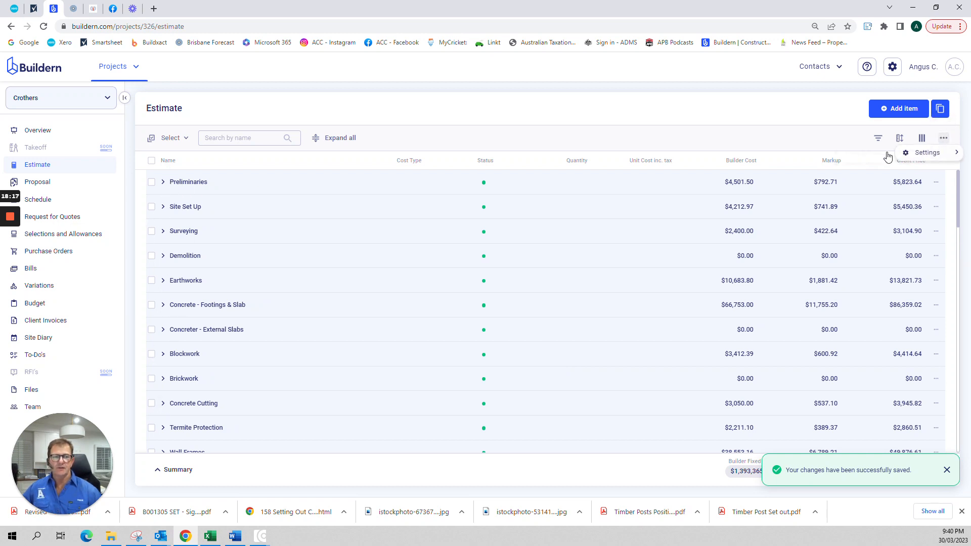
mouse_move(910, 153)
click(855, 158)
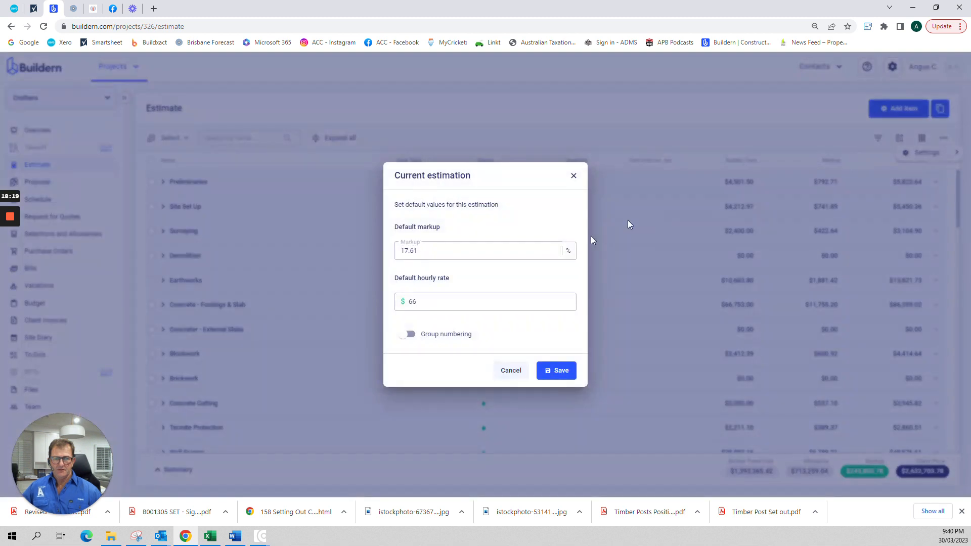
click(411, 336)
click(558, 372)
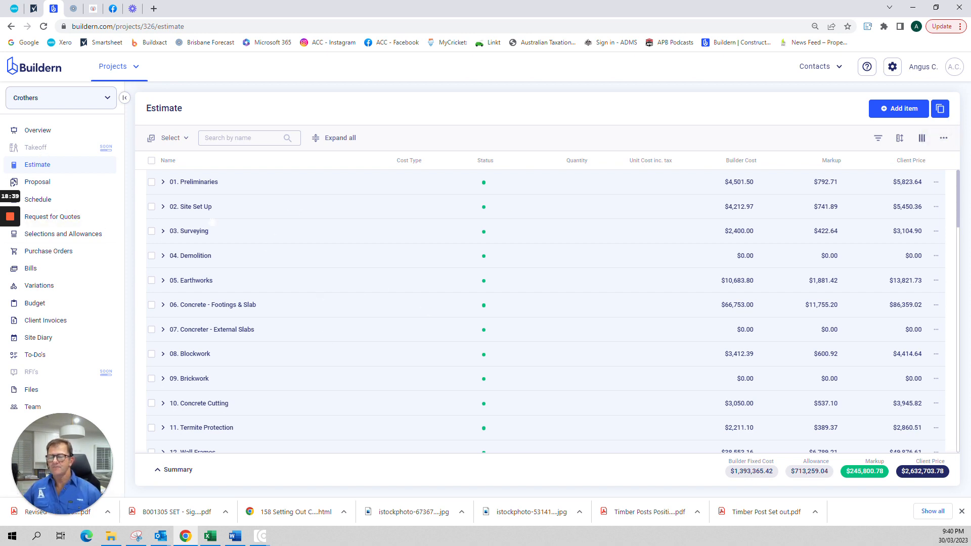
Step: Open the project's Test Proposal for editing
click(37, 183)
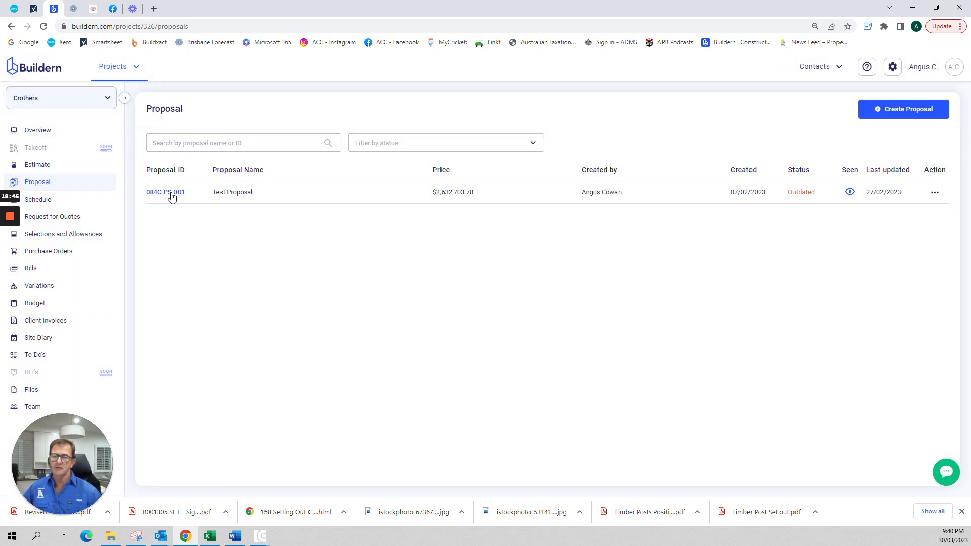
click(171, 195)
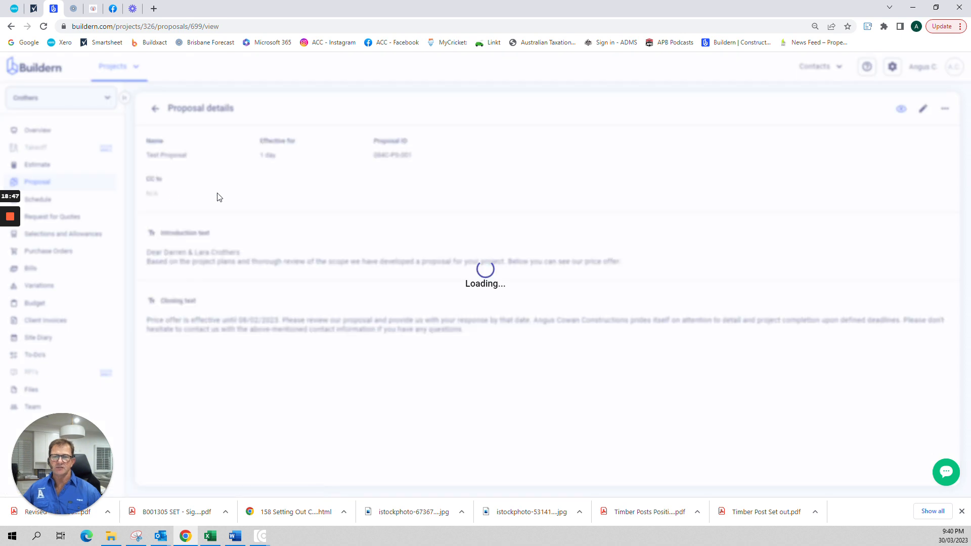
click(923, 110)
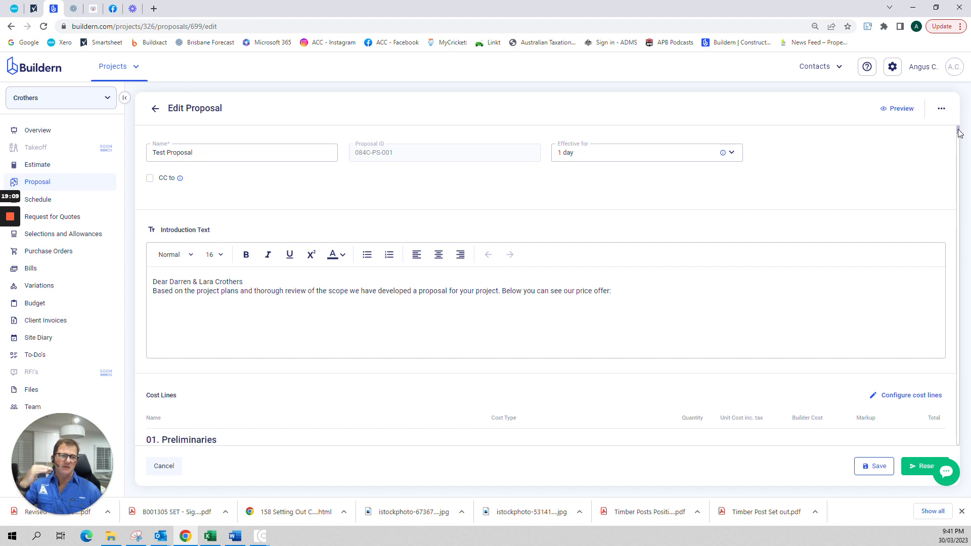
Step: Examine the proposal's cost lines, descriptions and subtotals across the groups, and return to the project's estimate
scroll(960, 136, down, 15)
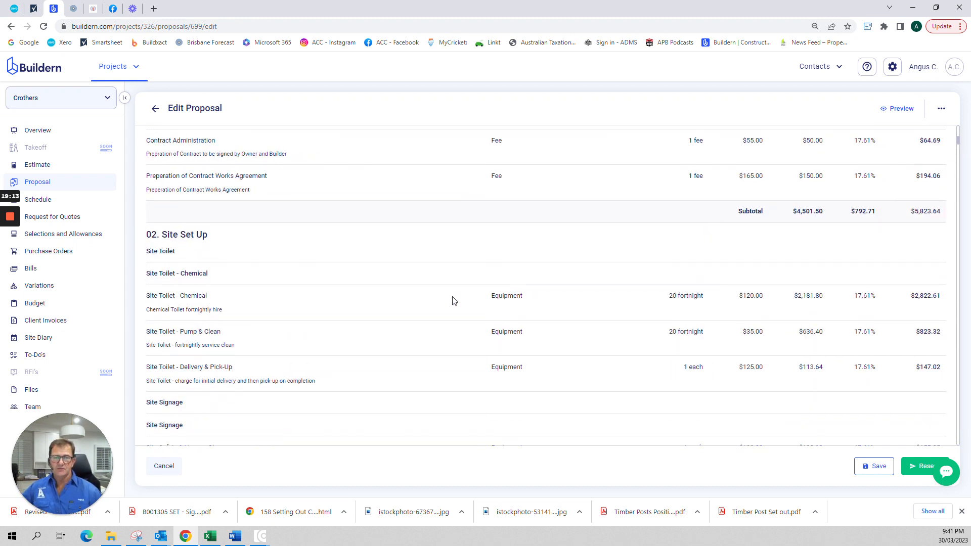
scroll(467, 279, down, 10)
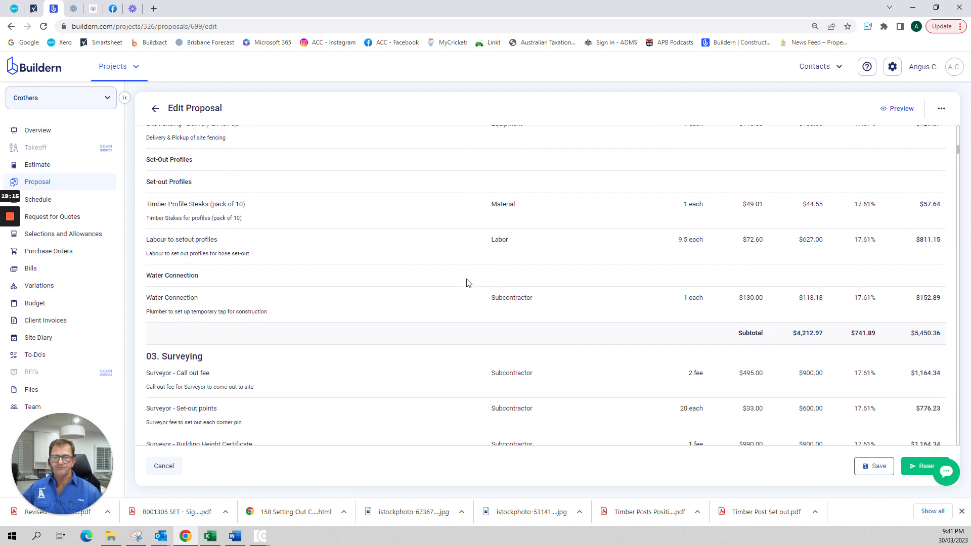
scroll(470, 300, down, 8)
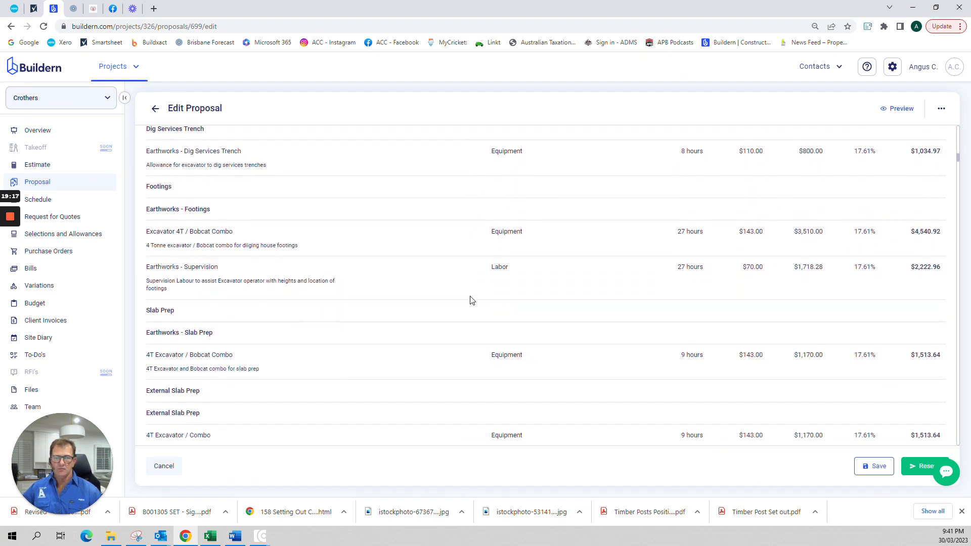
scroll(470, 300, down, 8)
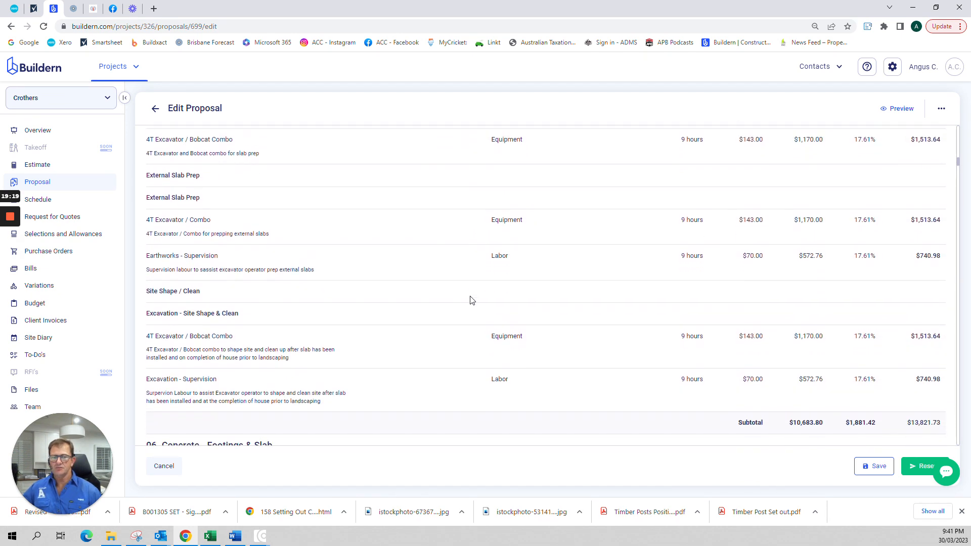
scroll(471, 300, down, 5)
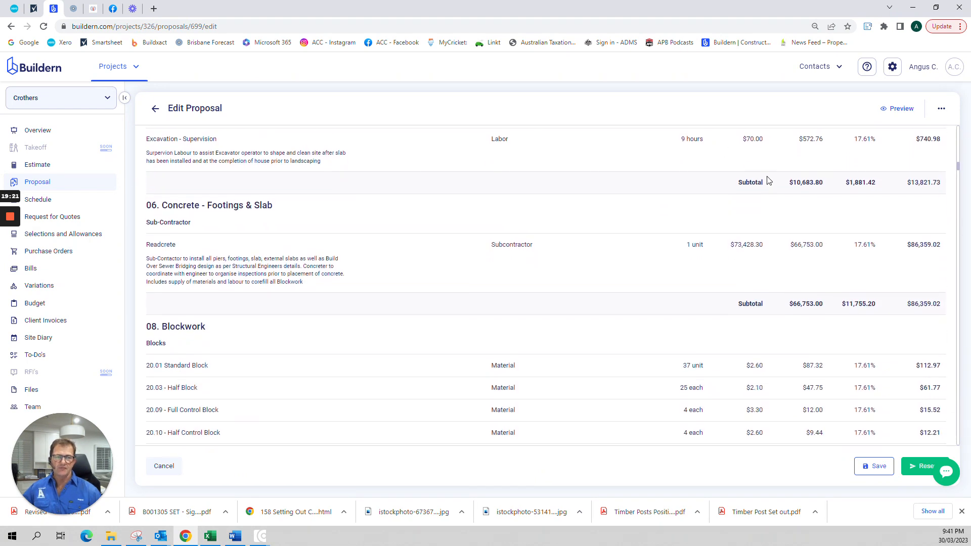
scroll(455, 284, down, 7)
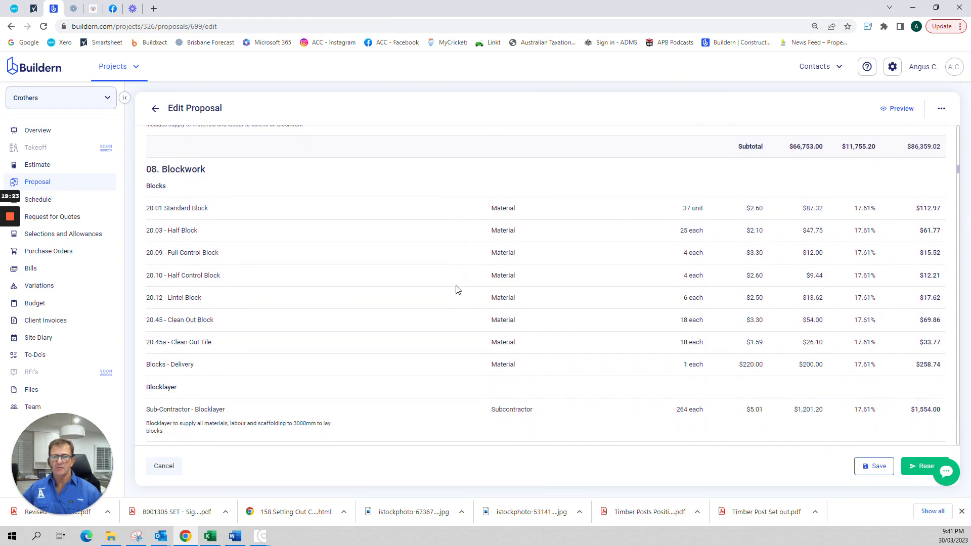
scroll(457, 292, down, 4)
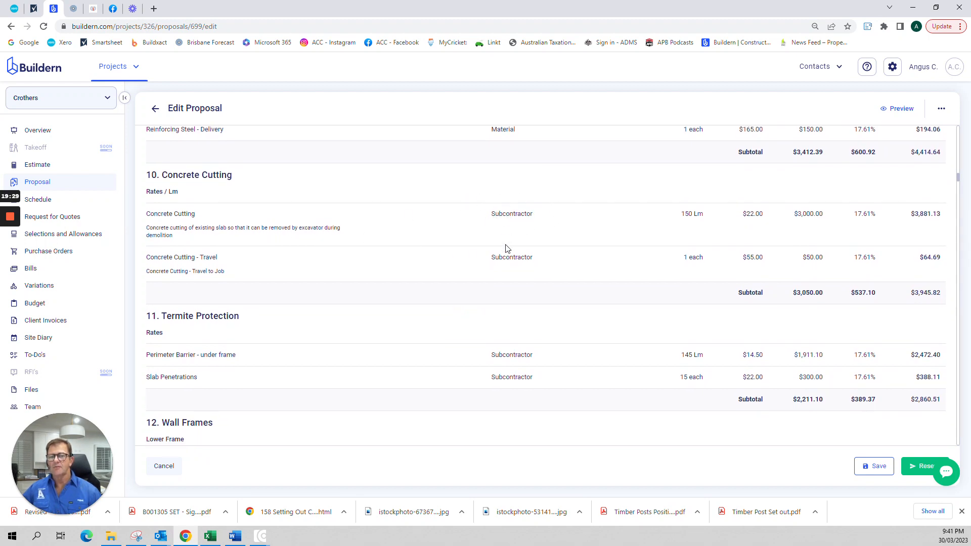
scroll(506, 248, down, 8)
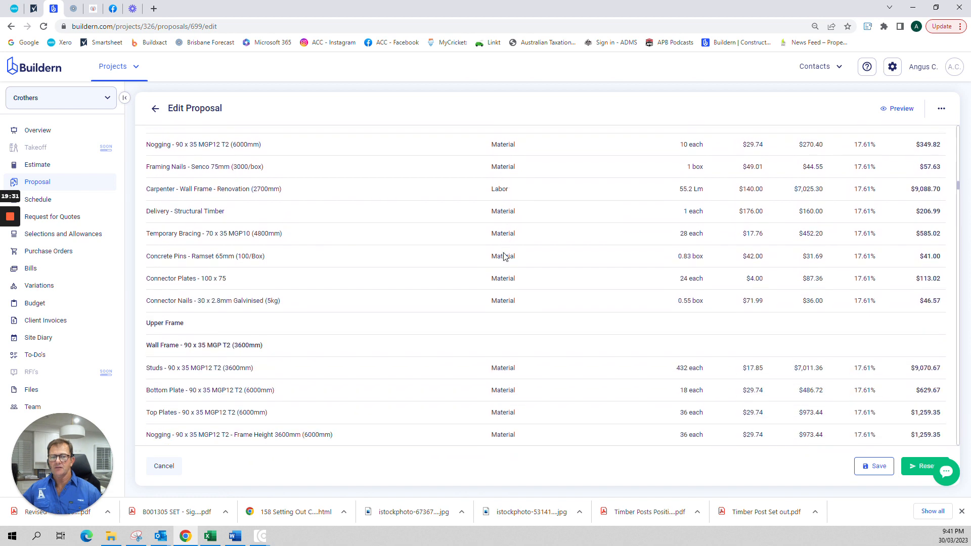
scroll(504, 255, down, 10)
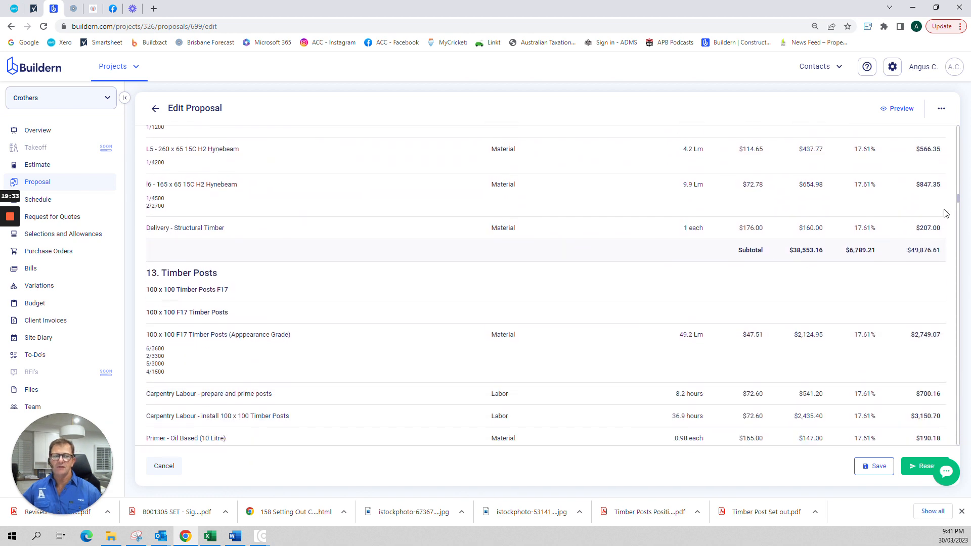
drag(961, 209, 965, 273)
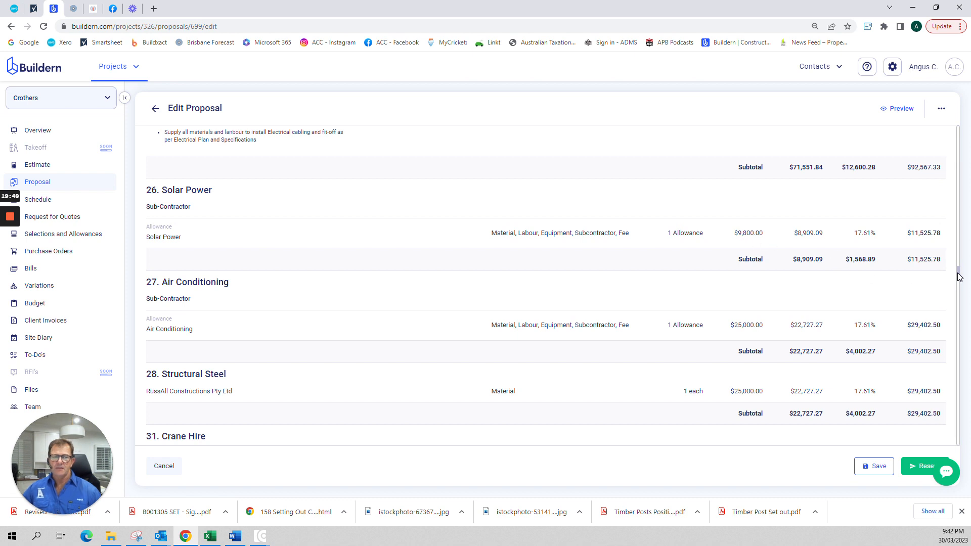
scroll(962, 256, up, 15)
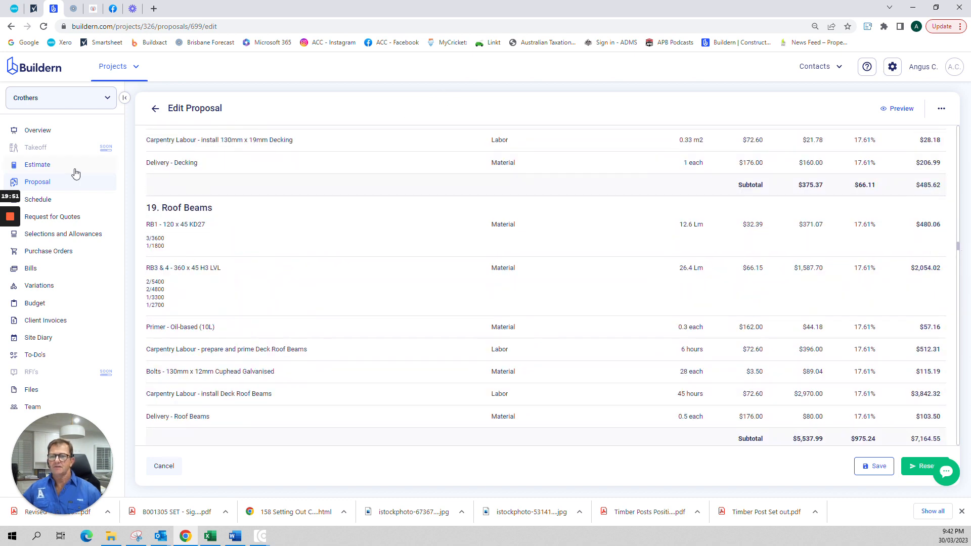
click(41, 167)
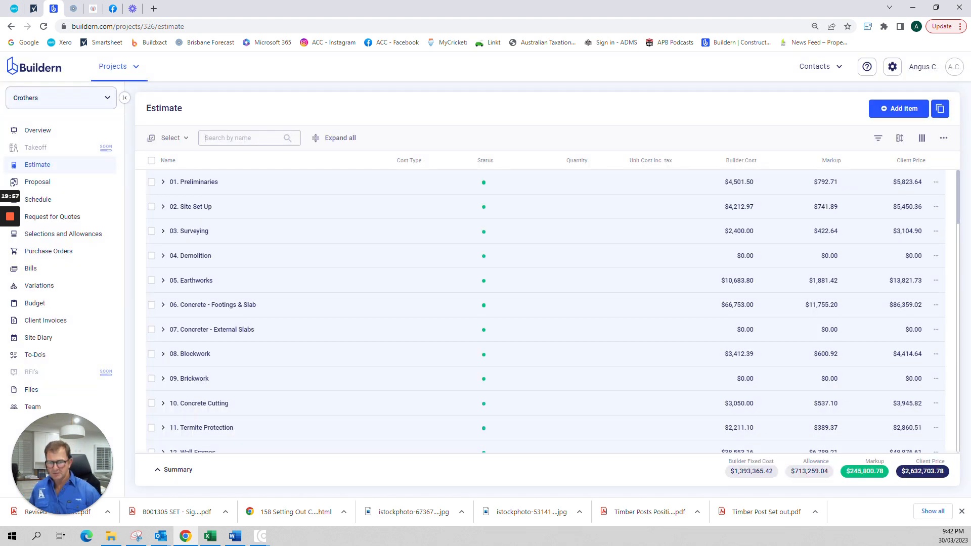
Step: Search the estimate for "solar" and collapse the Sub-Contractor and Solar Power groups
text(solar)
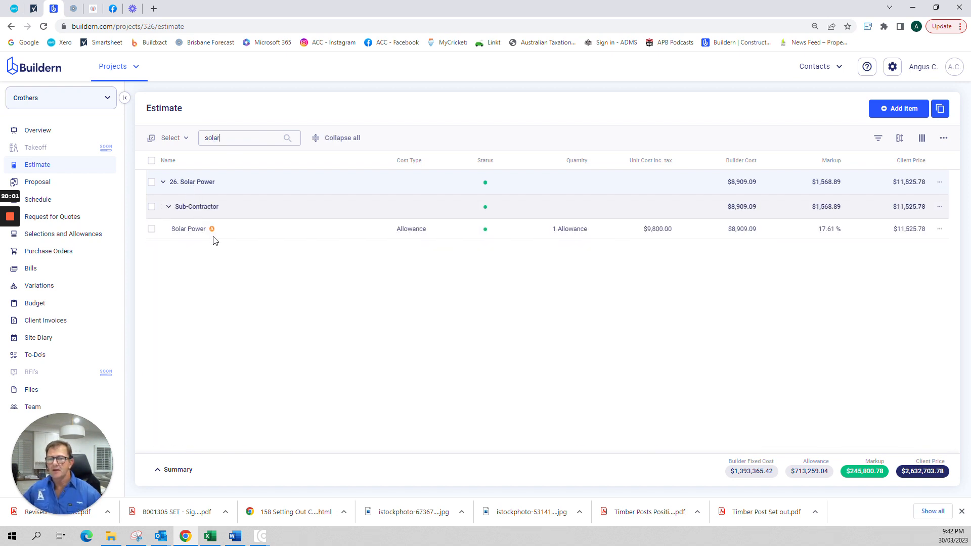
mouse_move(213, 234)
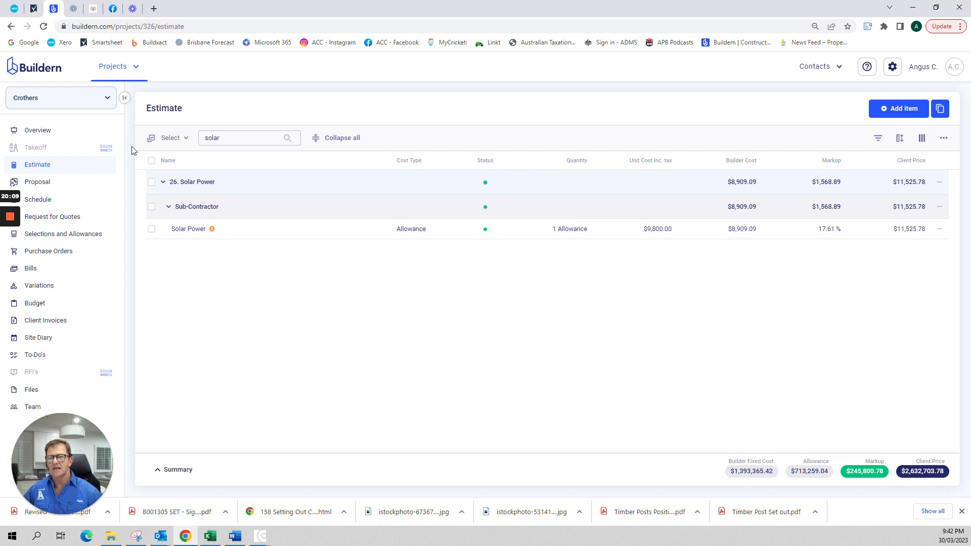
click(170, 208)
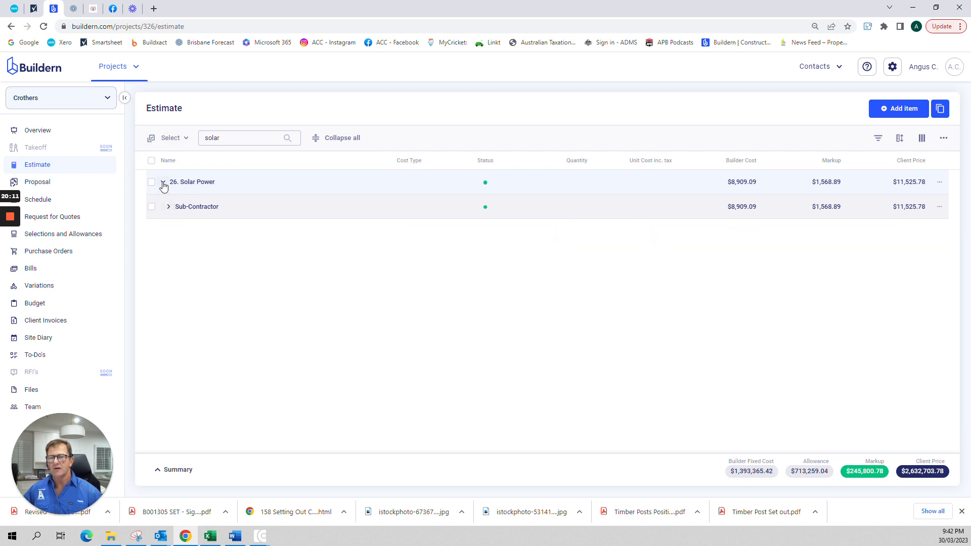
click(163, 183)
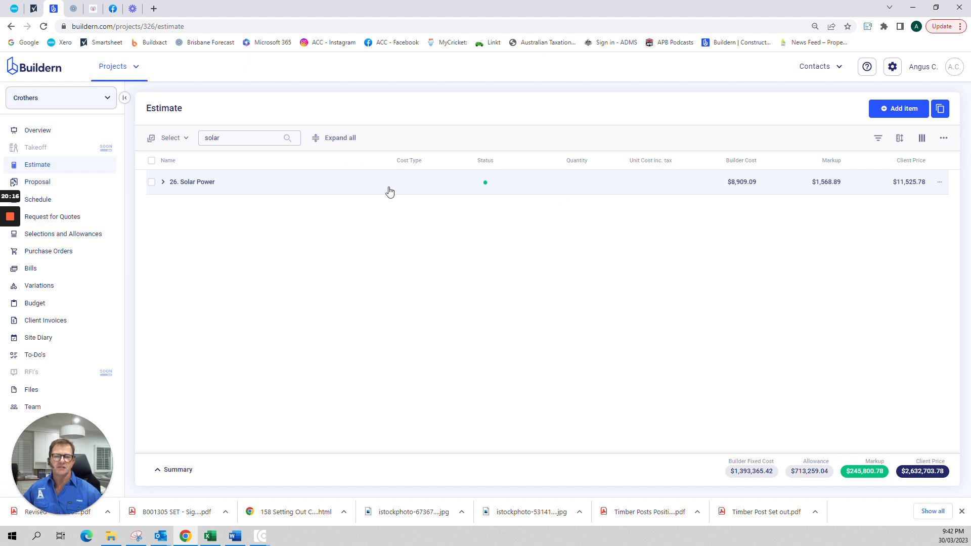
Step: Go to the project's proposals, review the actions available for Test Proposal, and view its details
click(43, 185)
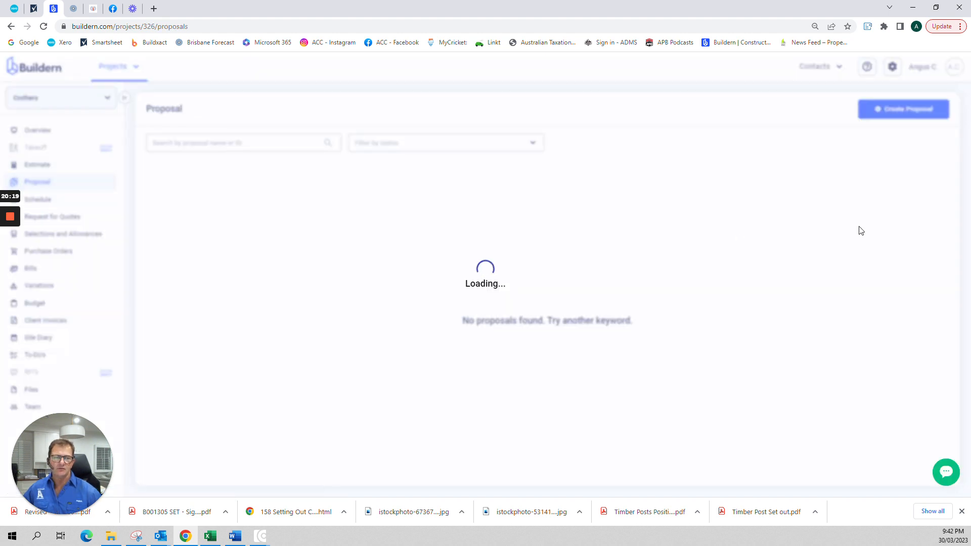
click(936, 191)
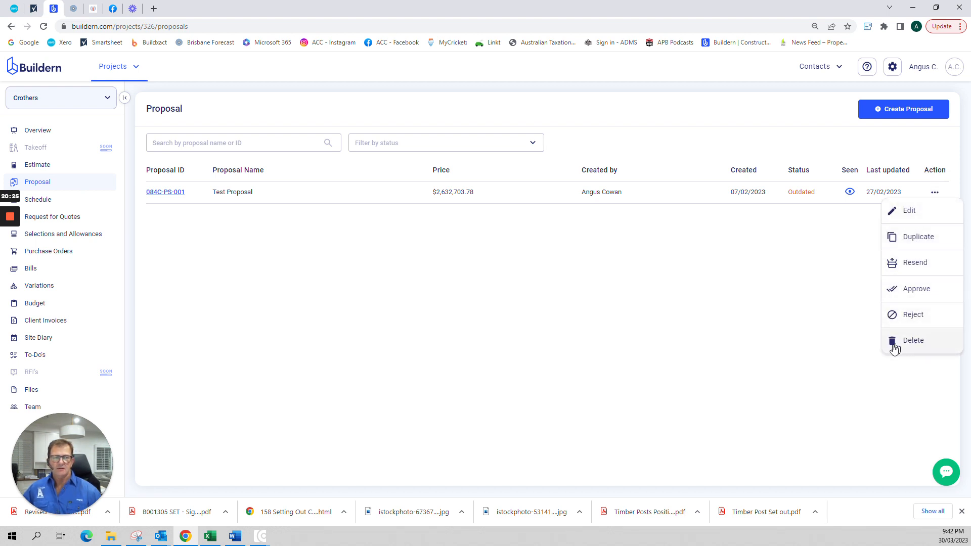
click(843, 347)
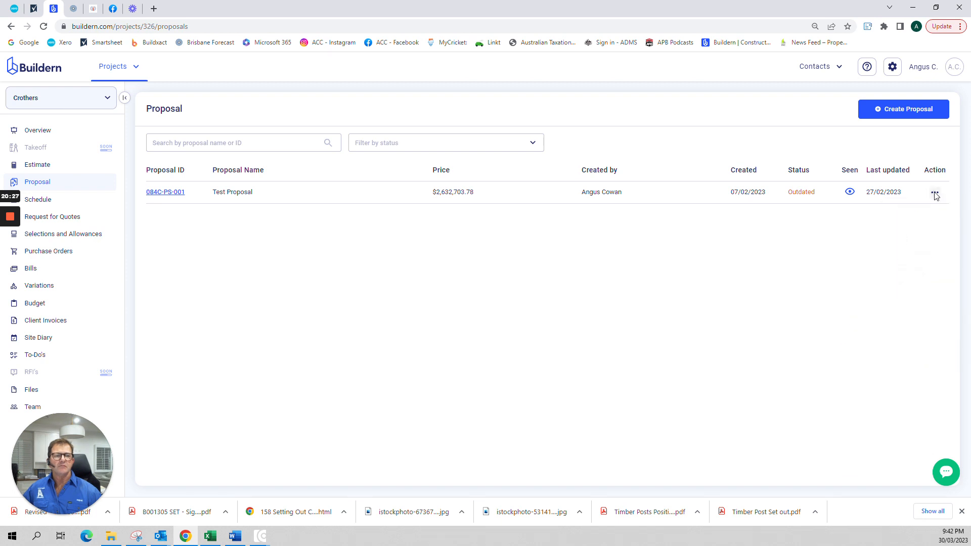
click(935, 192)
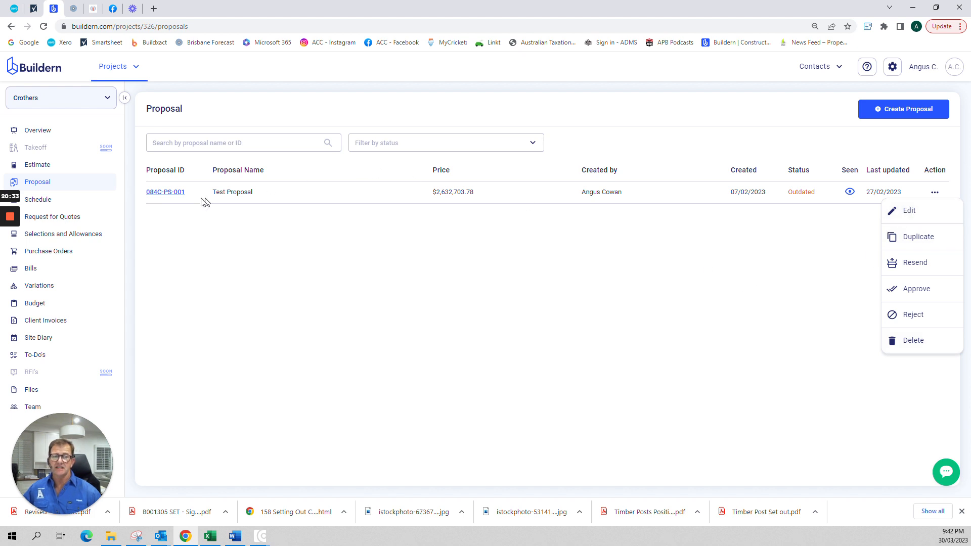
click(169, 193)
click(170, 195)
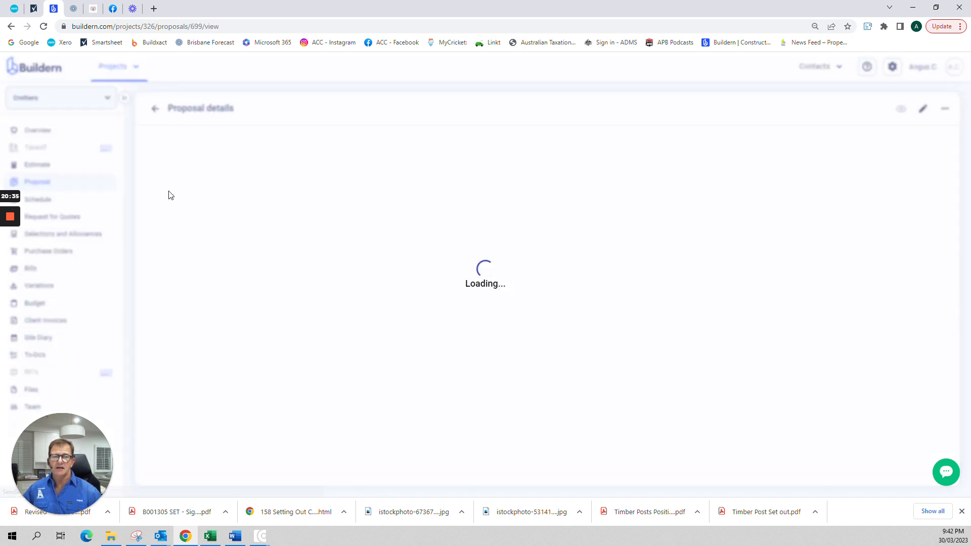
Step: Preview the proposal as the client sees it, examine its cost lines through to the allowances, and go to the project schedule
click(946, 110)
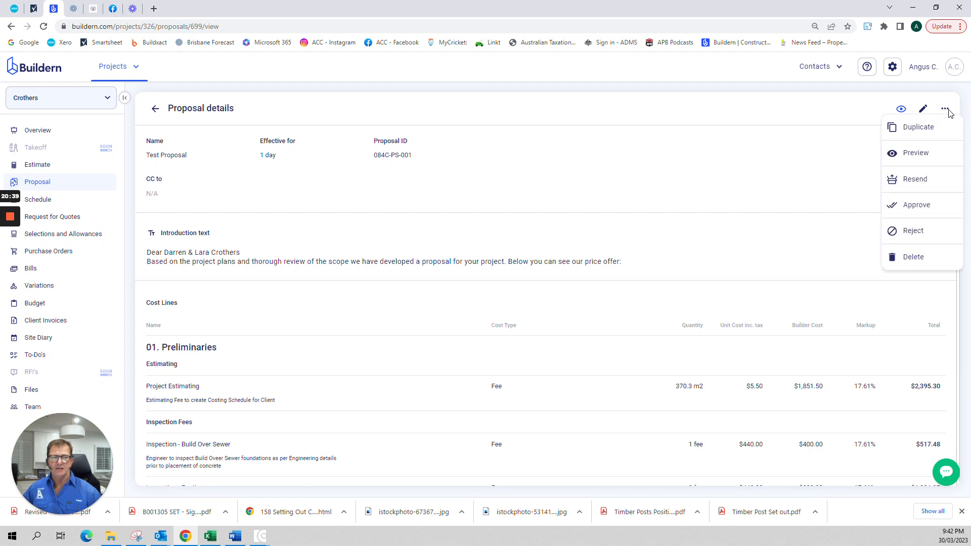
click(917, 156)
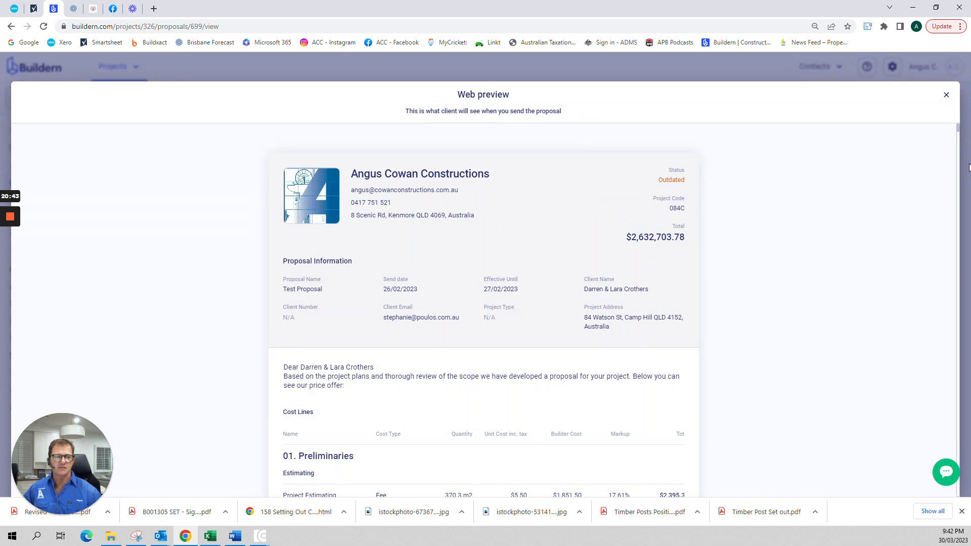
drag(960, 132, 962, 149)
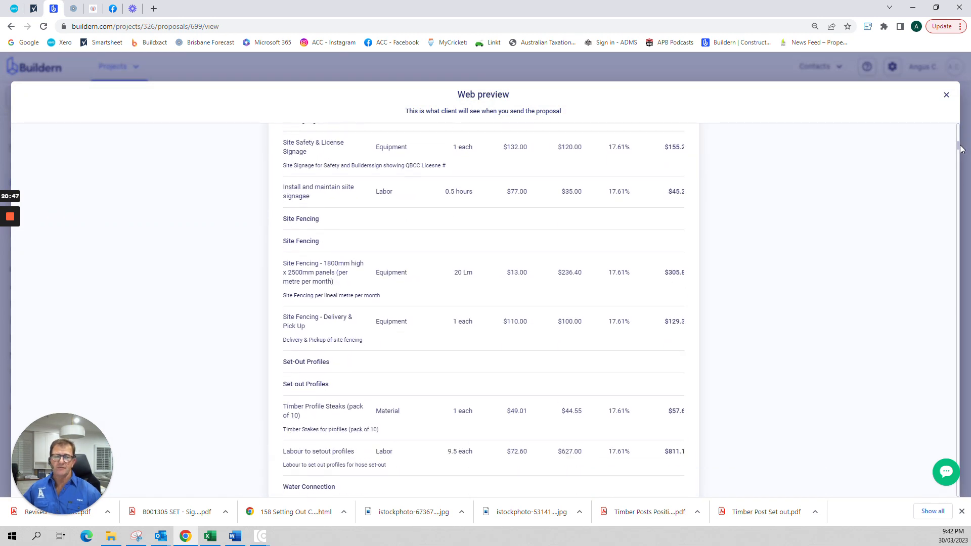
scroll(862, 245, down, 10)
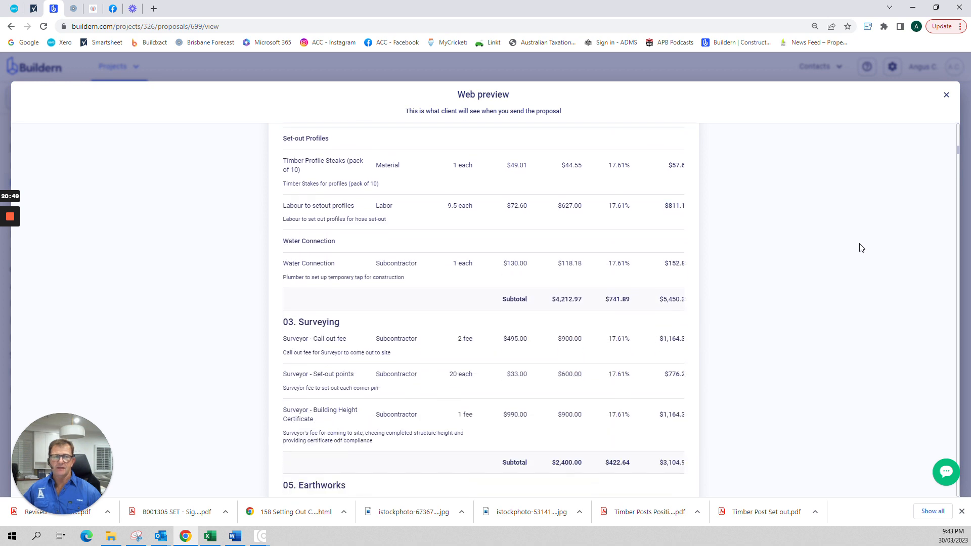
scroll(962, 162, down, 15)
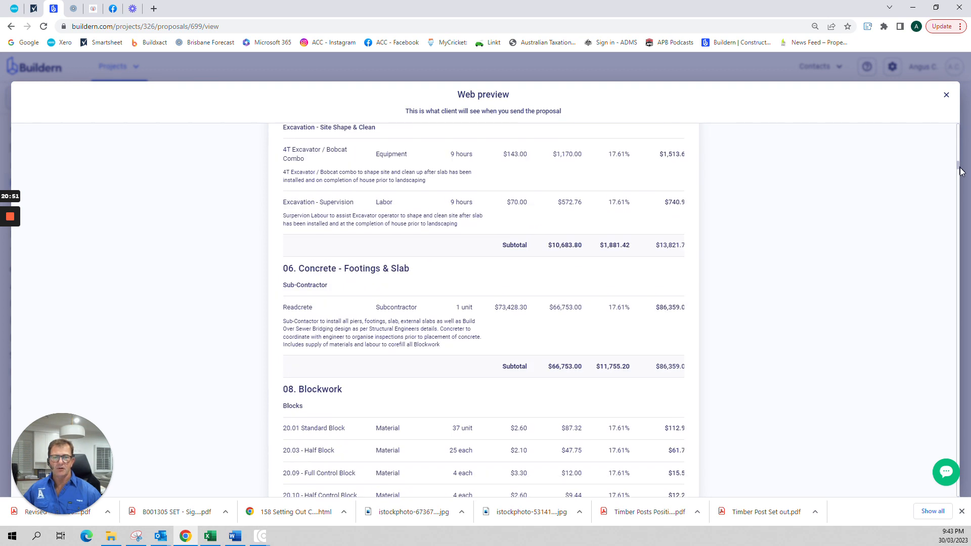
drag(960, 180, 963, 476)
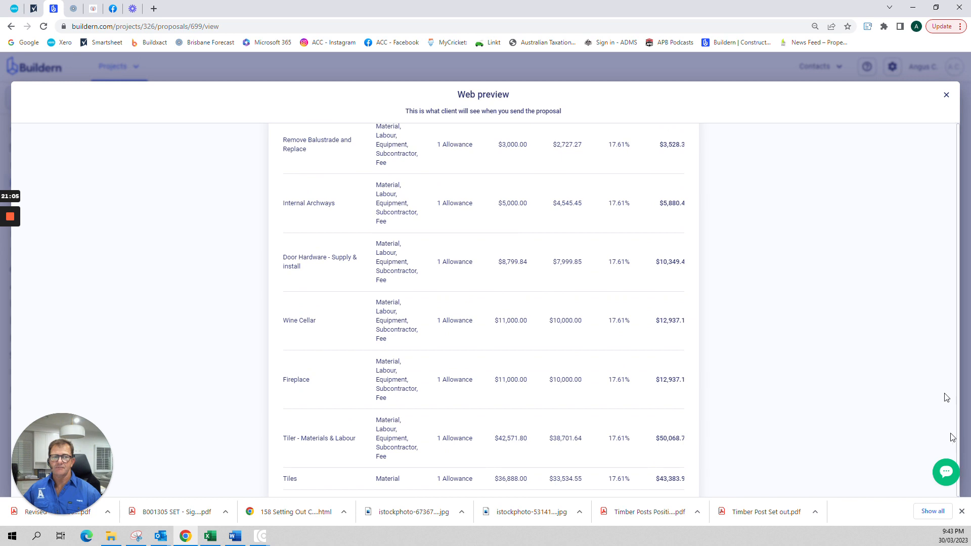
click(946, 95)
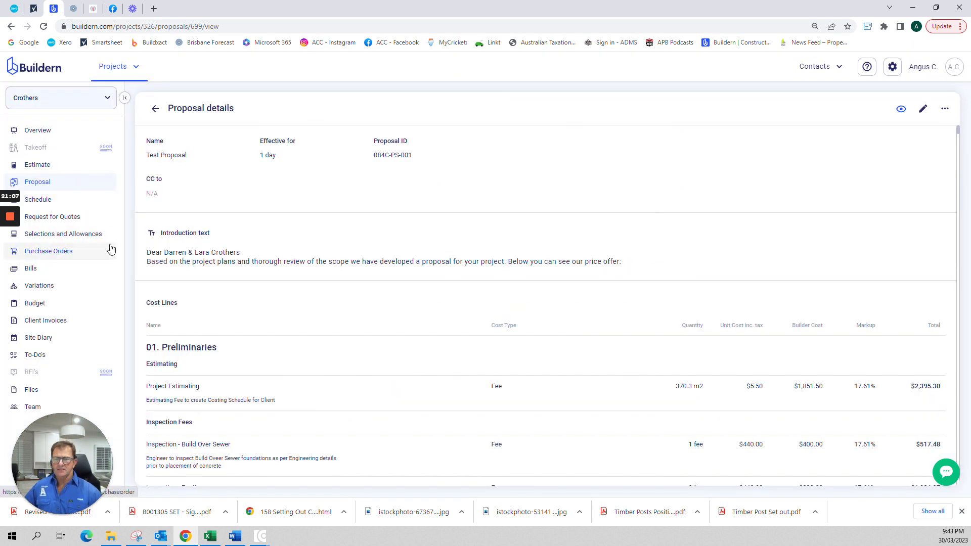
click(44, 200)
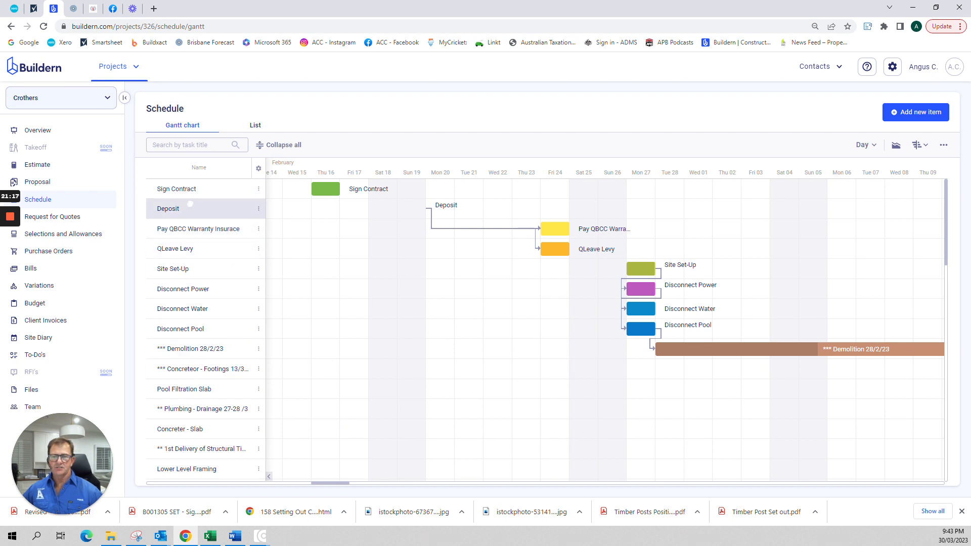
Step: Try extending the Sign Contract task through Fri 17 on the Gantt chart and restore its end to Thu 16
mouse_move(341, 191)
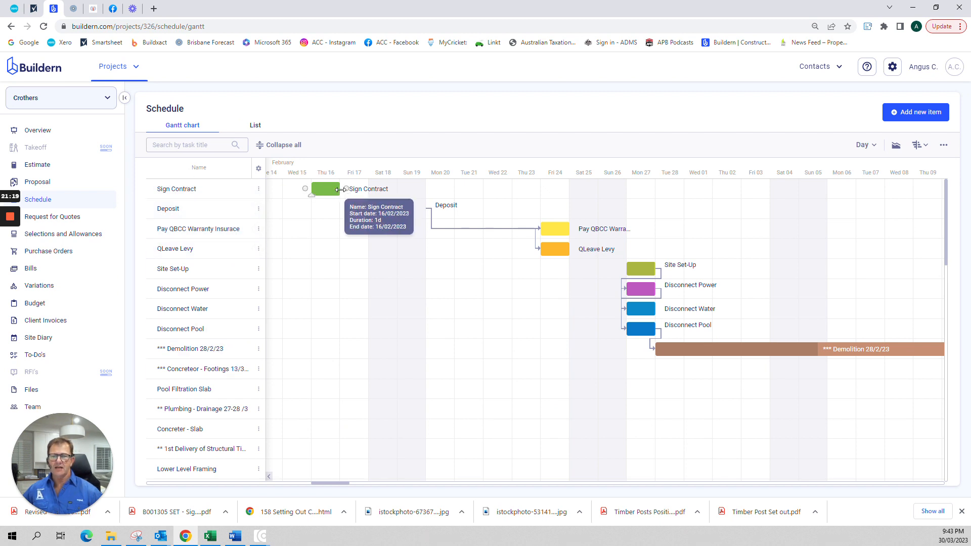
drag(341, 191, 369, 191)
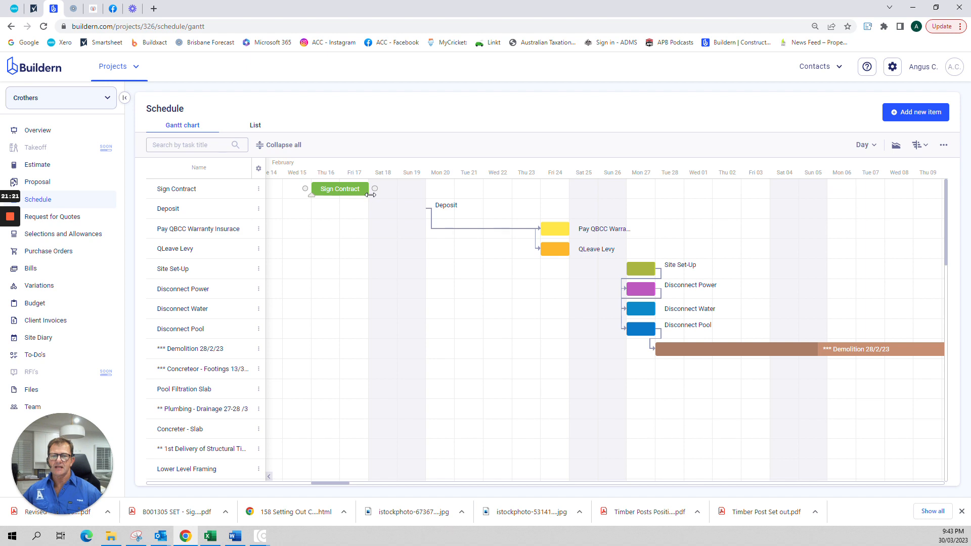
drag(366, 190, 342, 192)
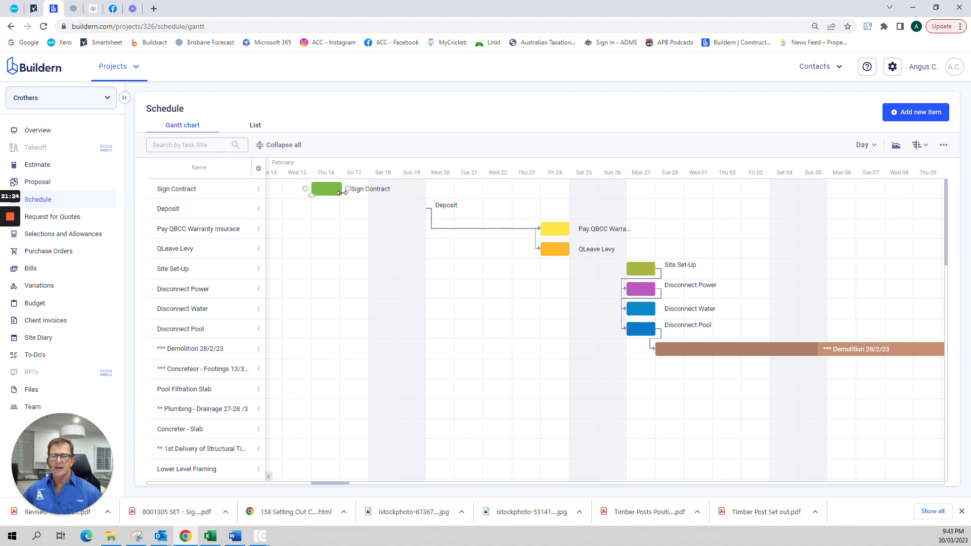
Step: Inspect the dependency between Deposit and Pay QBCC Warranty Insurace, and locate the Pool Filtration Slab task on the Gantt chart
click(490, 234)
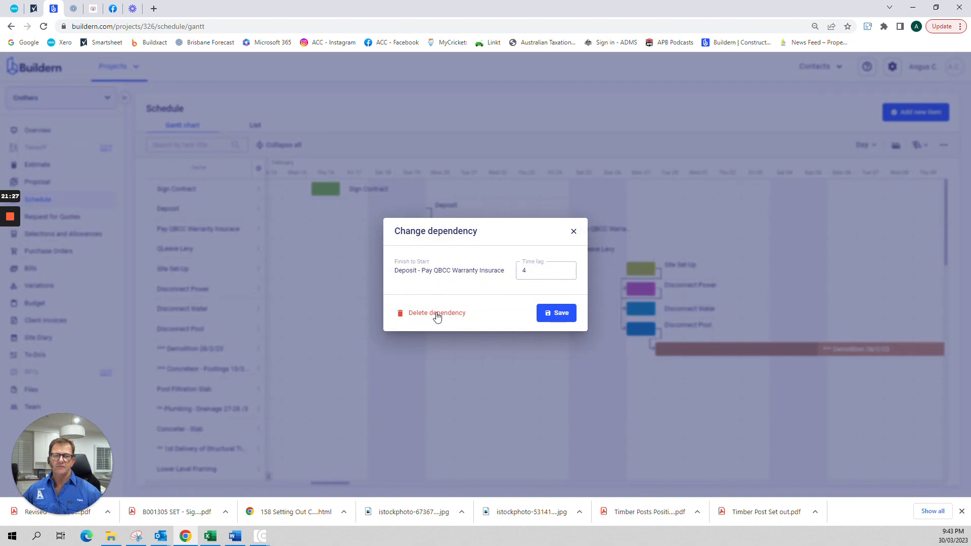
click(573, 233)
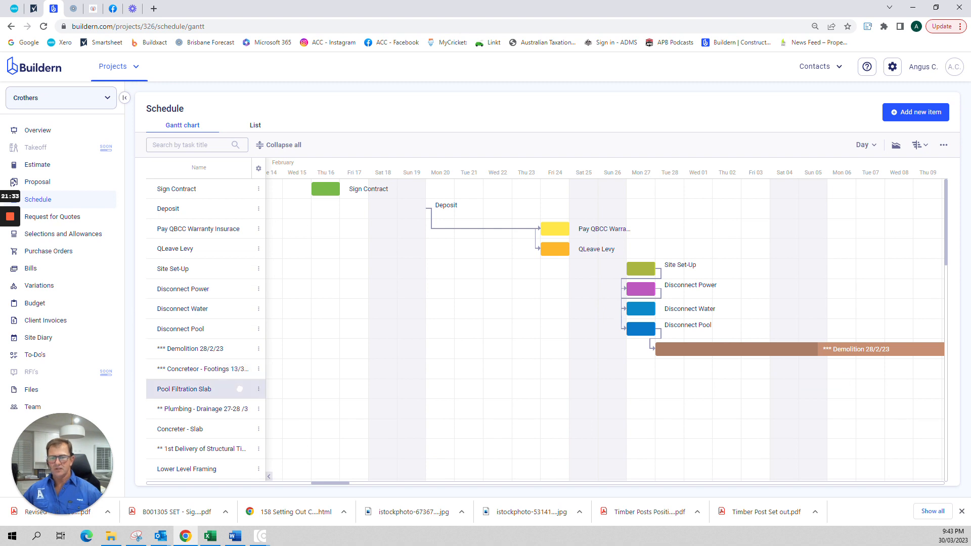
double_click(193, 390)
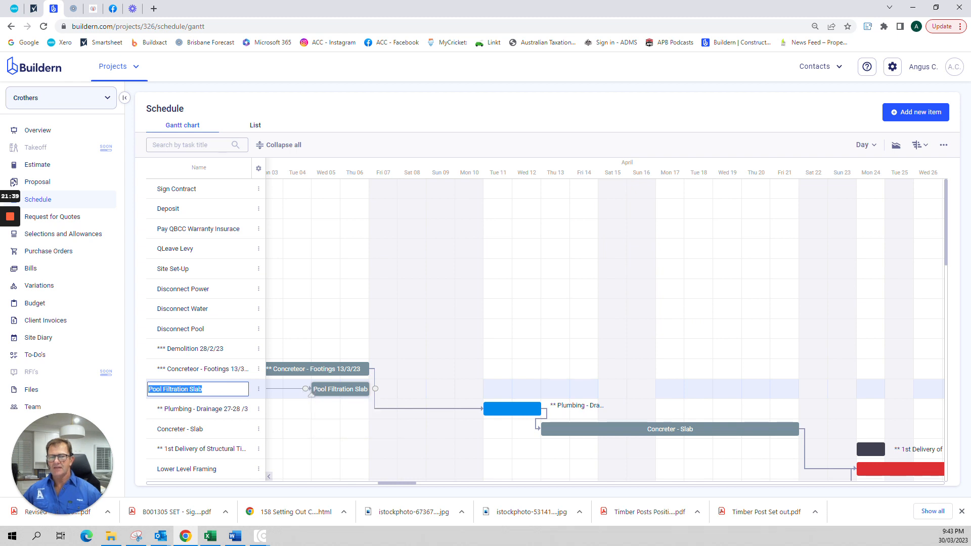
Step: View the Gantt chart at the Week and Month timescales and return it to Day
click(880, 147)
click(868, 174)
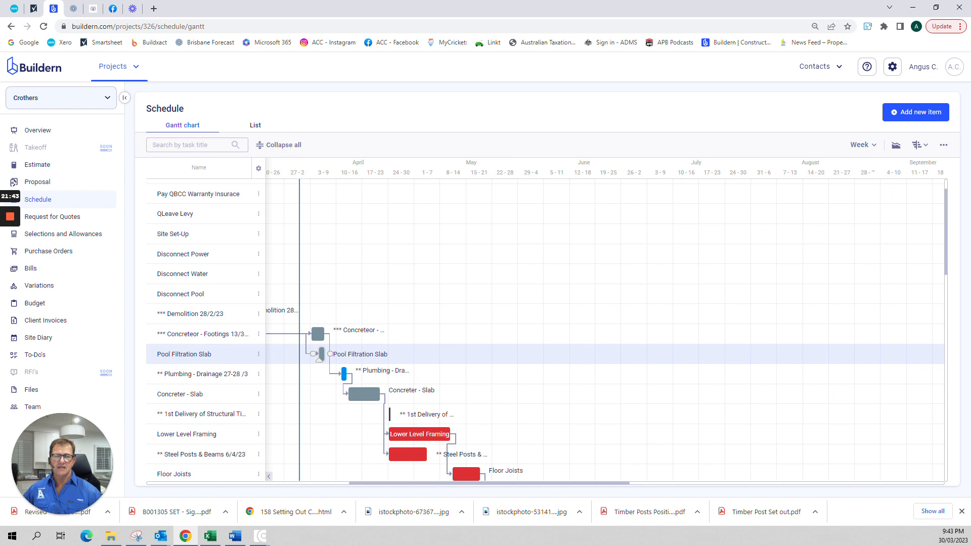
click(877, 146)
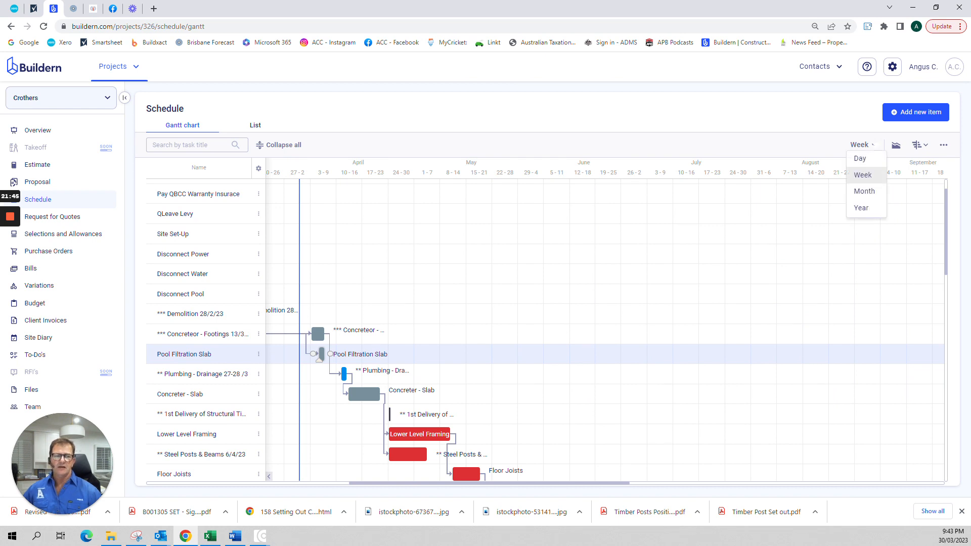
click(866, 192)
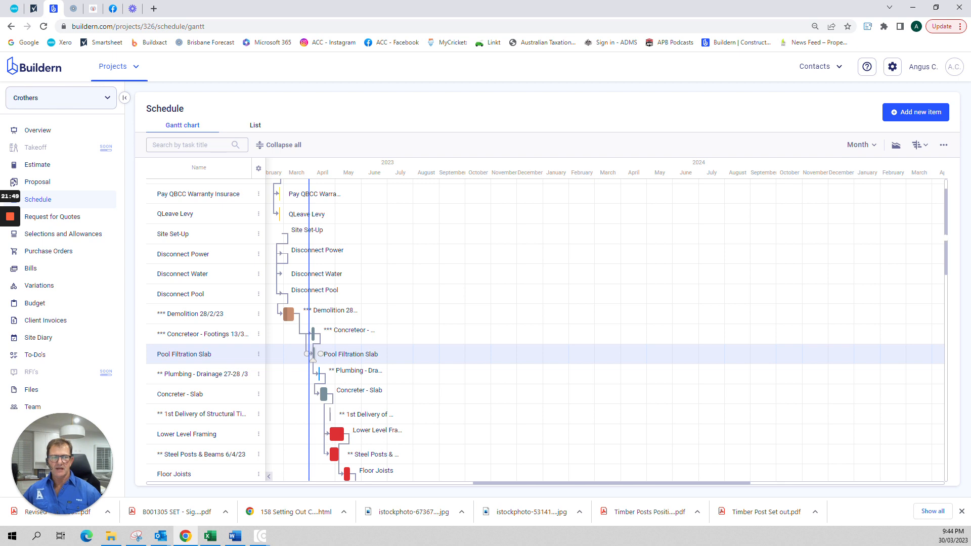
click(875, 149)
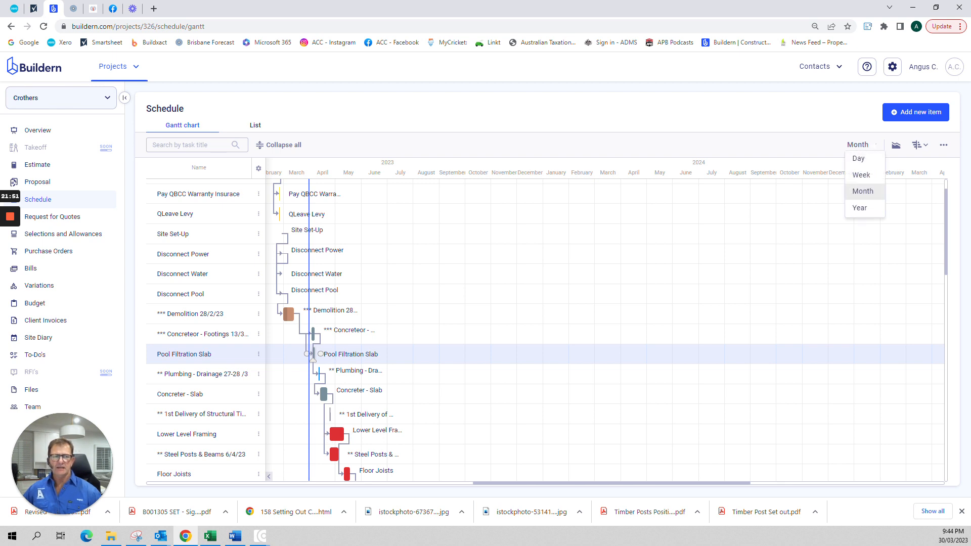
click(872, 161)
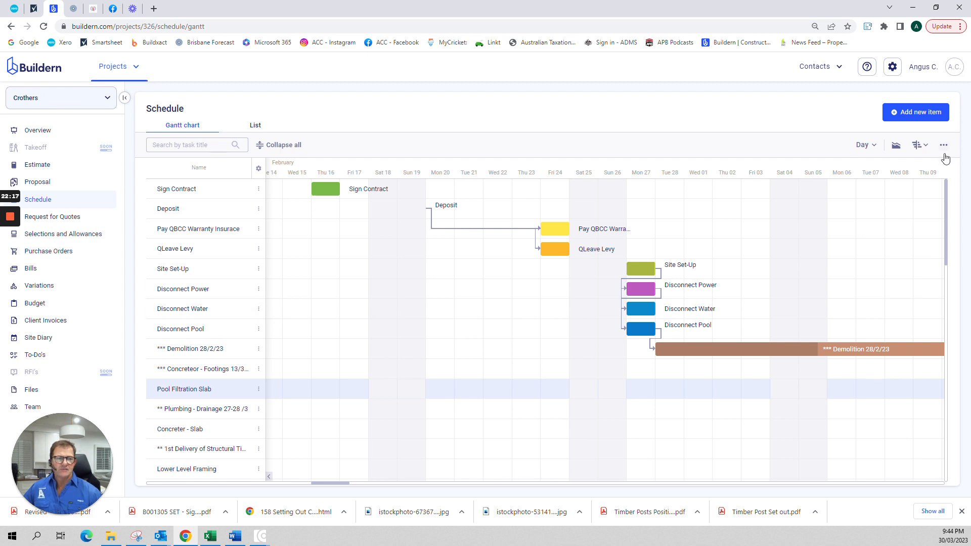
Step: Open the form for a new schedule item and examine its assignee list and colour palette
click(918, 114)
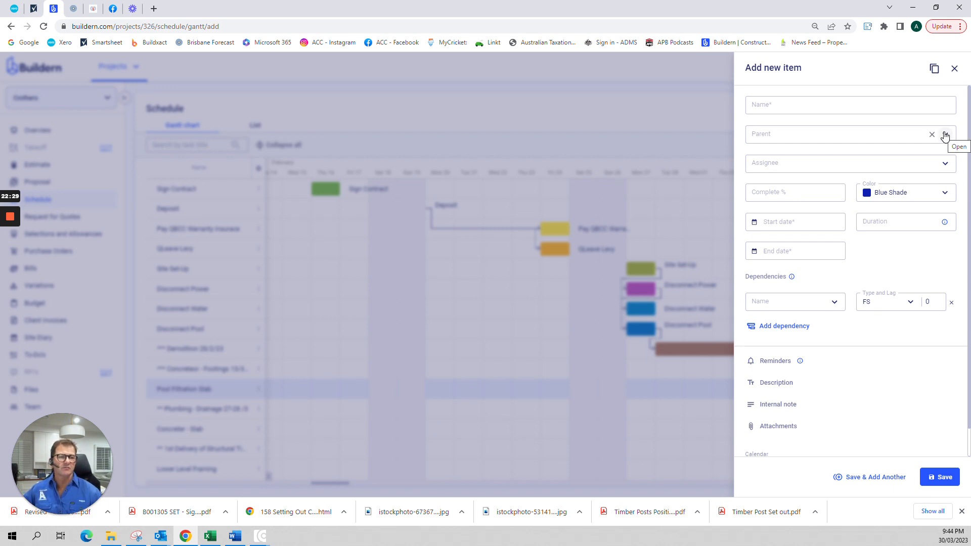
click(945, 163)
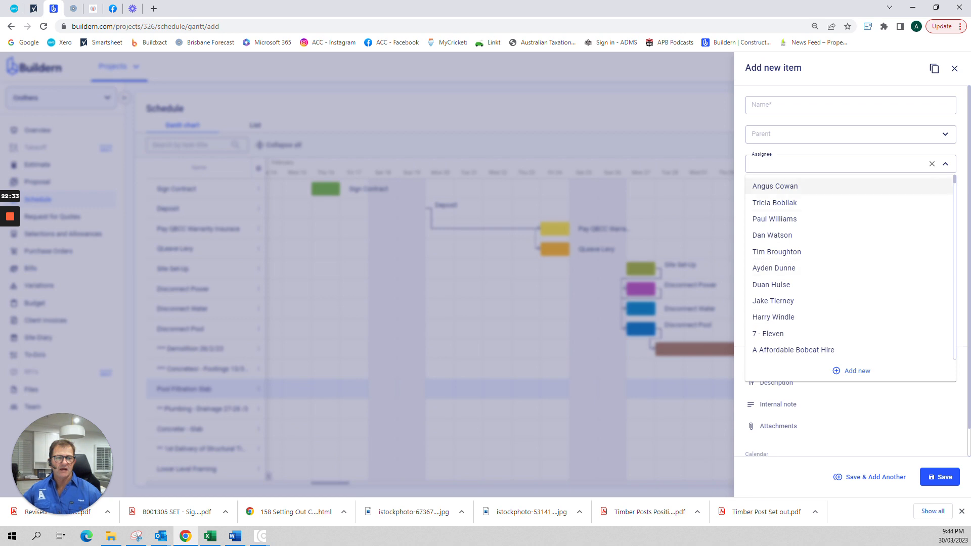
click(945, 163)
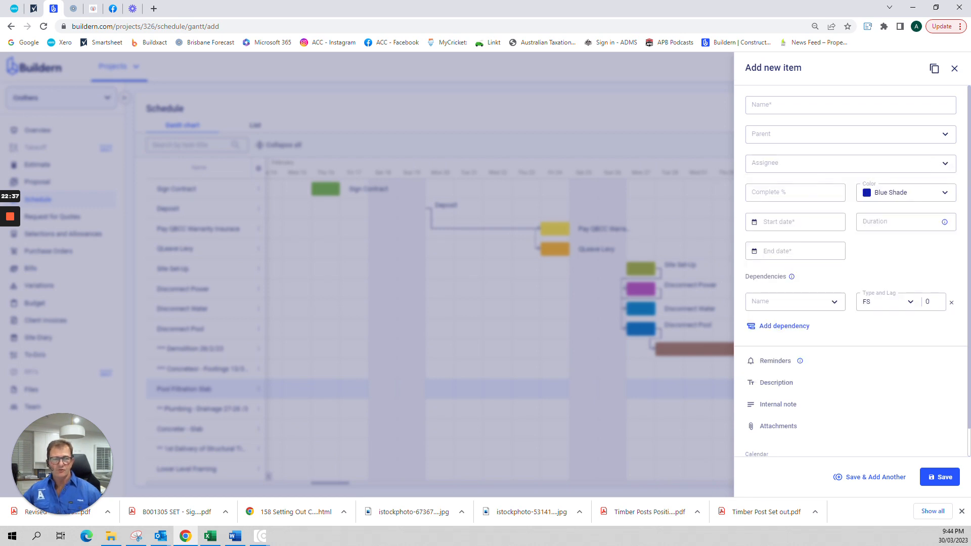
click(945, 193)
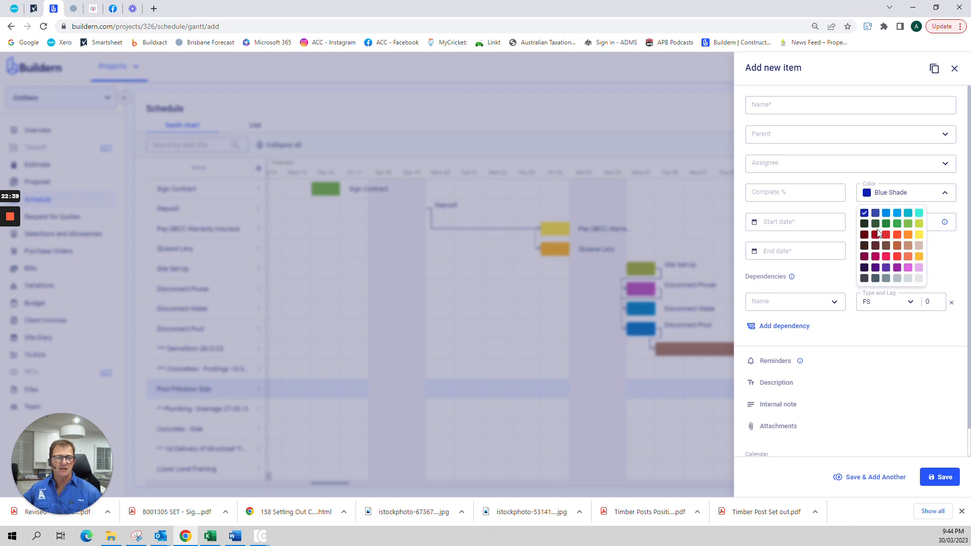
click(945, 193)
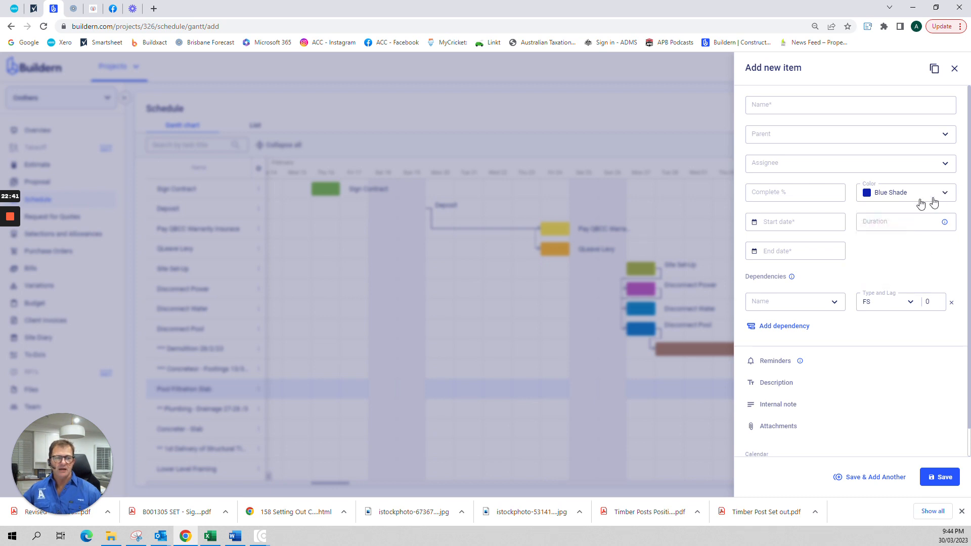
Step: Examine the new item's completion, duration and dependency fields, and close the form without saving
click(789, 193)
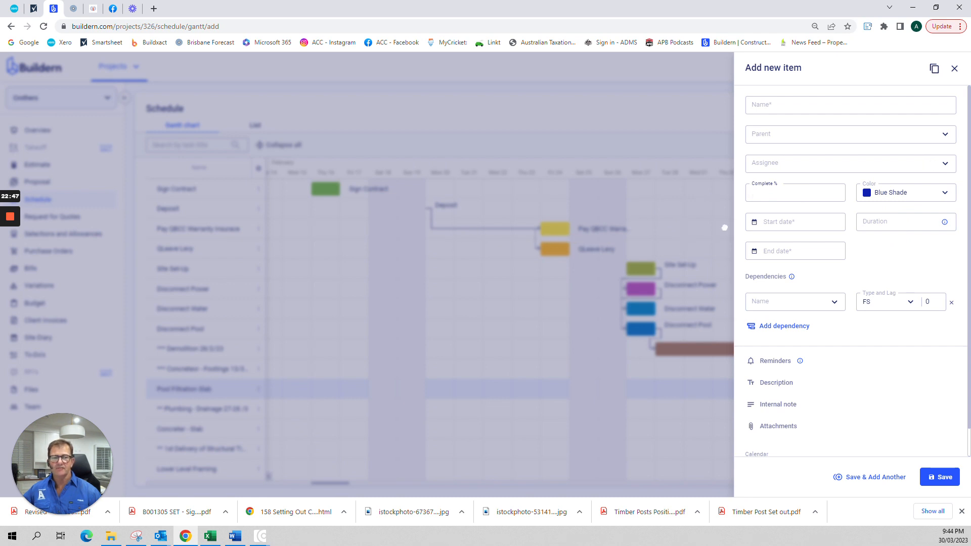
click(896, 223)
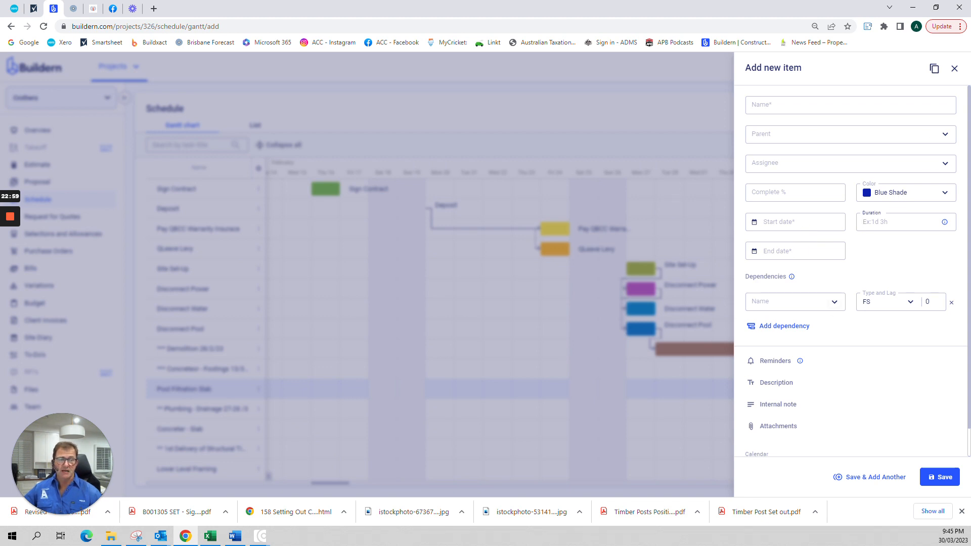
click(834, 302)
drag(842, 126, 843, 289)
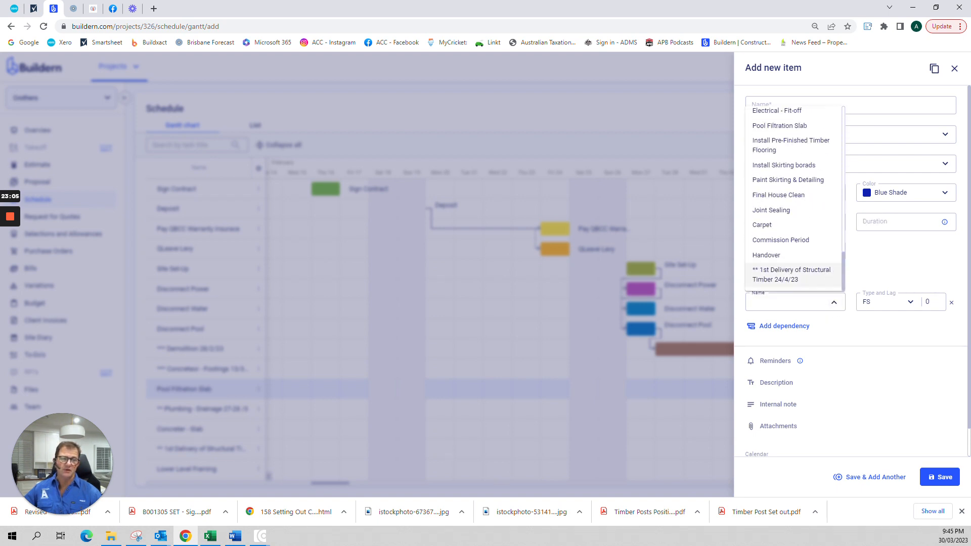
click(828, 275)
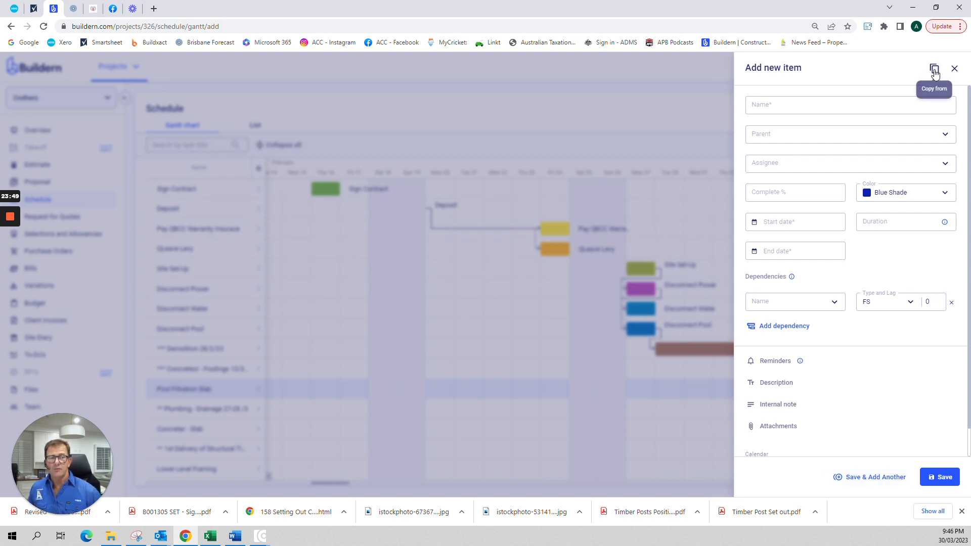
click(955, 70)
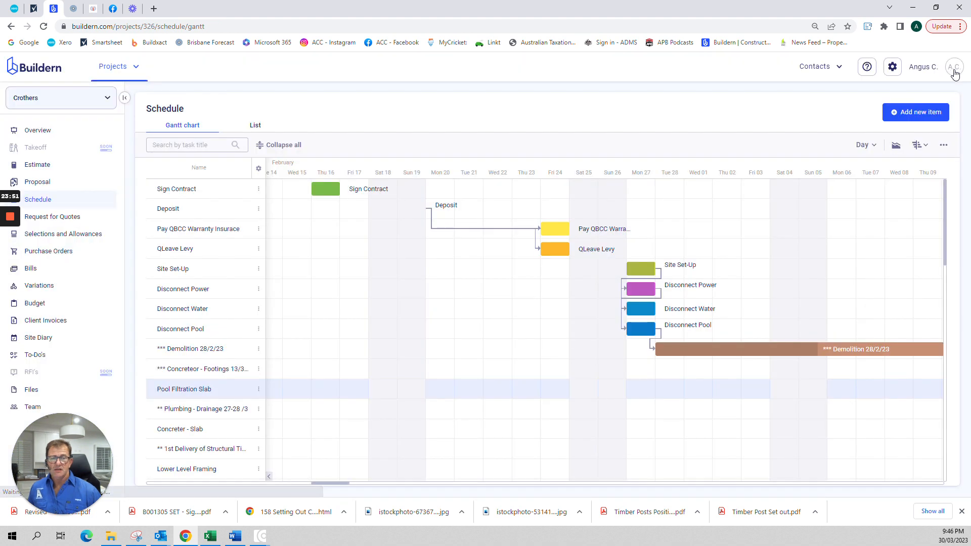
Step: Locate the Air Conditioning Rough-in task on the Gantt chart and follow the task sequence on to Waterproofer and Cabinetmaker
scroll(691, 354, down, 1)
scroll(207, 354, down, 8)
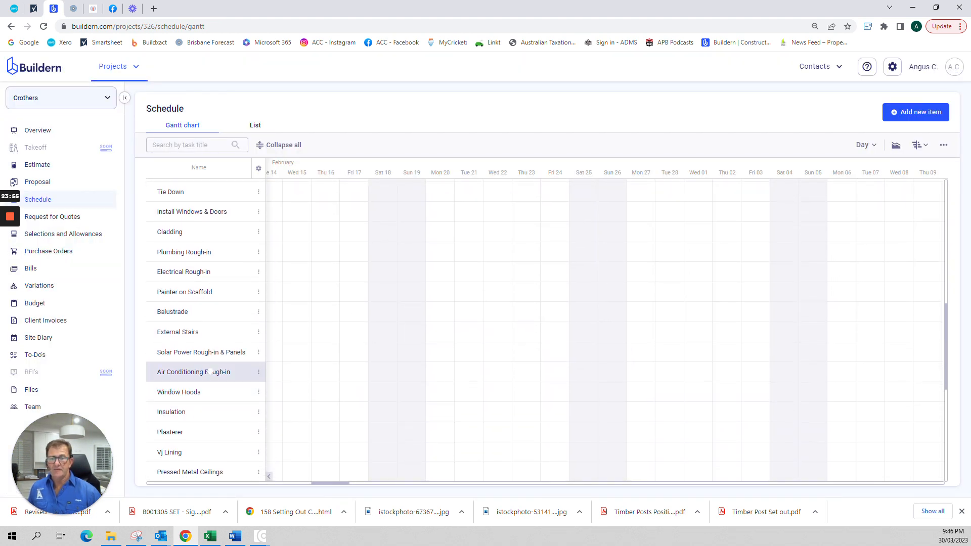
click(207, 372)
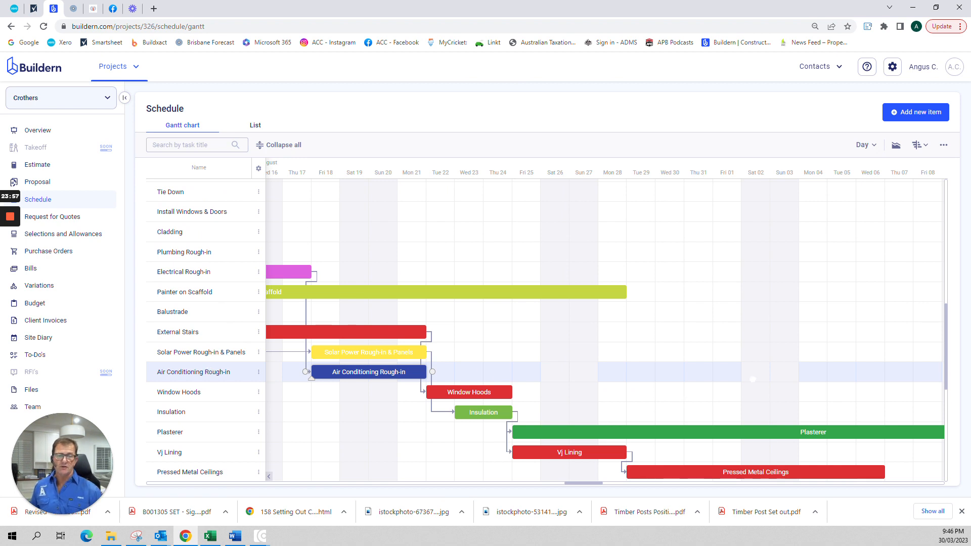
scroll(753, 379, down, 2)
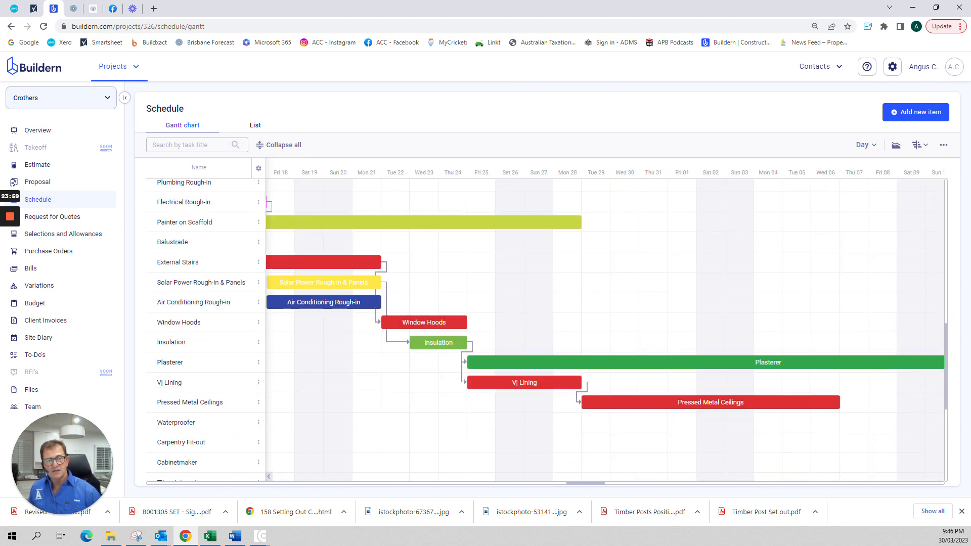
drag(640, 251, 617, 288)
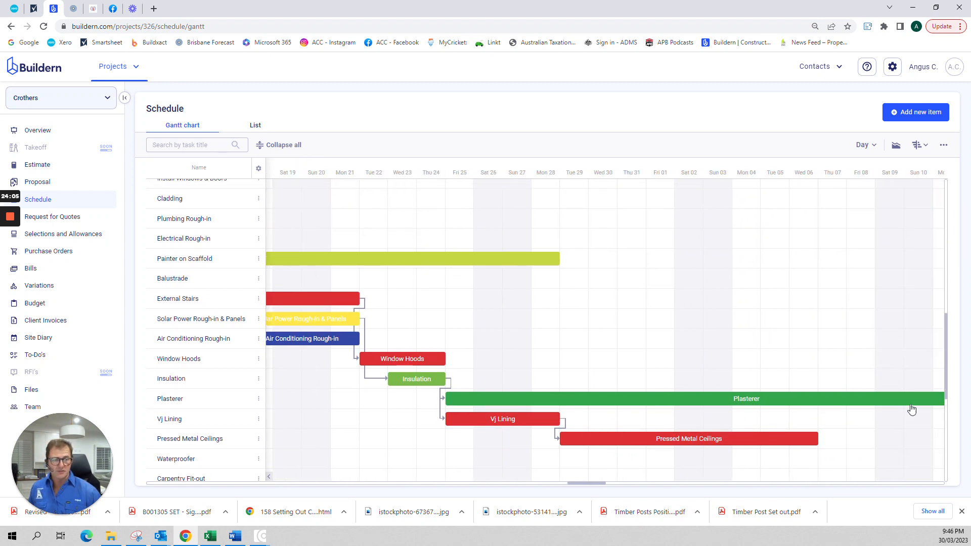
drag(790, 331, 652, 208)
drag(855, 349, 322, 242)
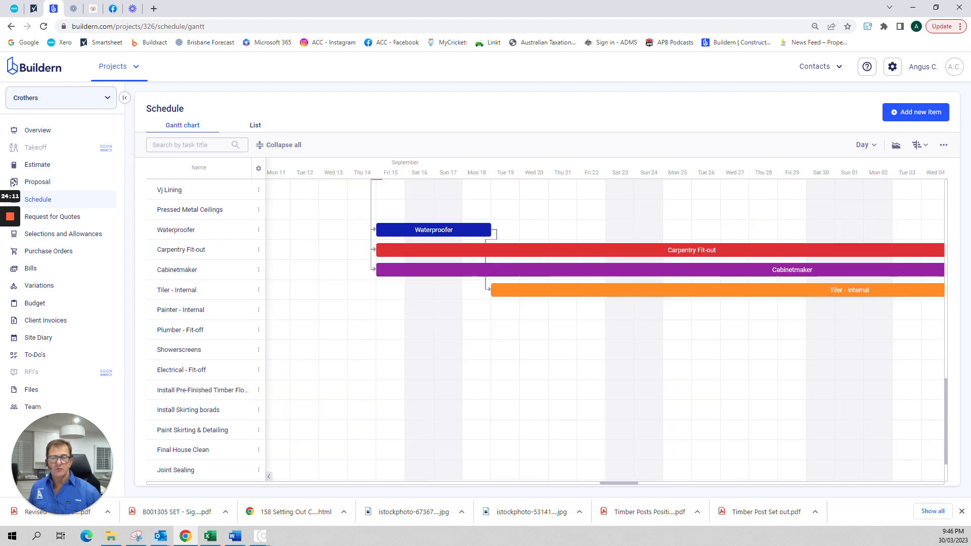
Step: Locate the Paint Skirting & Detailing task on the Gantt chart and open its name for editing
click(199, 430)
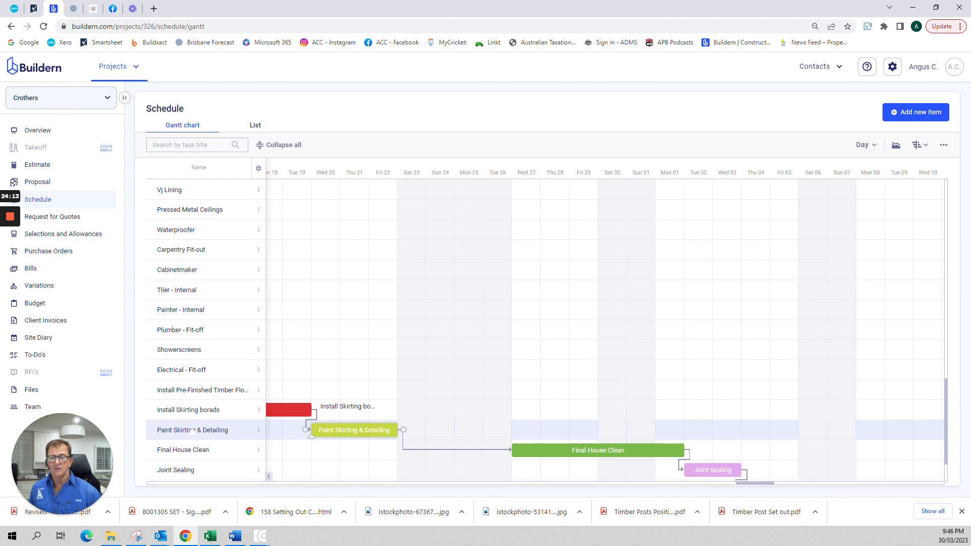
double_click(220, 431)
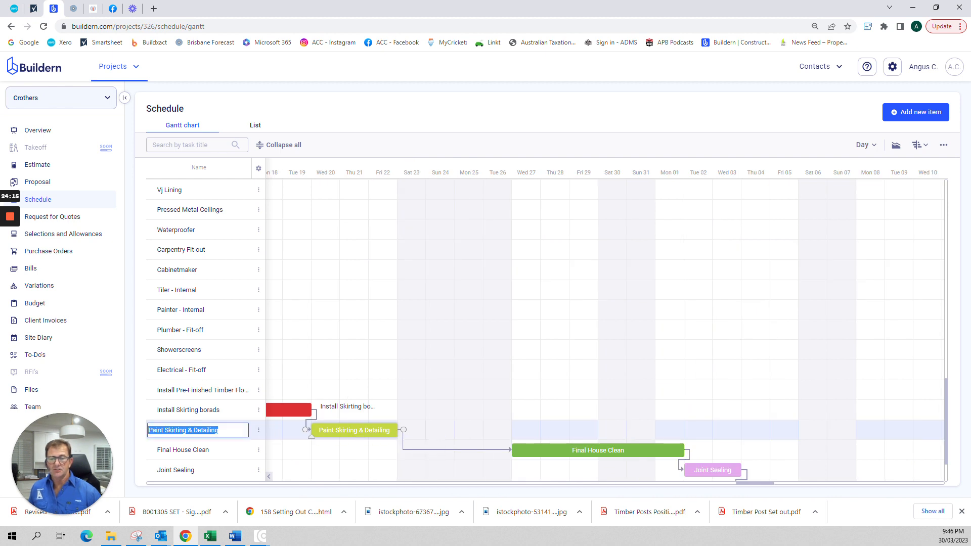
click(323, 460)
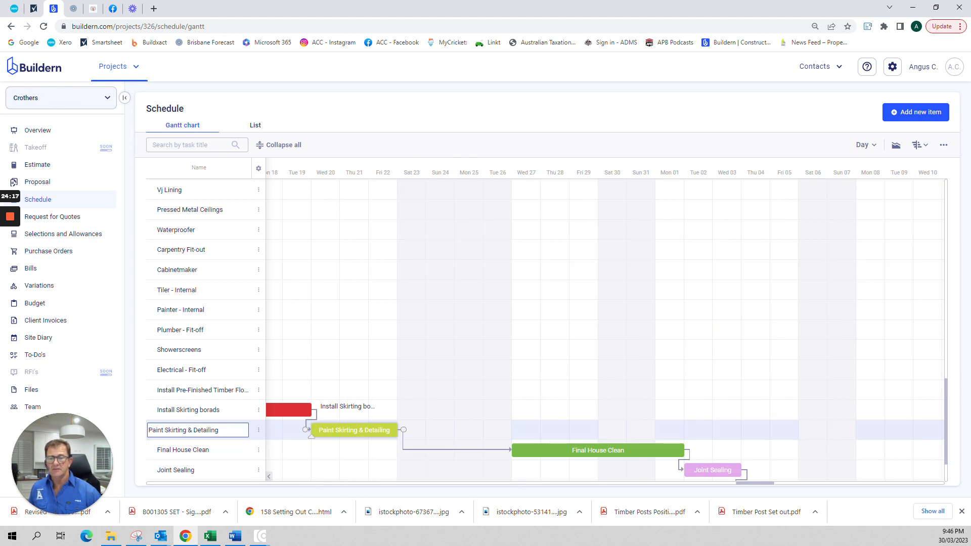
Step: Show the ID, Start Date, Duration, End Date and Completed columns in the Gantt chart's task table
click(258, 169)
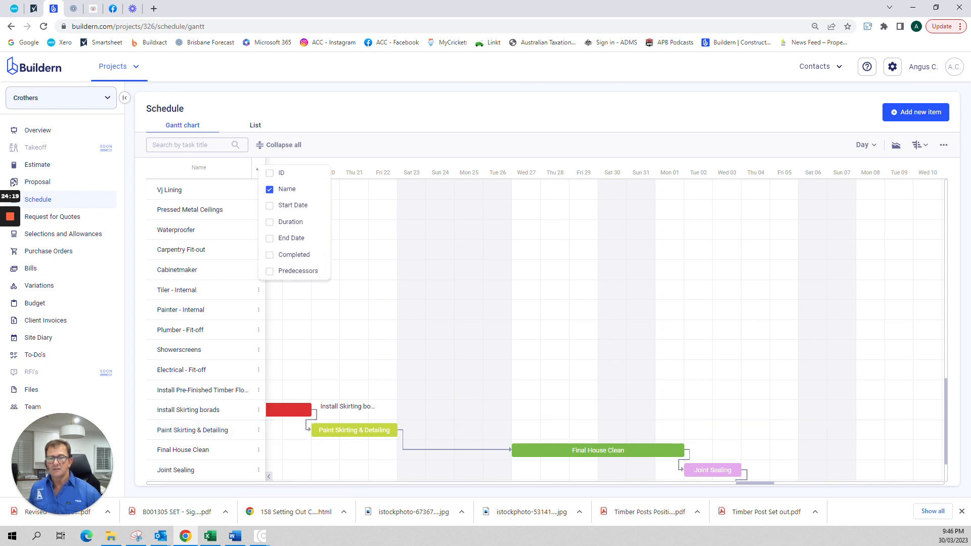
click(269, 173)
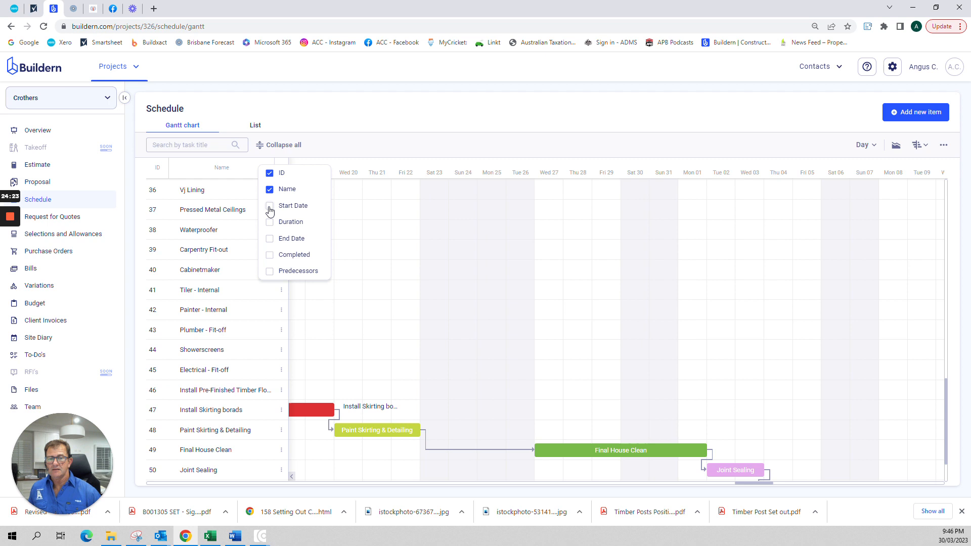
click(270, 206)
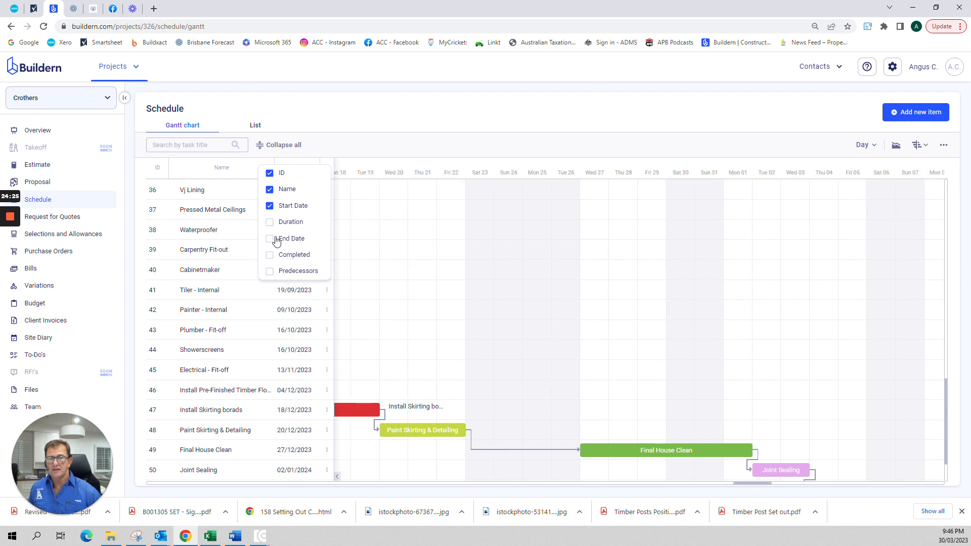
click(270, 223)
click(269, 239)
click(269, 255)
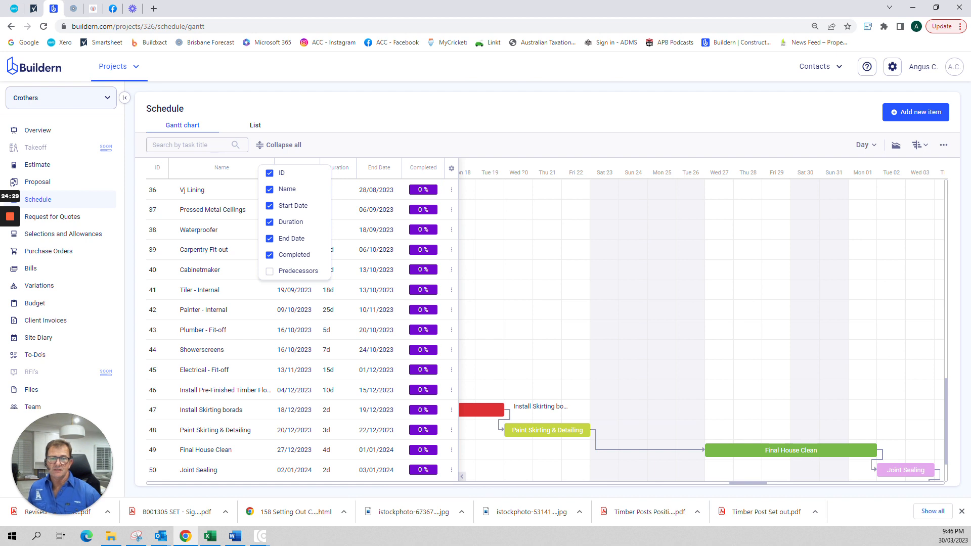
click(374, 268)
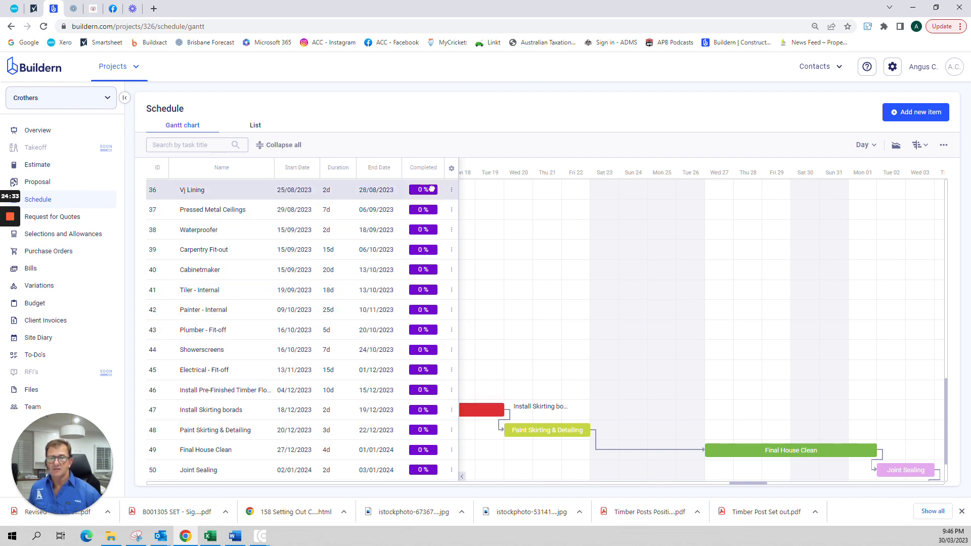
Step: Hide the End Date, Duration, Start Date and ID columns, keeping only Name and Completed in the task table
click(451, 172)
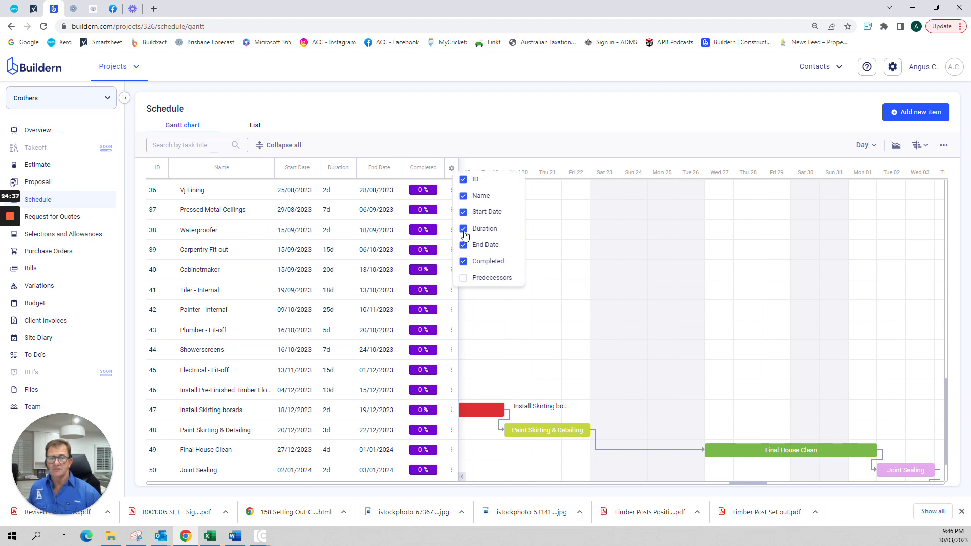
click(463, 245)
click(463, 228)
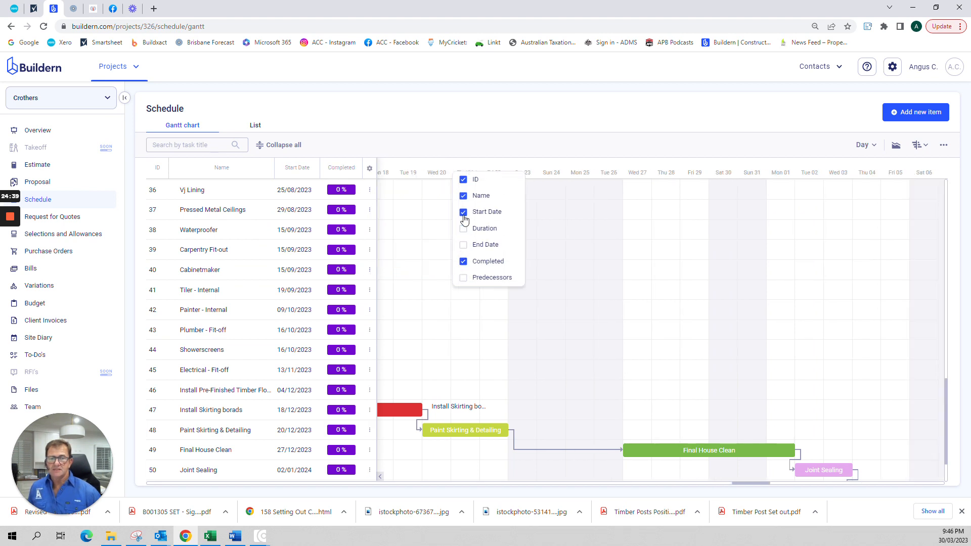
click(464, 214)
click(464, 180)
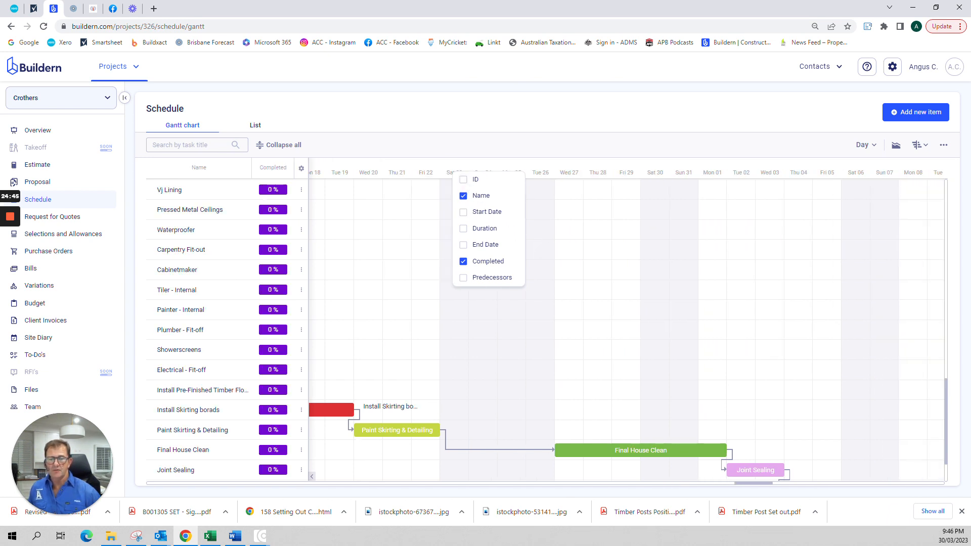
click(372, 438)
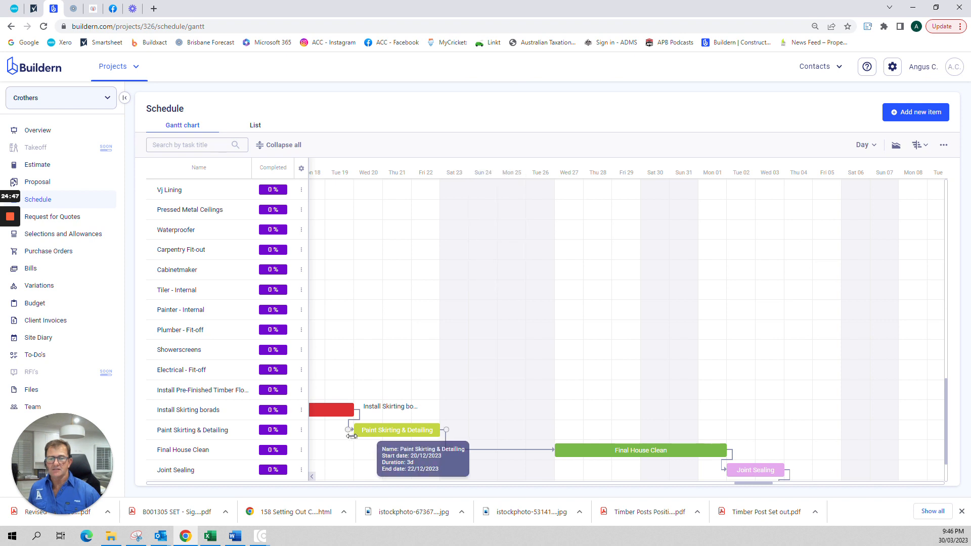
Step: Try setting the Paint Skirting & Detailing task's progress to 70% on its Gantt bar and restore it to 0%
drag(355, 438, 414, 437)
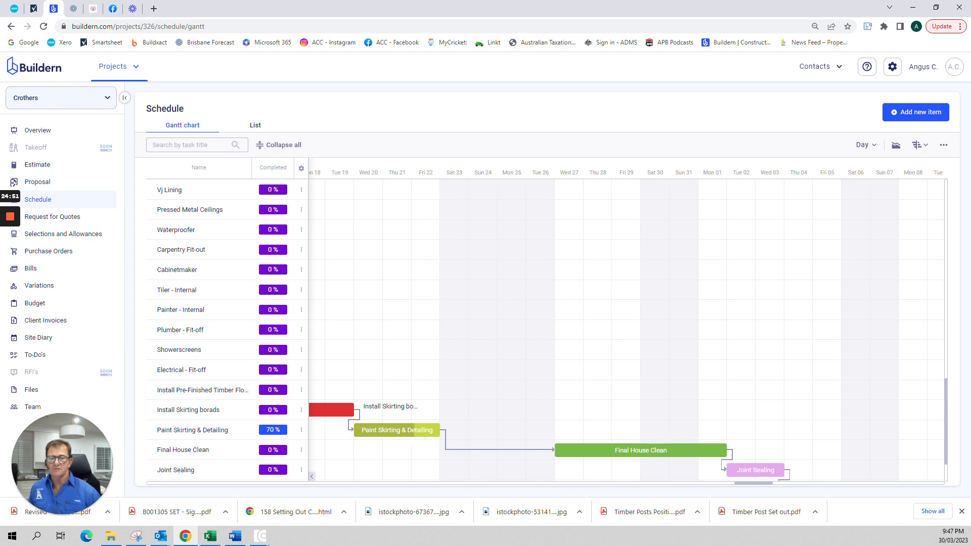
drag(414, 437, 351, 434)
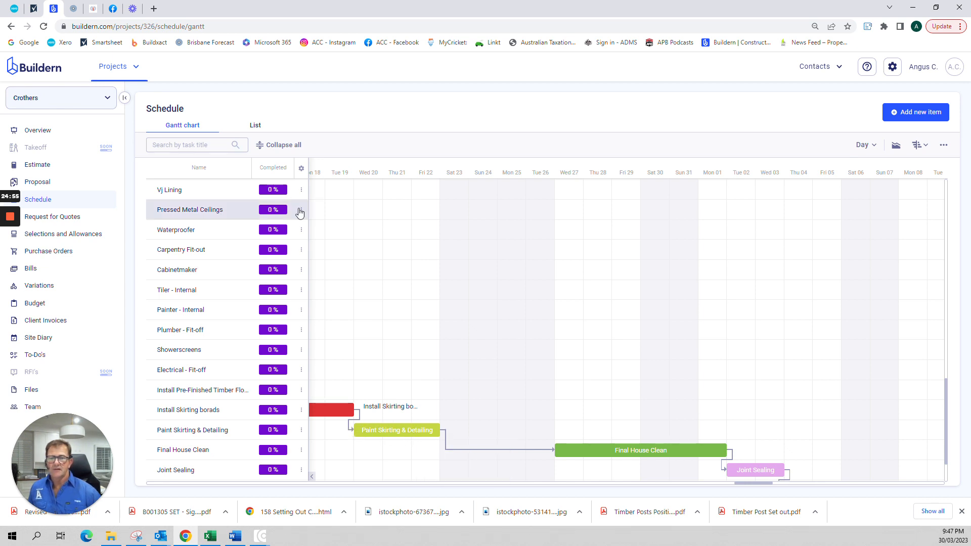
Step: View the Gantt chart with the task table and project sidebar collapsed, and restore both
click(313, 478)
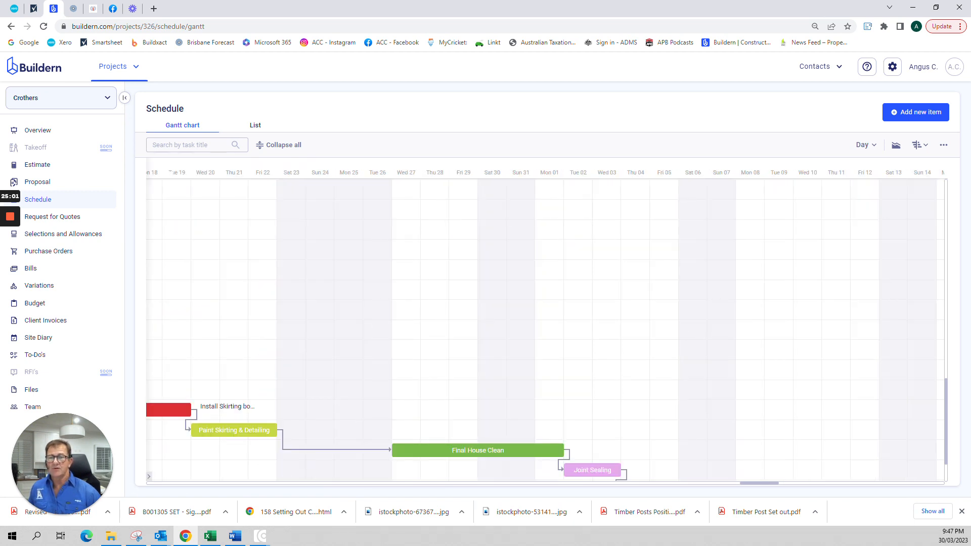
click(125, 98)
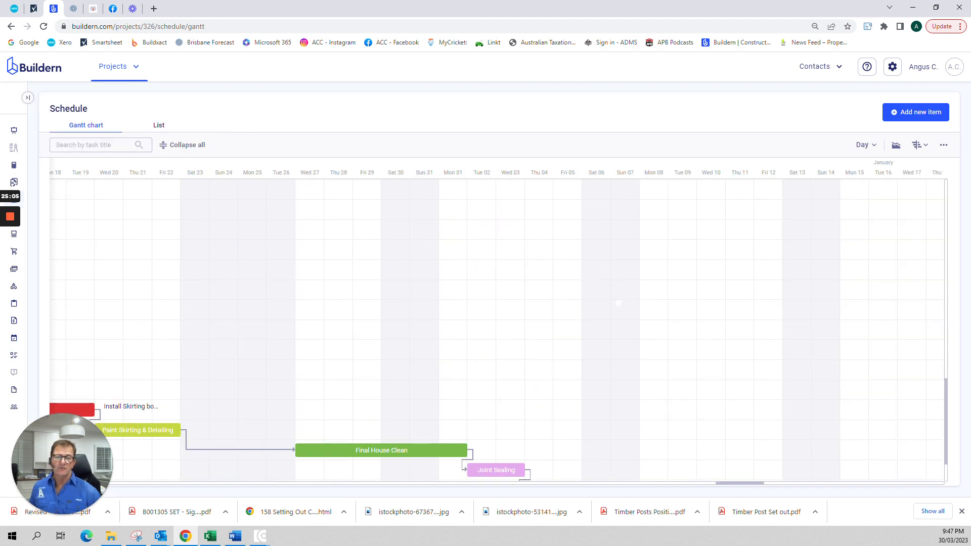
click(28, 98)
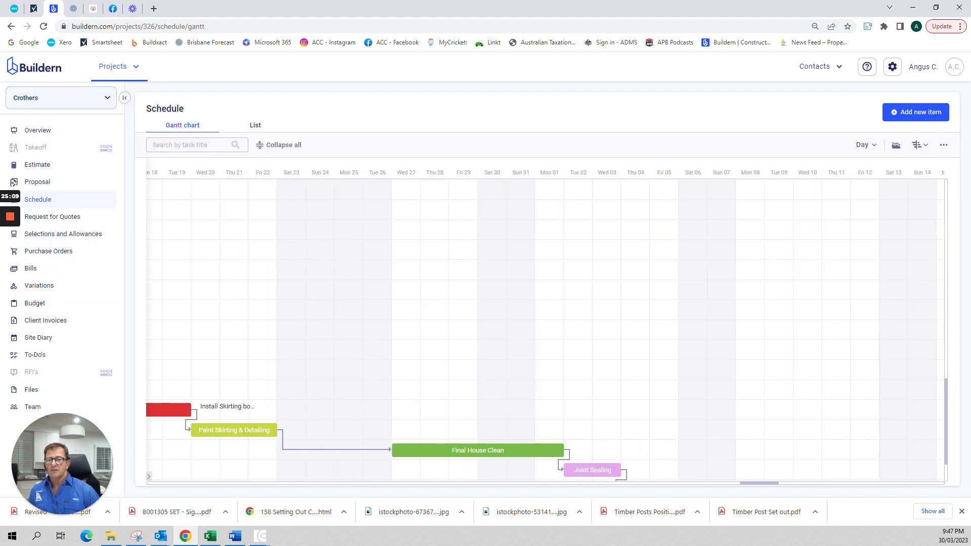
click(149, 477)
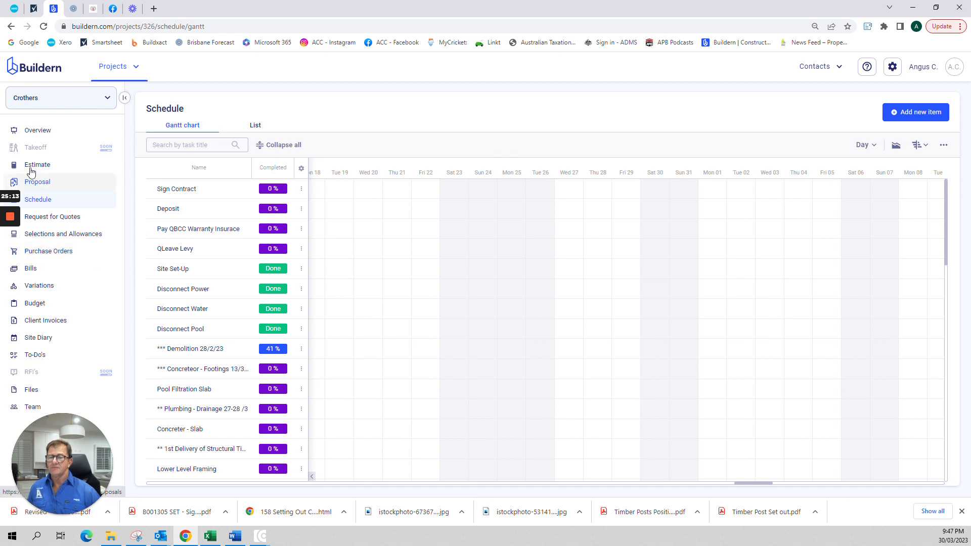
Step: View the schedule as a list and return to the Gantt chart
click(257, 127)
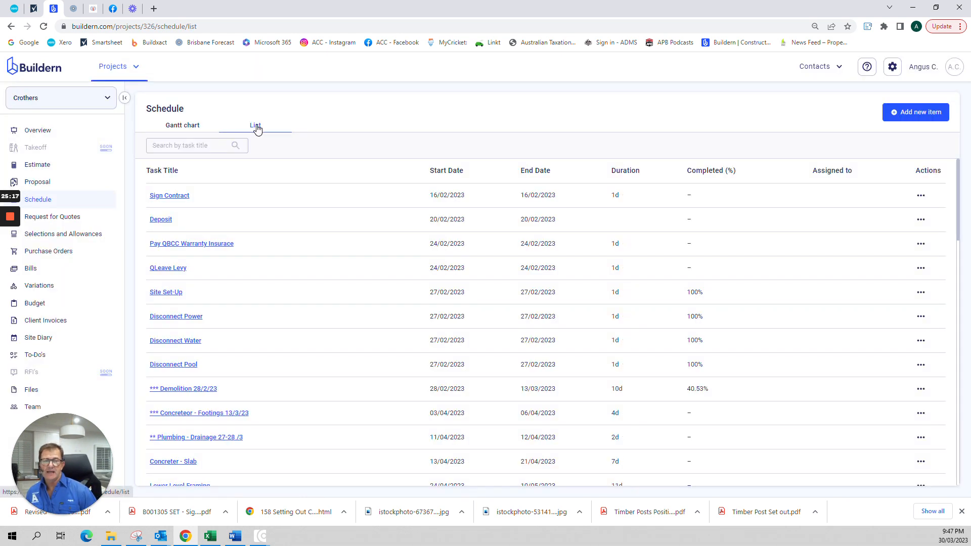
click(183, 130)
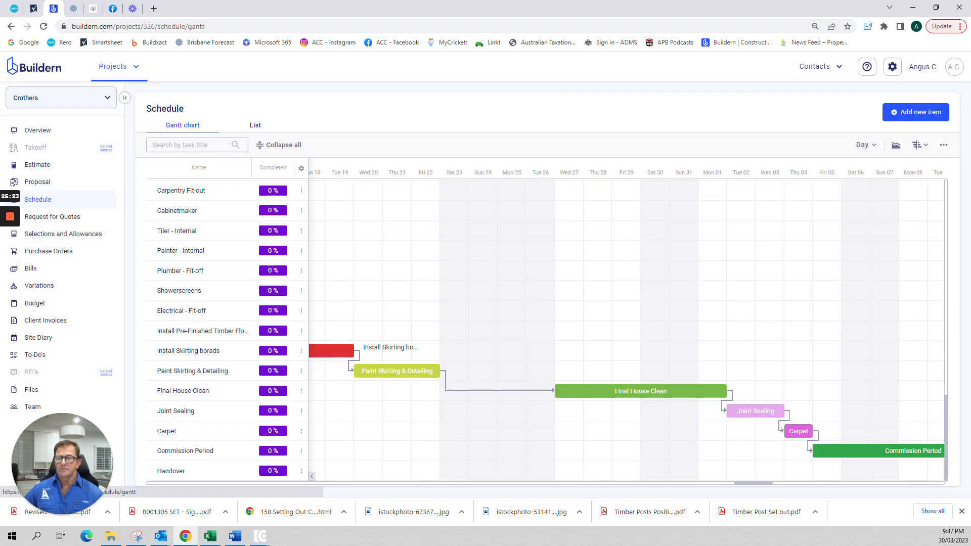
Step: Open the External Stairs Hardware request for quote for editing and review its description
click(68, 217)
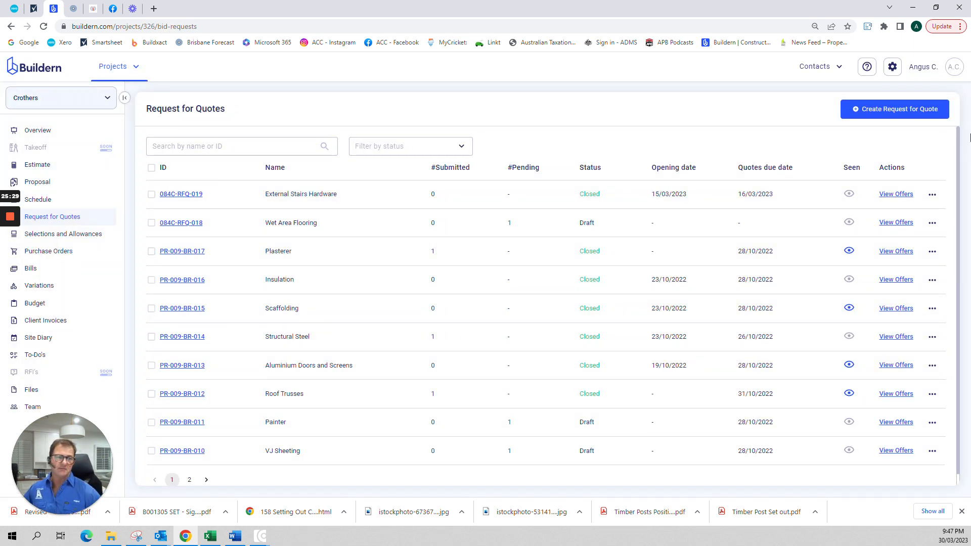
click(175, 195)
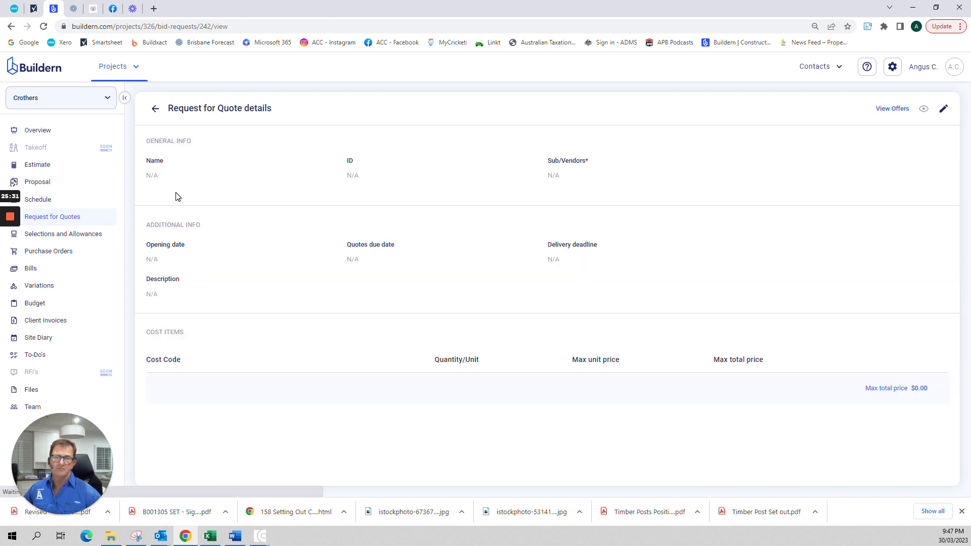
click(944, 109)
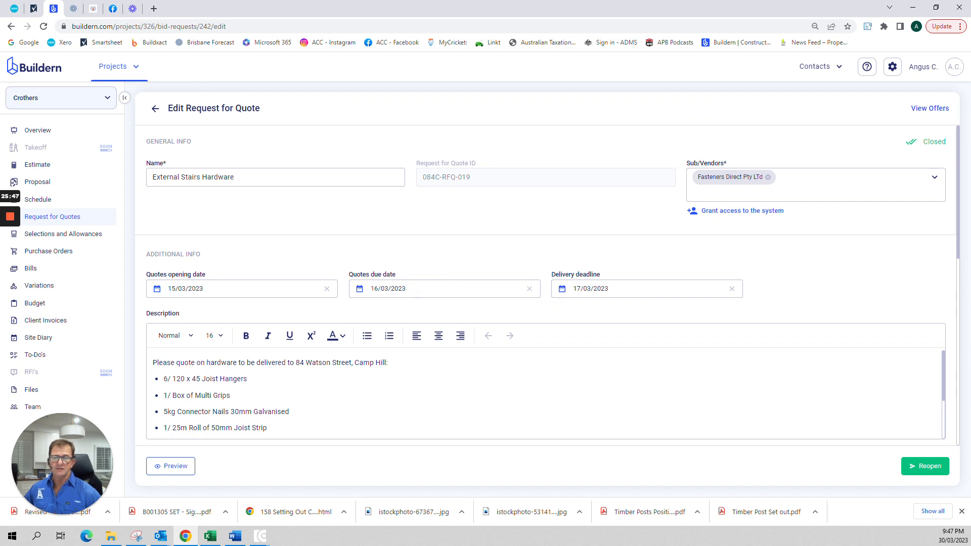
scroll(304, 394, down, 3)
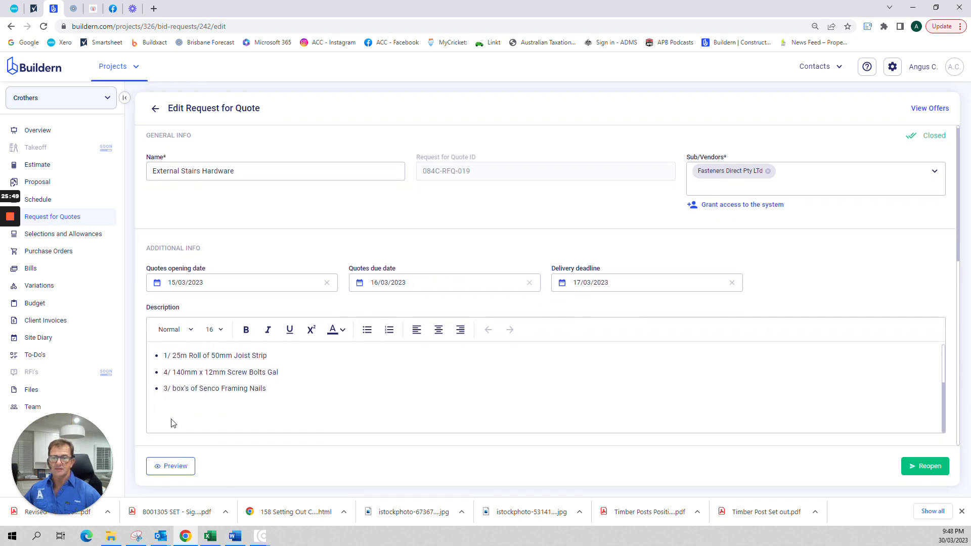
Step: Review the web preview of the External Stairs Hardware request for quote and close it
click(178, 465)
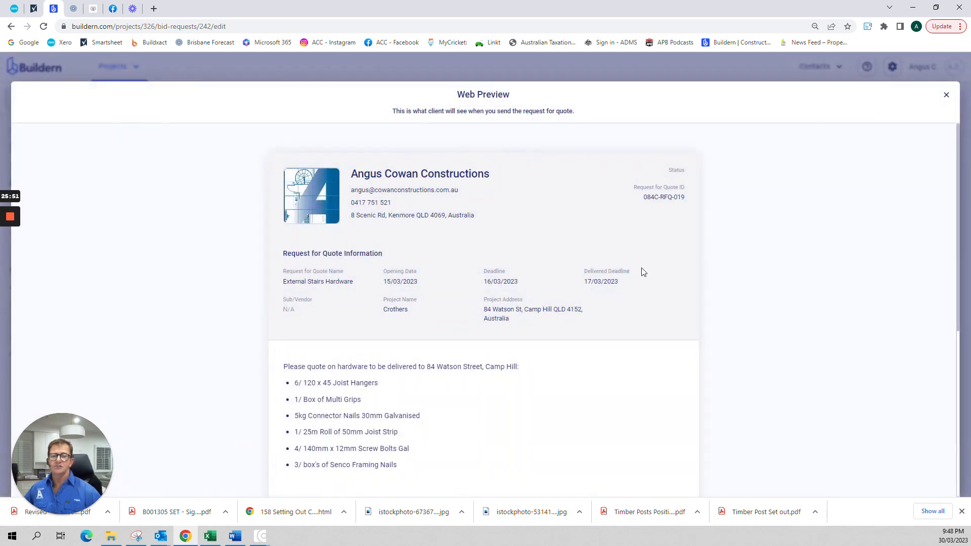
scroll(790, 287, down, 5)
scroll(794, 292, up, 5)
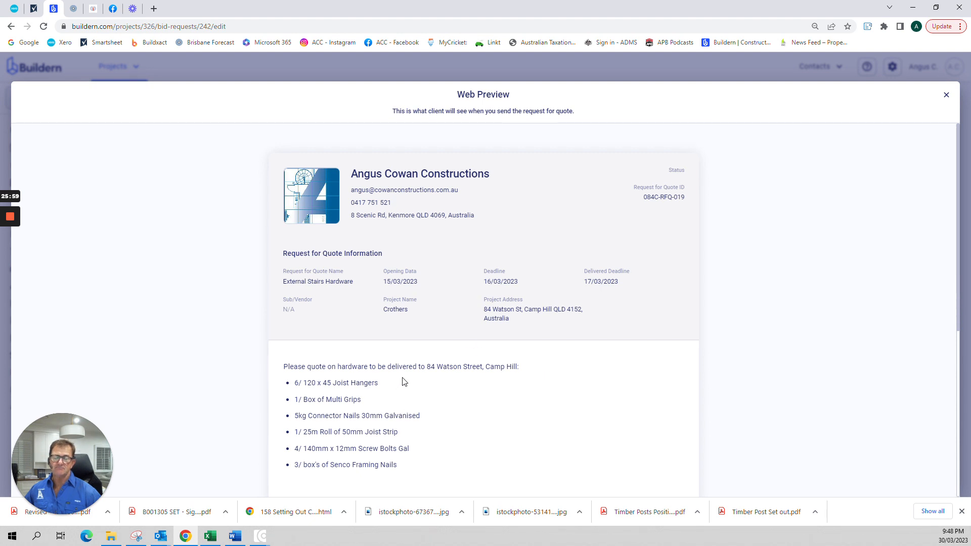
click(947, 94)
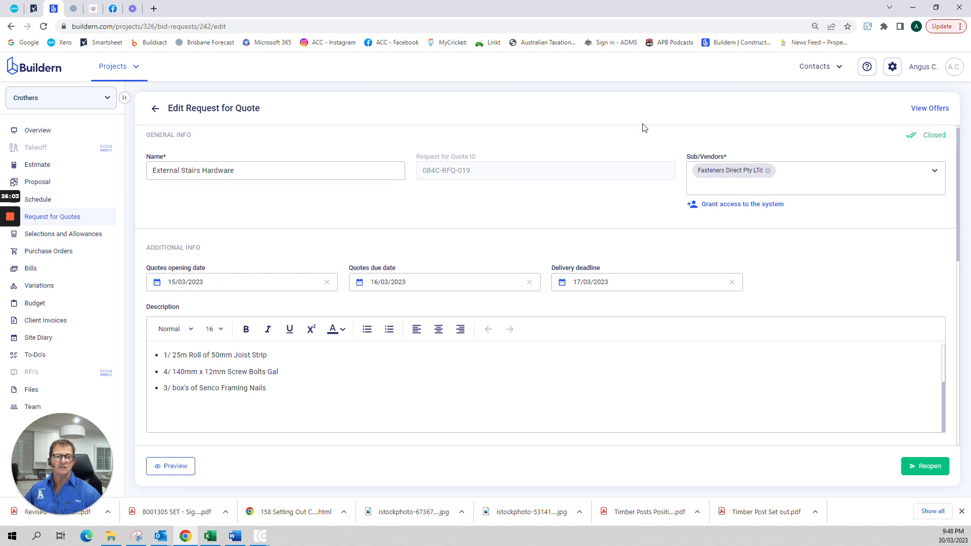
Step: View the request's offers and the manual quote form for Fasteners Direct Pty LTd, leaving the form without submitting
click(939, 108)
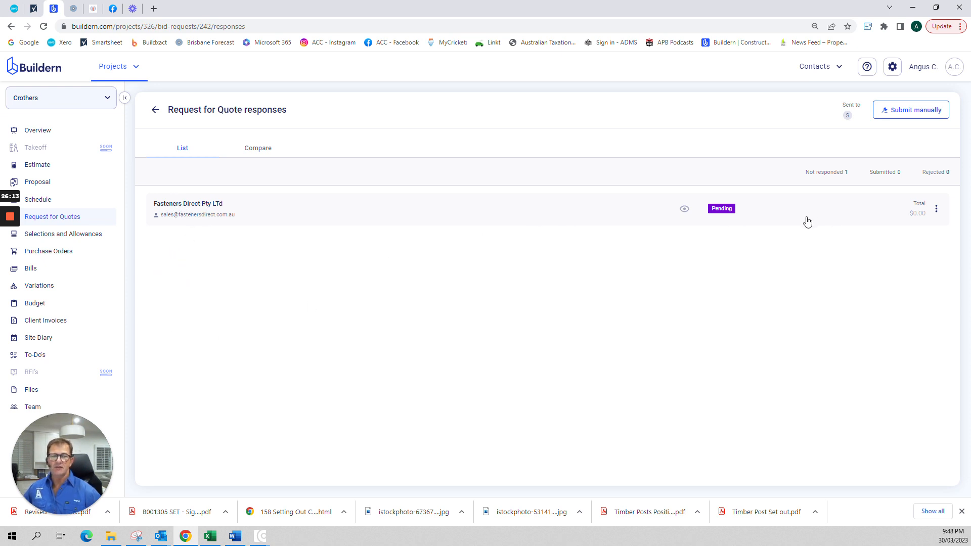
mouse_move(683, 211)
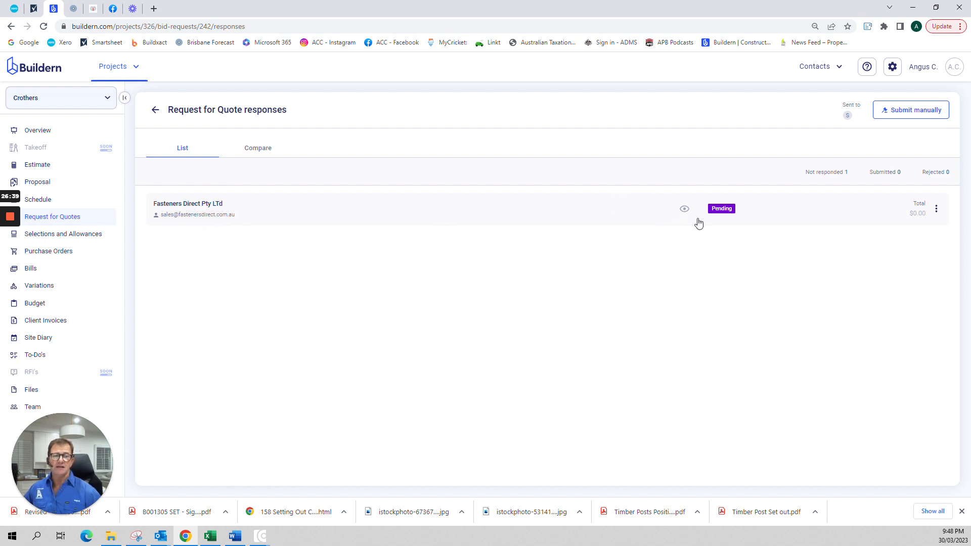
click(920, 115)
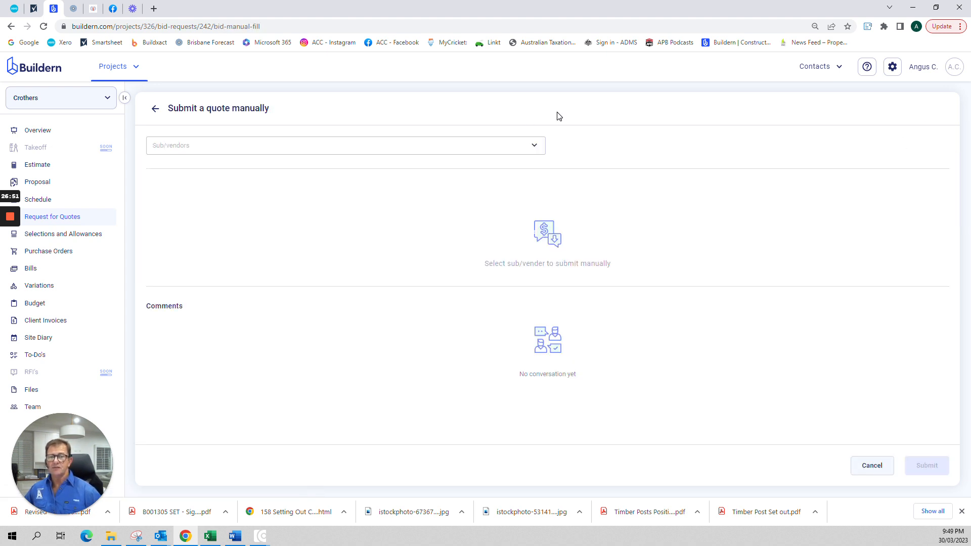
click(534, 146)
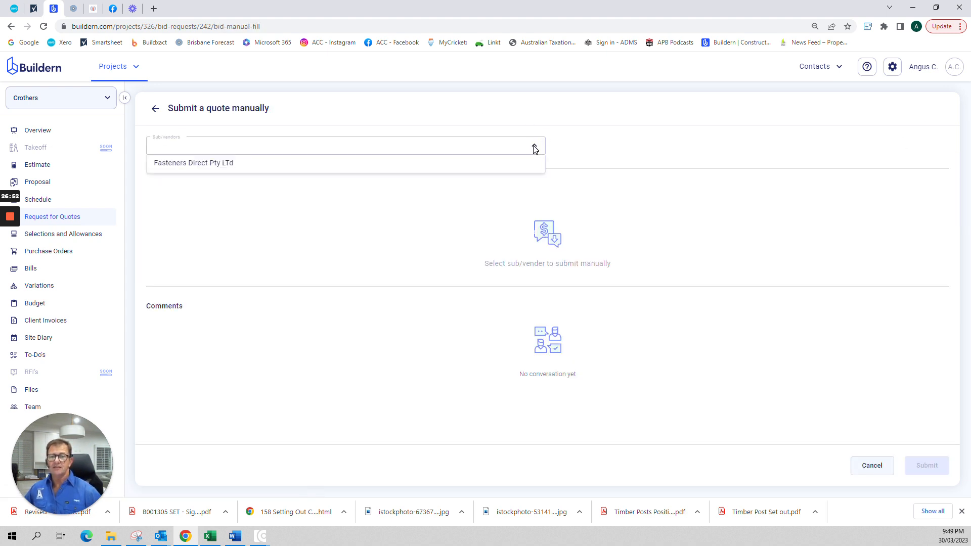
click(189, 163)
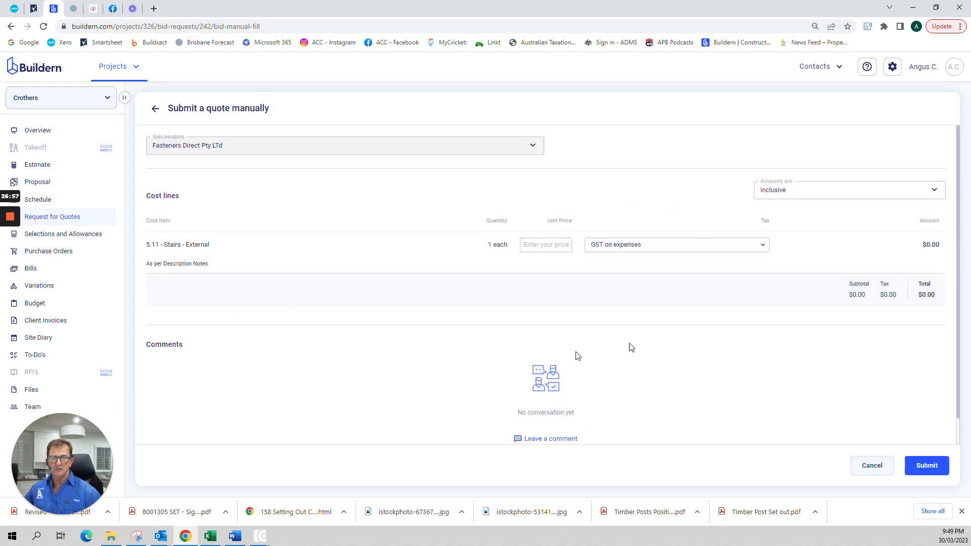
scroll(616, 369, down, 1)
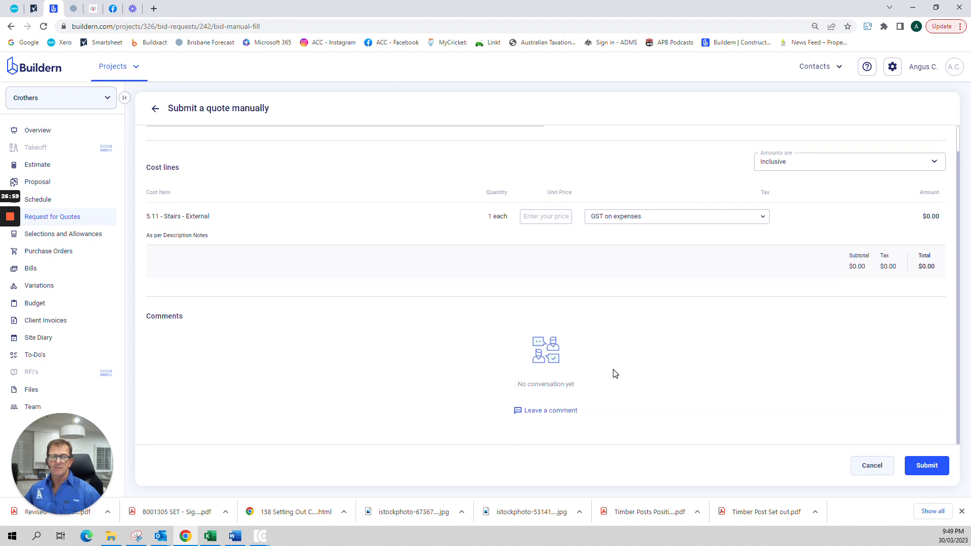
scroll(557, 324, up, 1)
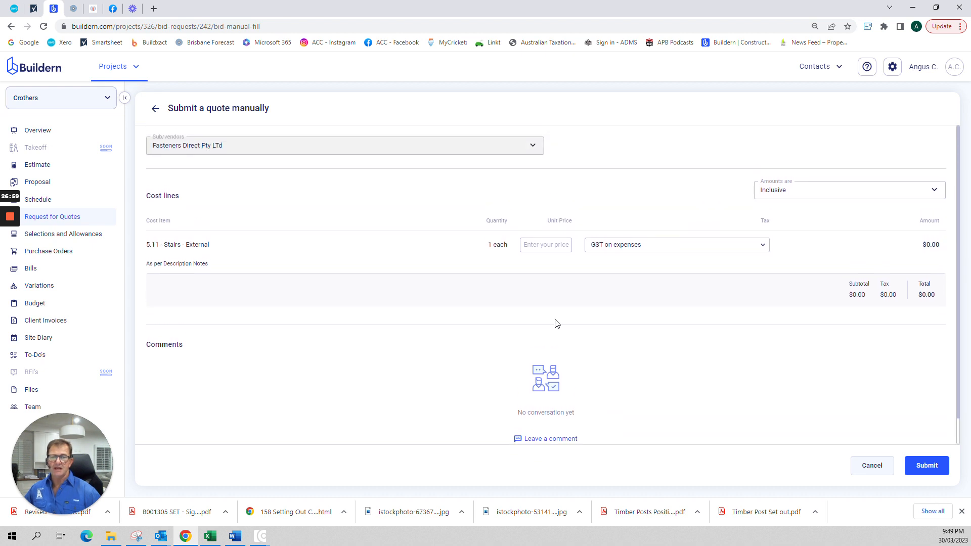
click(156, 108)
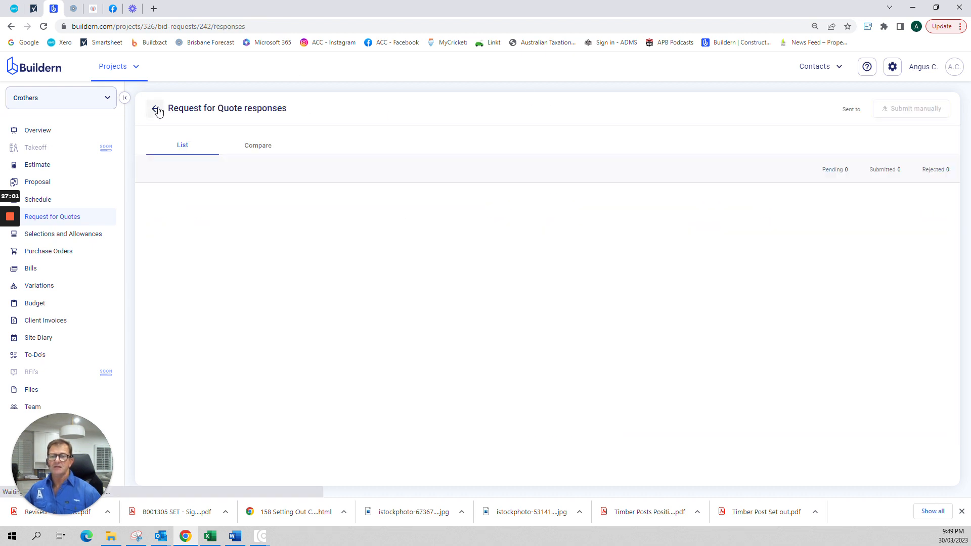
Step: Show the project's selections with all categories collapsed except Paint Colours
click(62, 236)
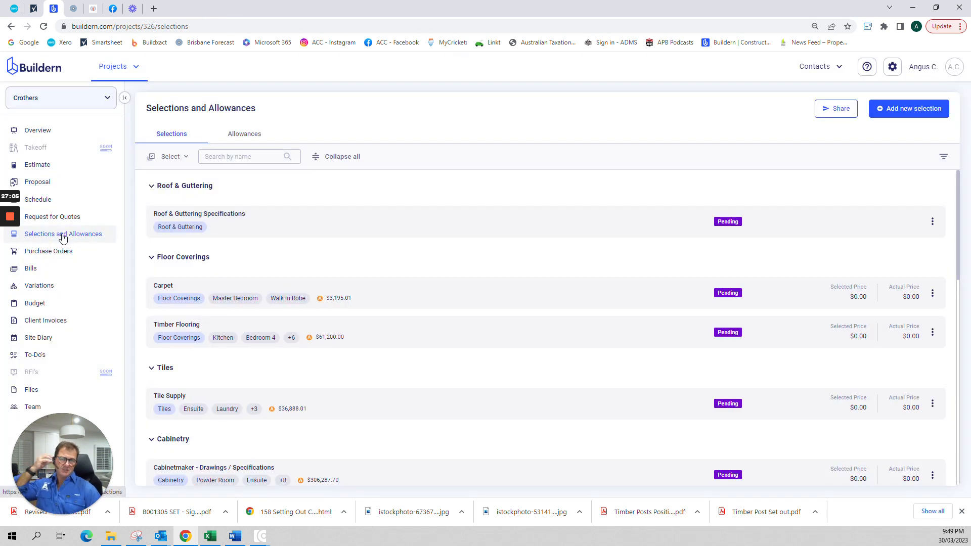
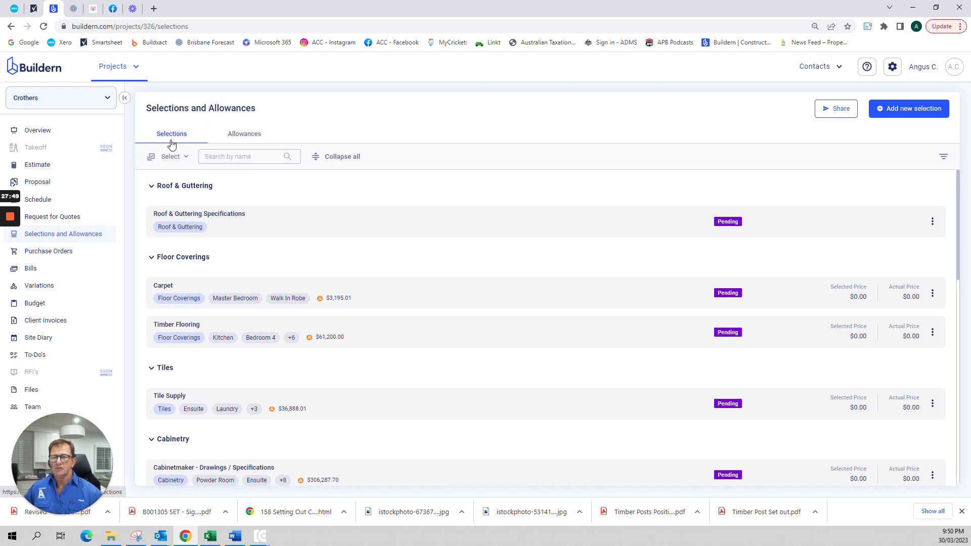
click(334, 157)
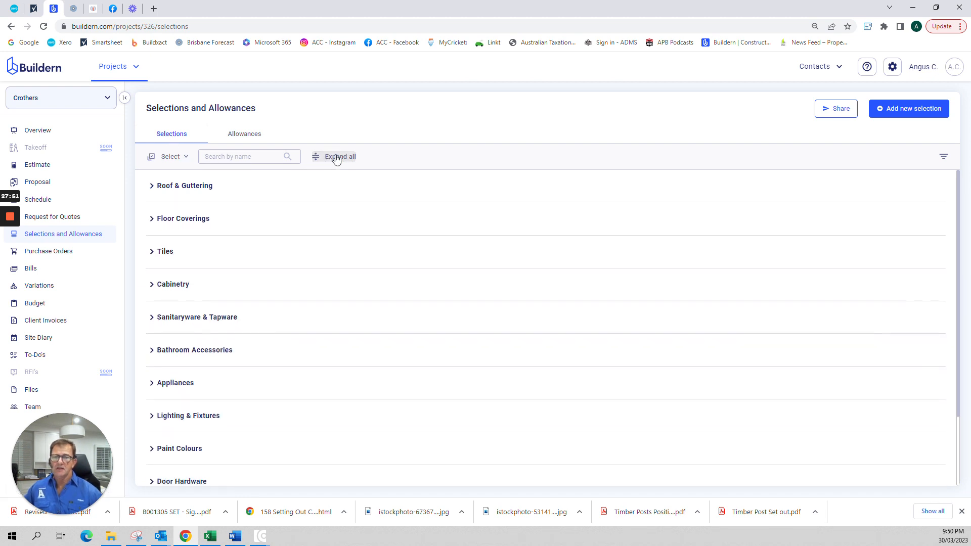
scroll(295, 338, down, 2)
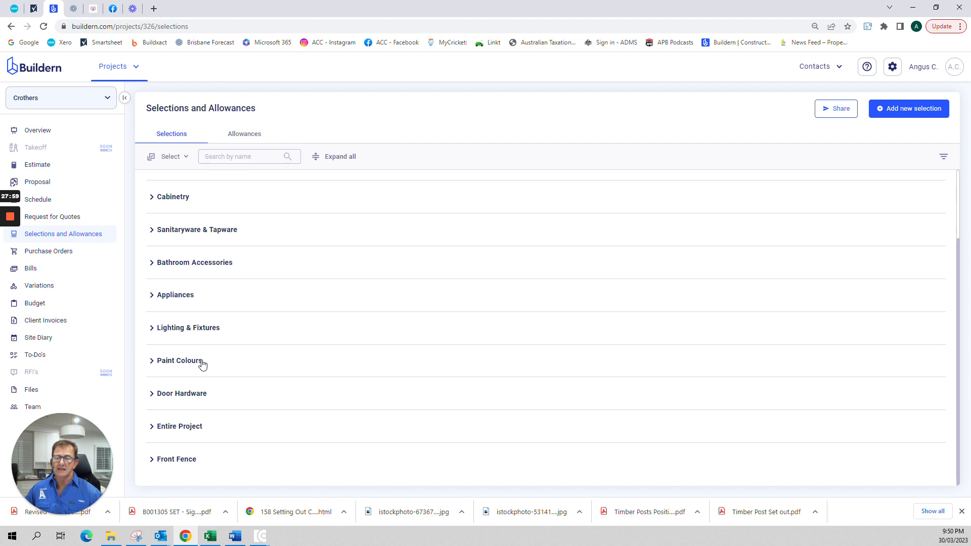
click(151, 362)
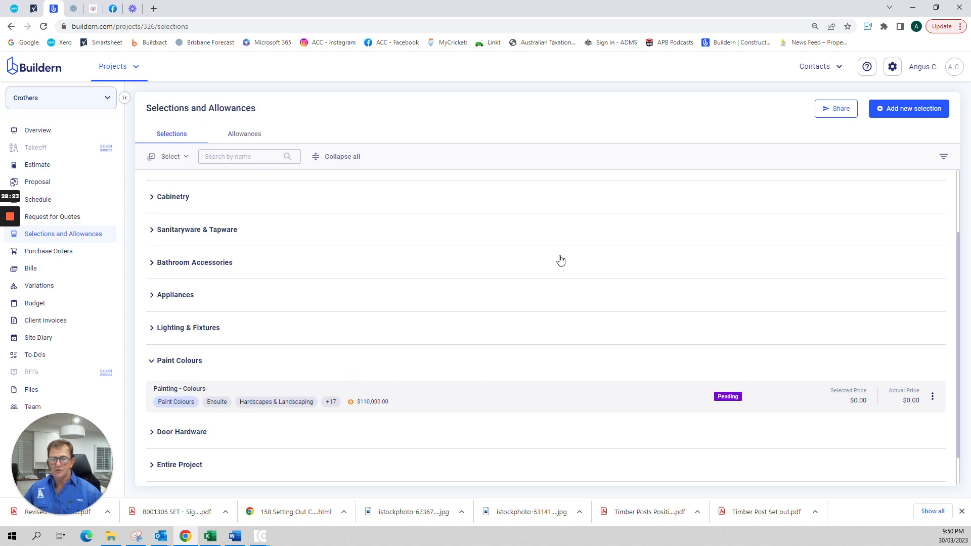
Step: Review the Painting - Colours selection's settings and options, and return to the selections list
click(192, 392)
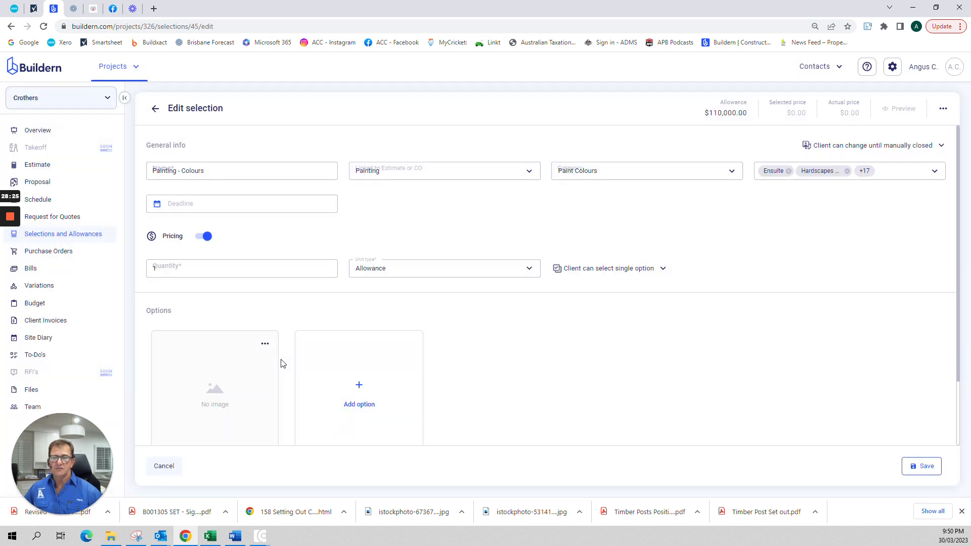
scroll(236, 390, down, 2)
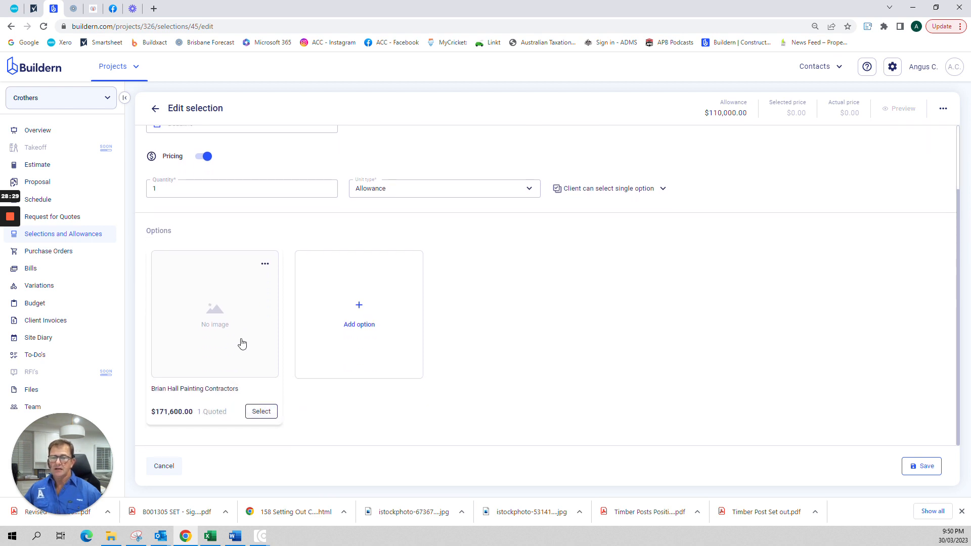
scroll(250, 349, up, 2)
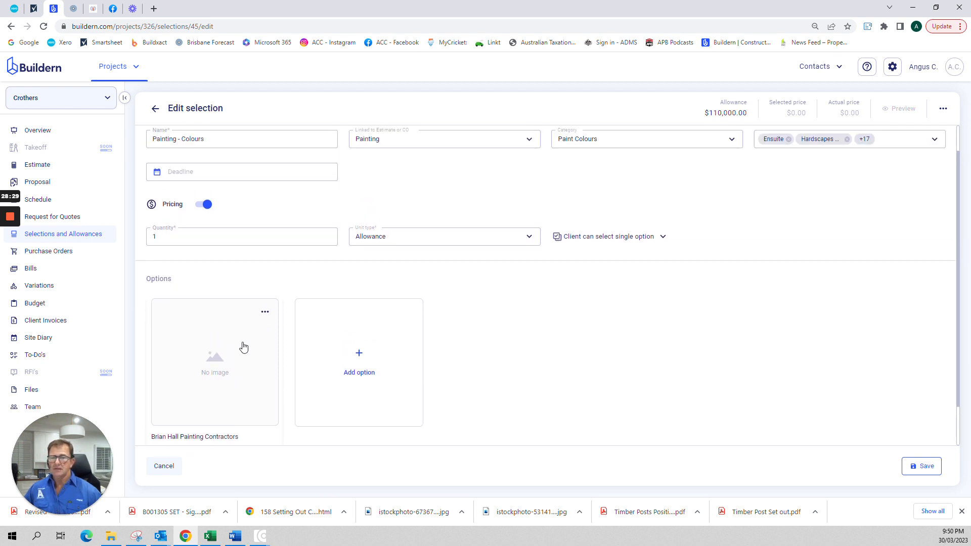
click(156, 109)
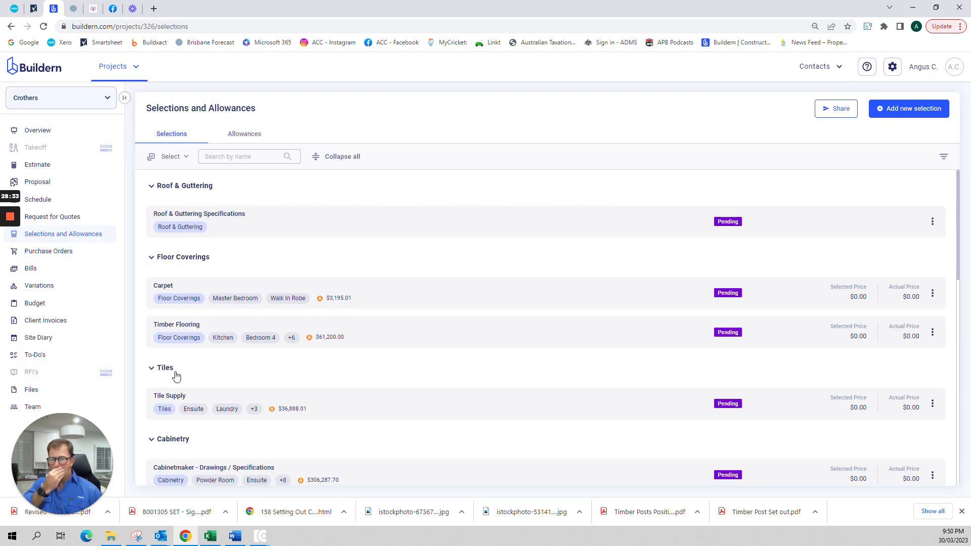
Step: Collapse all selection categories, and review the project's allowances with their categories collapsed as well
click(340, 157)
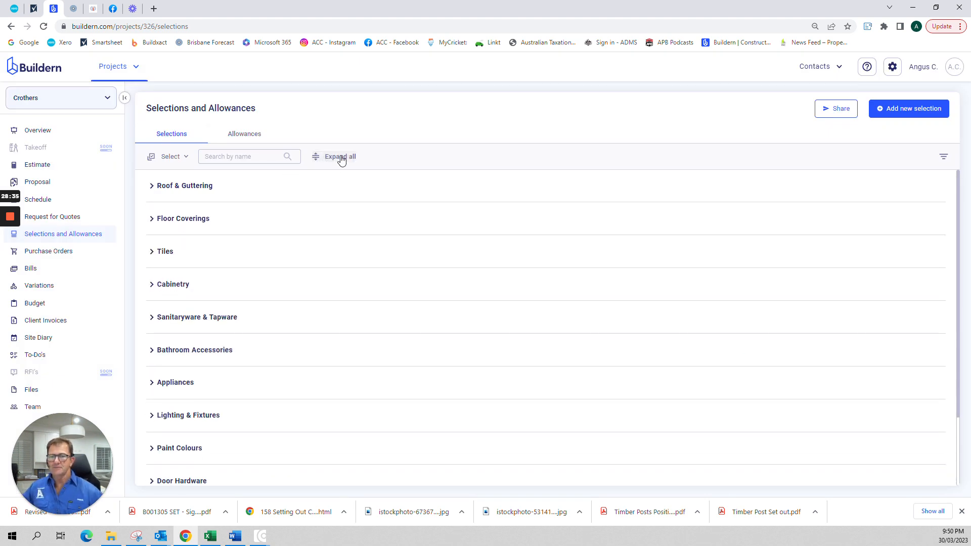
click(254, 137)
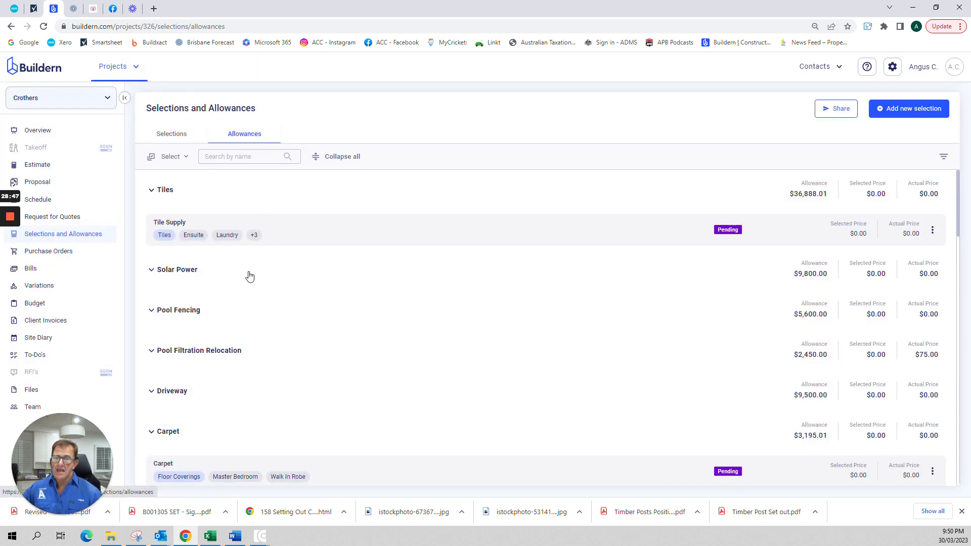
click(332, 156)
scroll(306, 309, down, 1)
scroll(303, 313, down, 4)
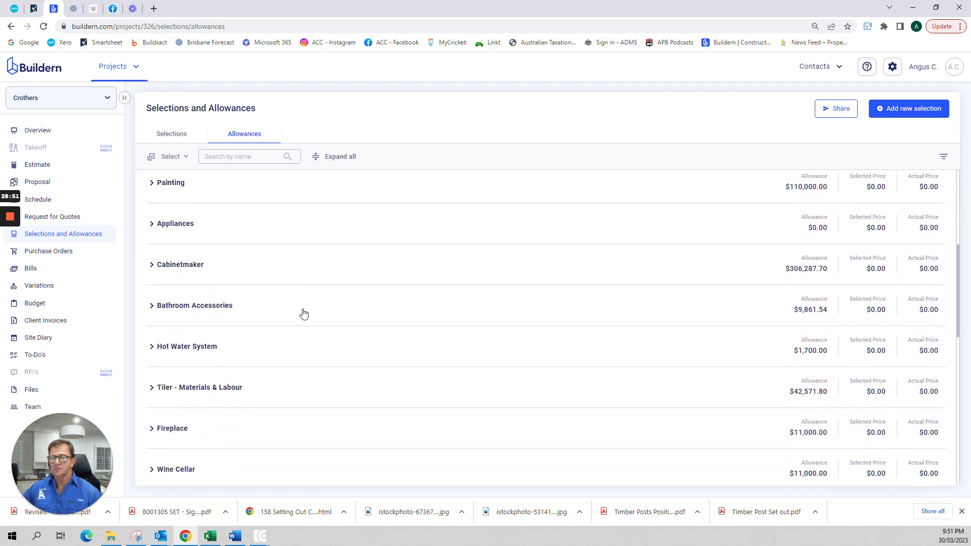
scroll(304, 314, up, 3)
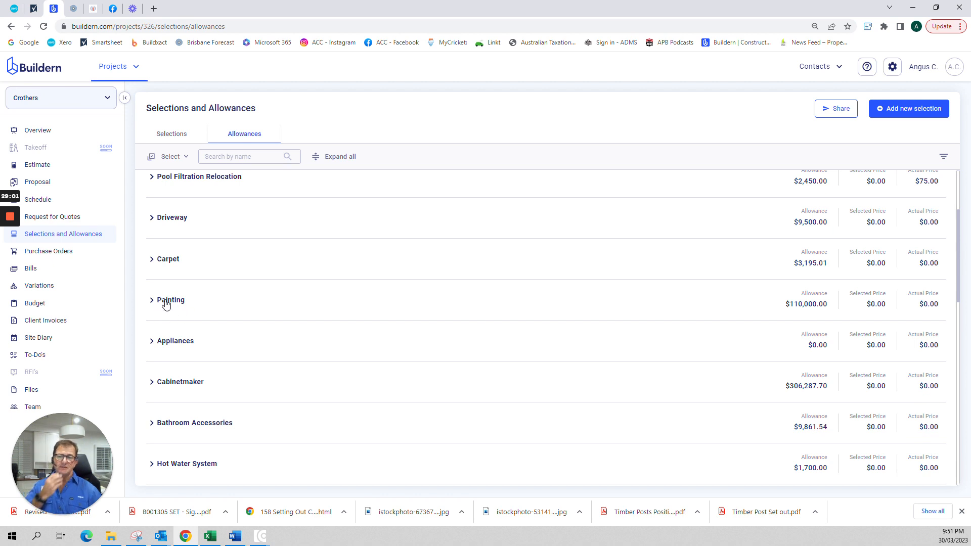
scroll(273, 227, up, 3)
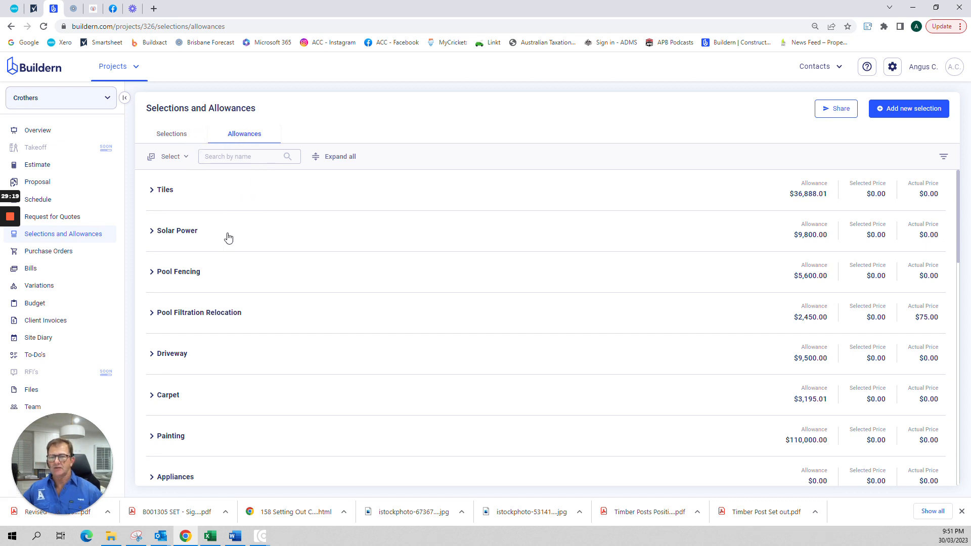
Step: View the project's purchase orders and the actions available for the Ident & Set-Out Survey order
click(56, 250)
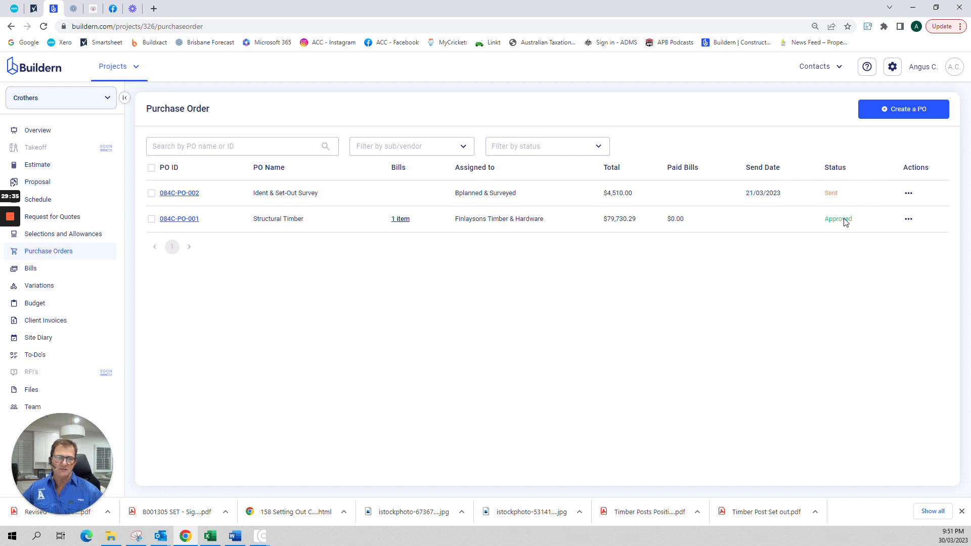
click(909, 194)
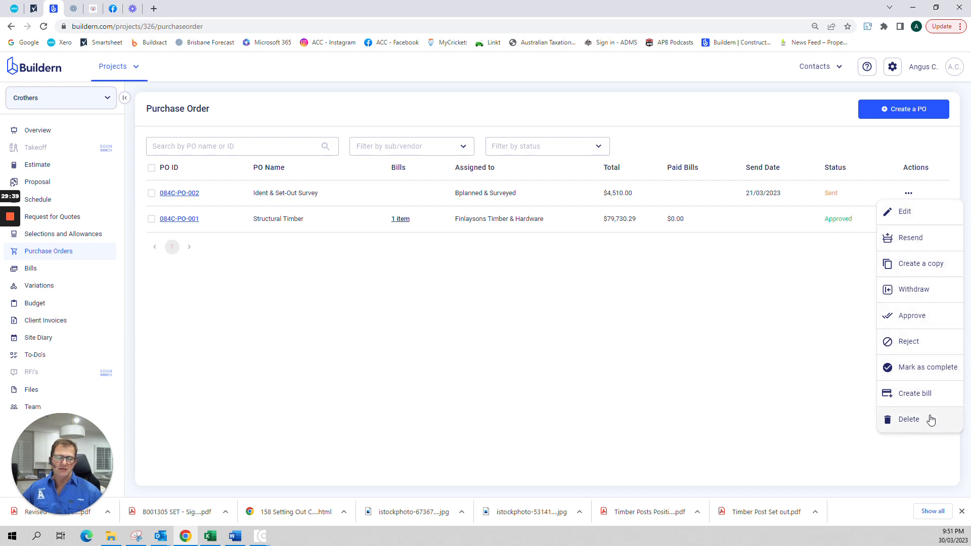
click(928, 192)
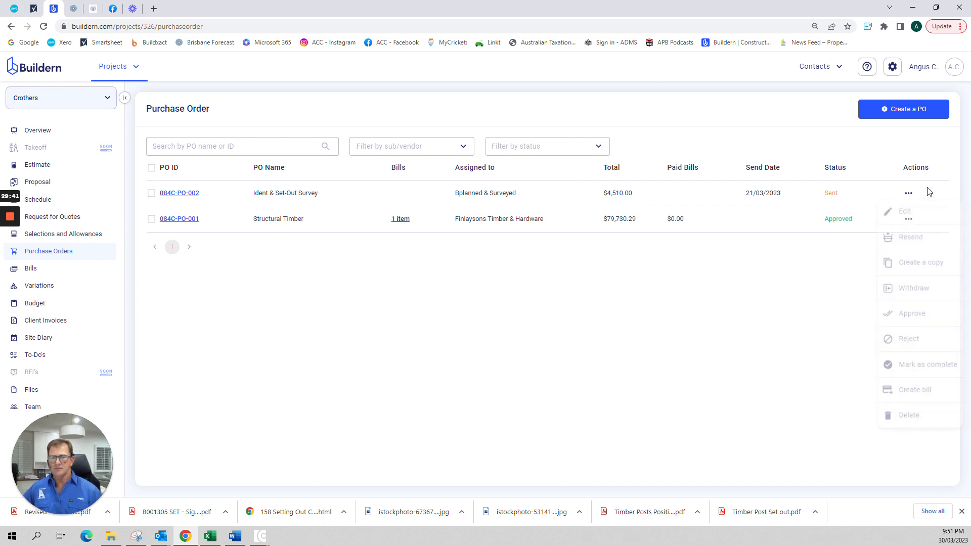
Step: View the project's bills and open a blank form for creating an unpaid bill
click(31, 268)
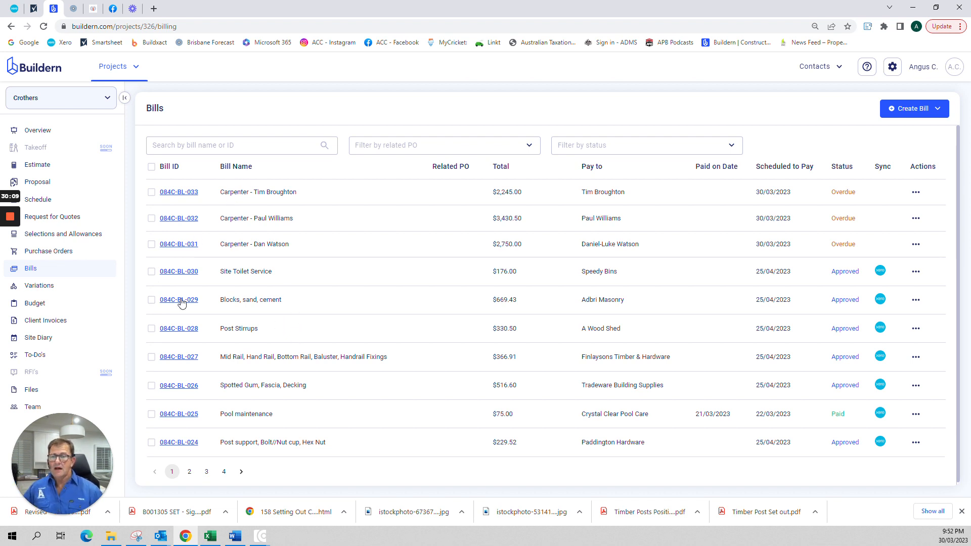
click(924, 110)
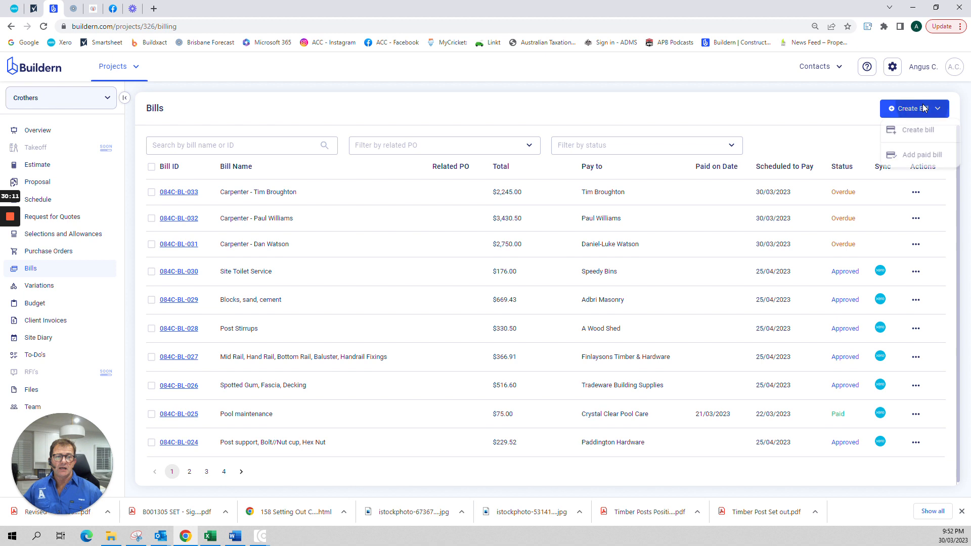
click(913, 130)
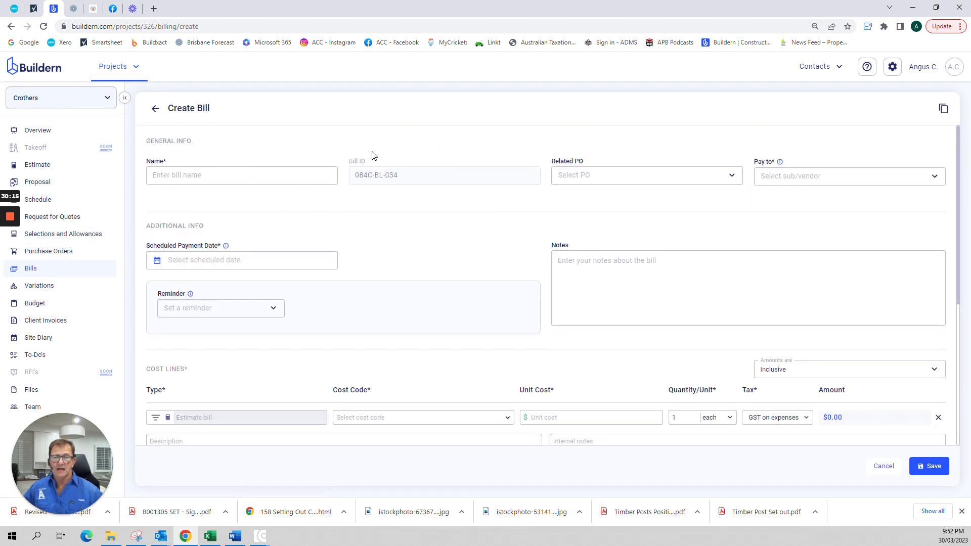
Step: Review the blank bill form's related purchase order, payee and cost line type options without choosing any
click(731, 177)
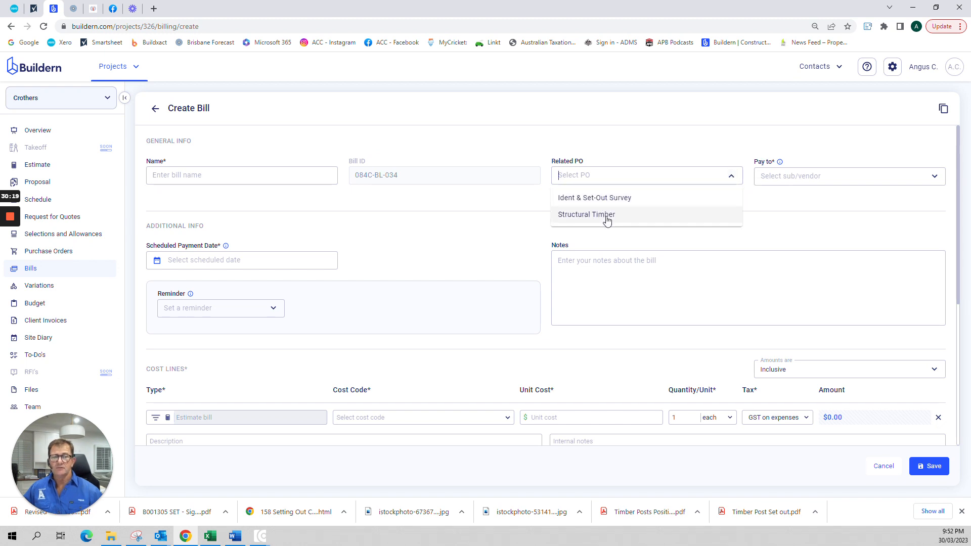
click(864, 183)
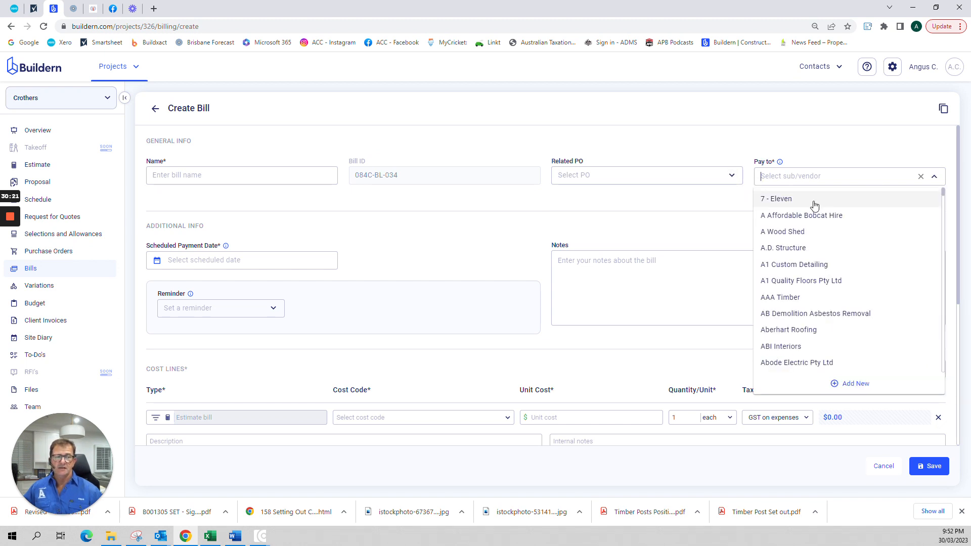
click(936, 180)
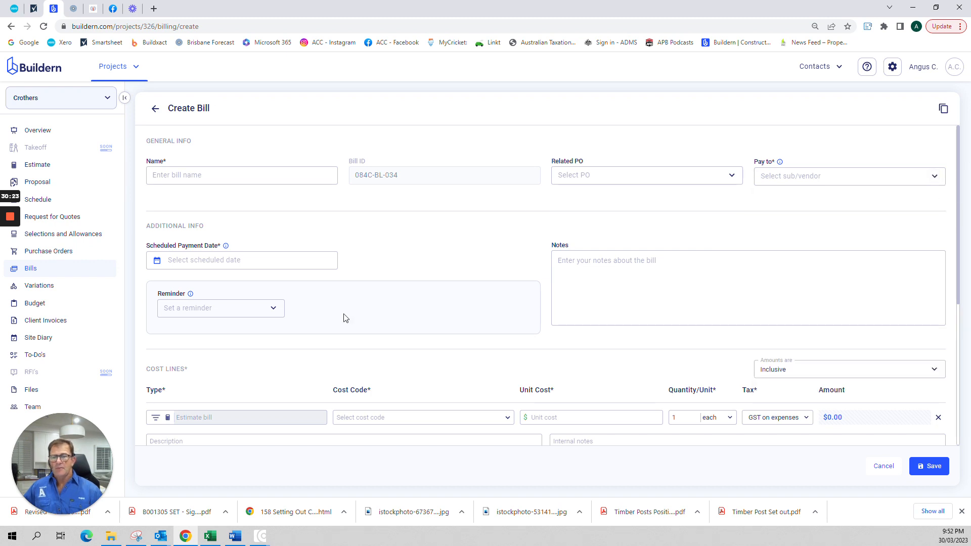
scroll(483, 285, down, 1)
scroll(483, 285, down, 3)
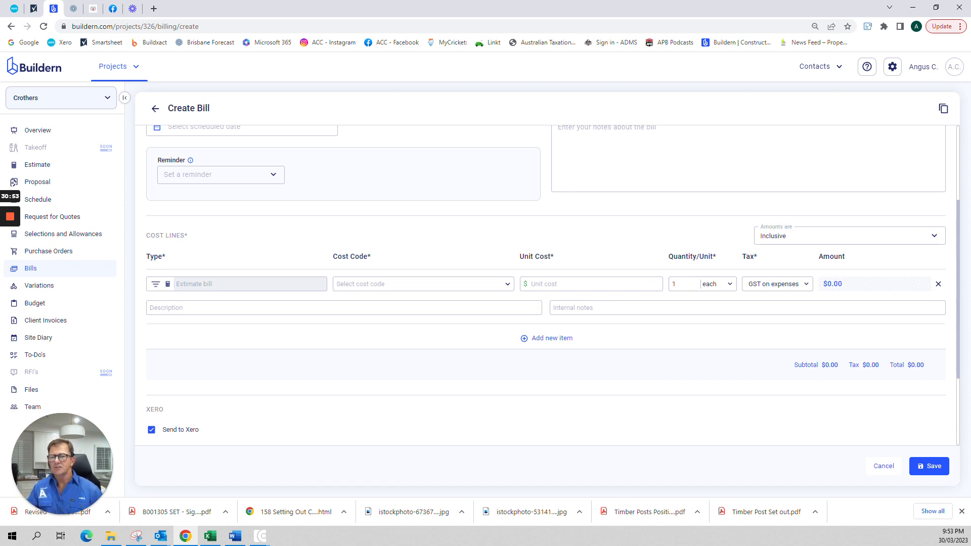
click(156, 284)
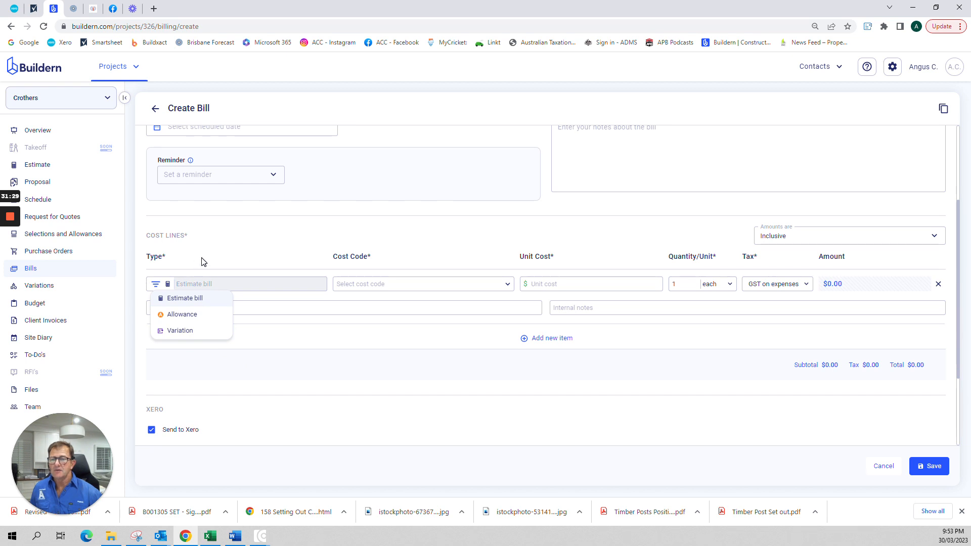
click(151, 261)
Step: View the project's budget, inspecting the cost codes under Preliminaries and Site Works and collapsing both categories again
click(34, 303)
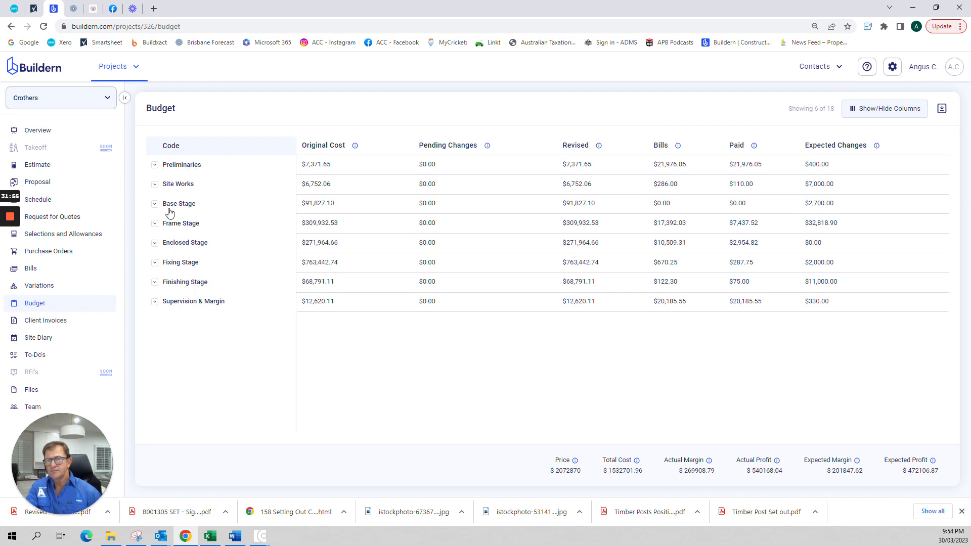
click(155, 165)
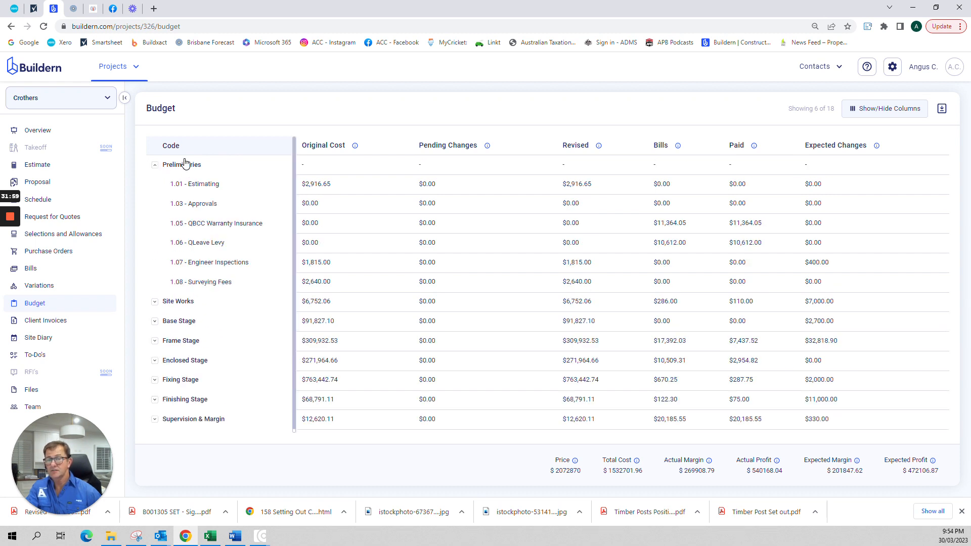
click(155, 302)
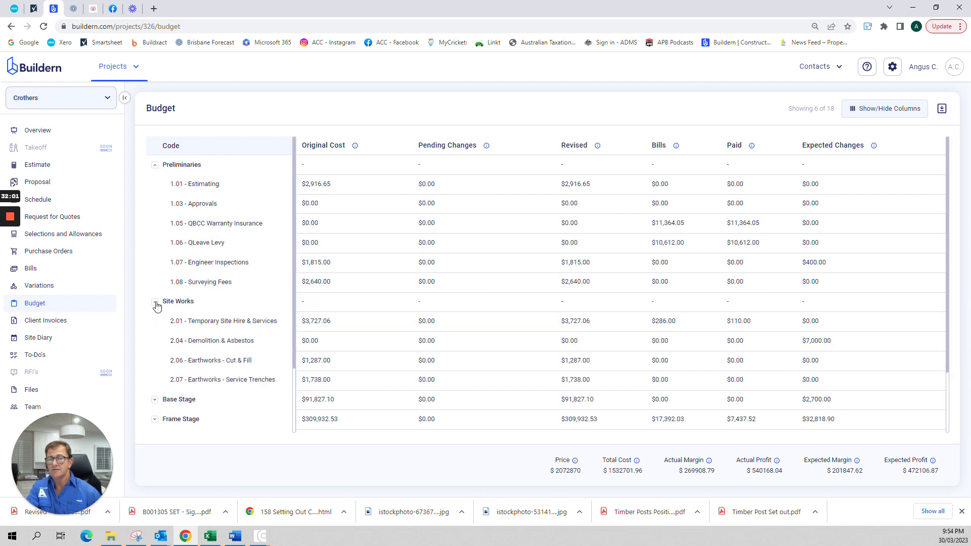
click(155, 166)
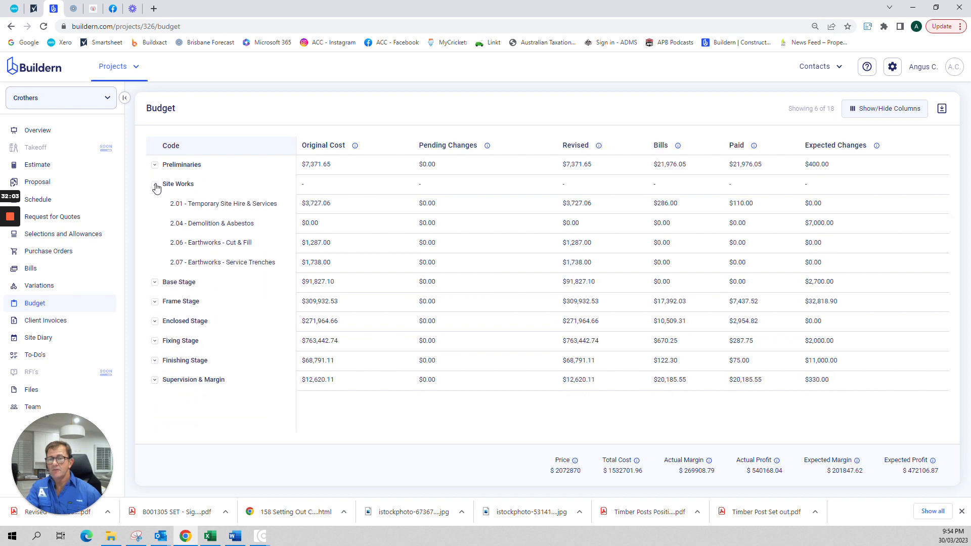
click(155, 184)
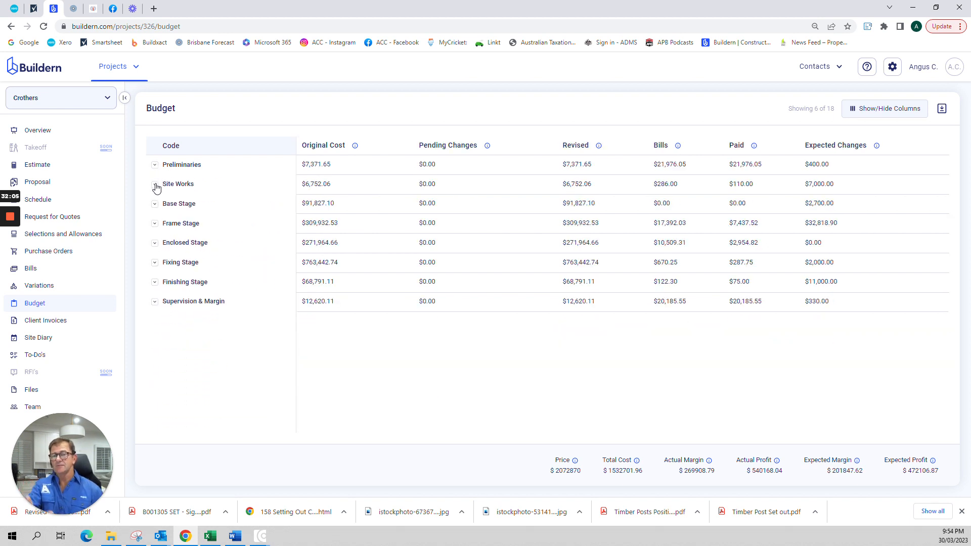
click(154, 165)
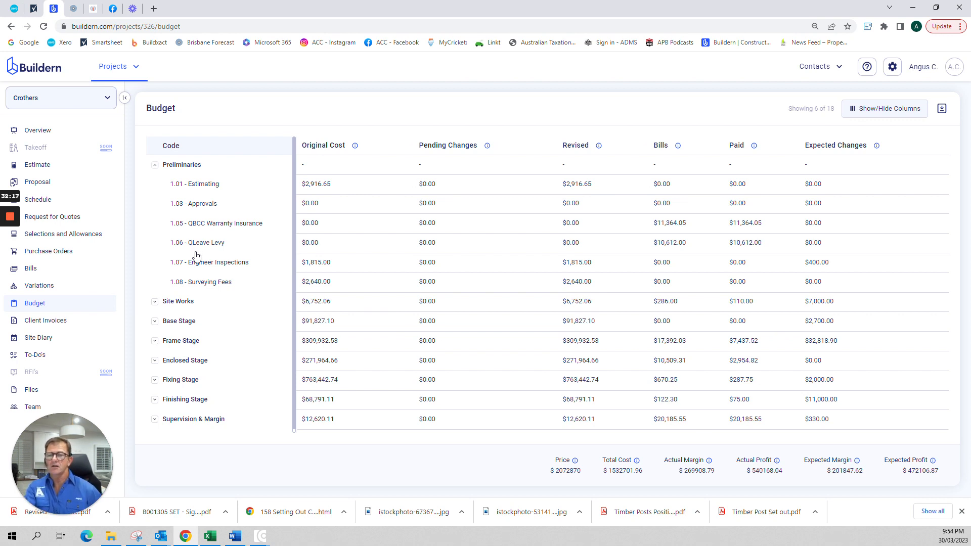
click(154, 165)
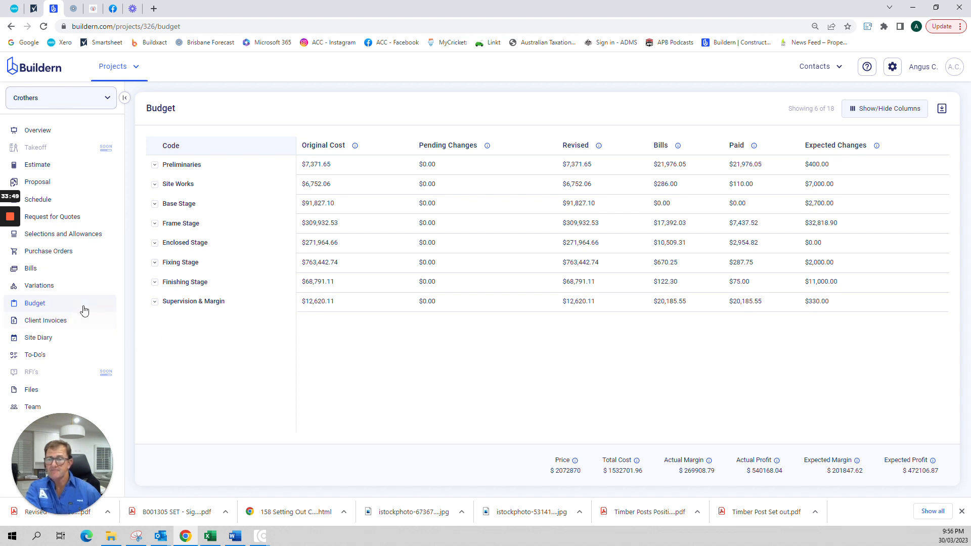
Step: View the project's variations and the blank form for creating a variation, and return to the variations list
click(47, 286)
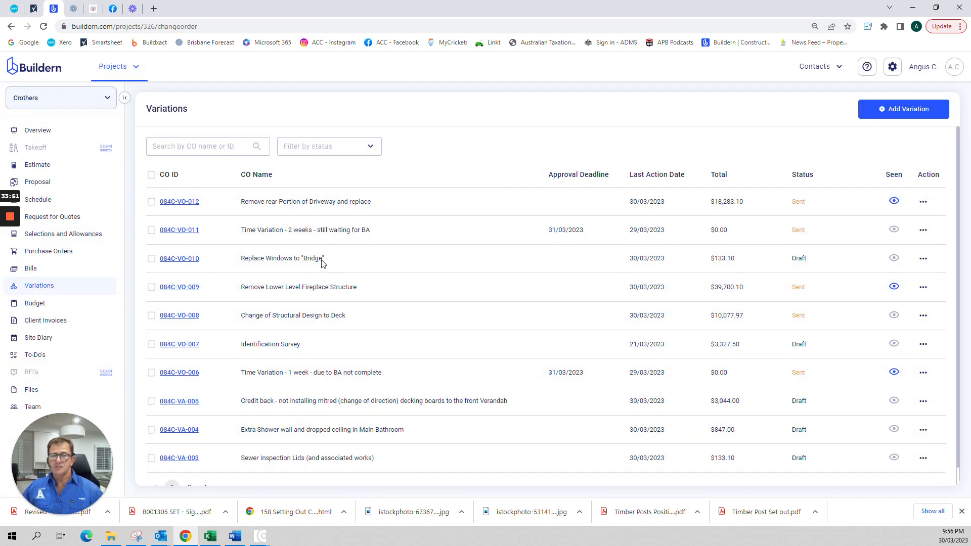
scroll(382, 328, down, 1)
scroll(382, 327, up, 1)
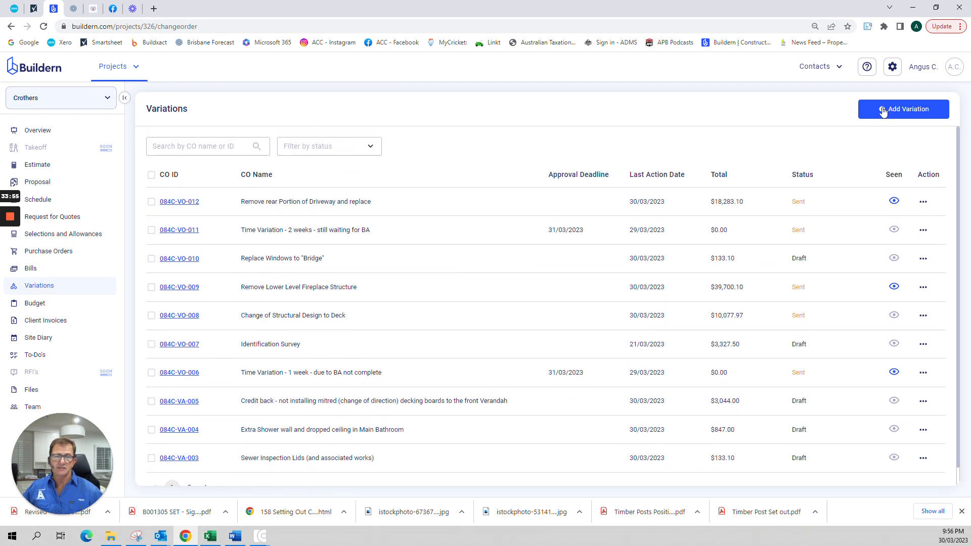
click(917, 114)
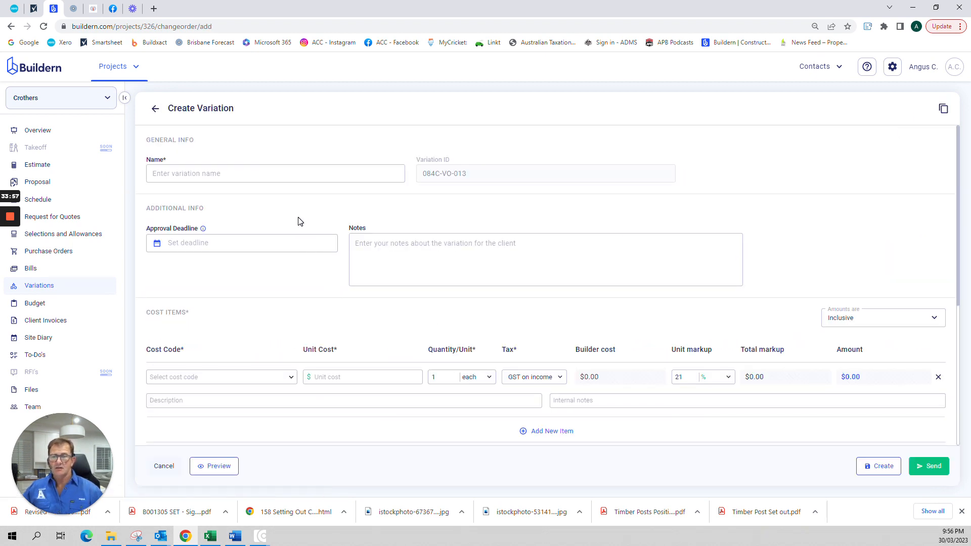
click(154, 109)
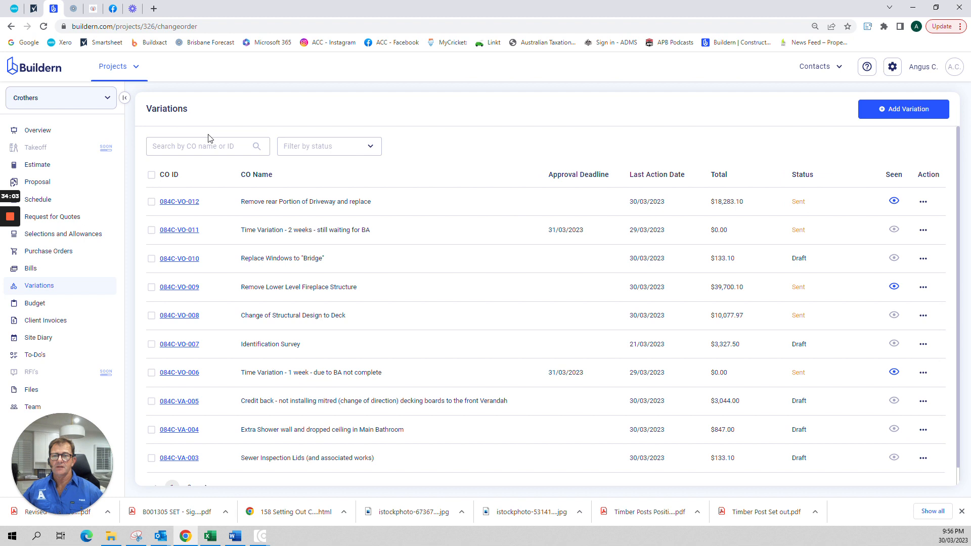
click(922, 114)
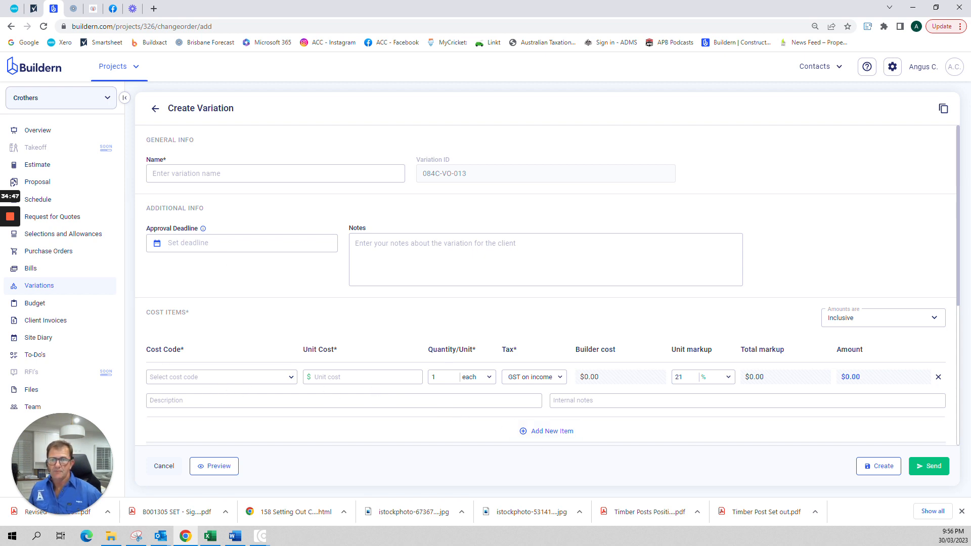
click(155, 111)
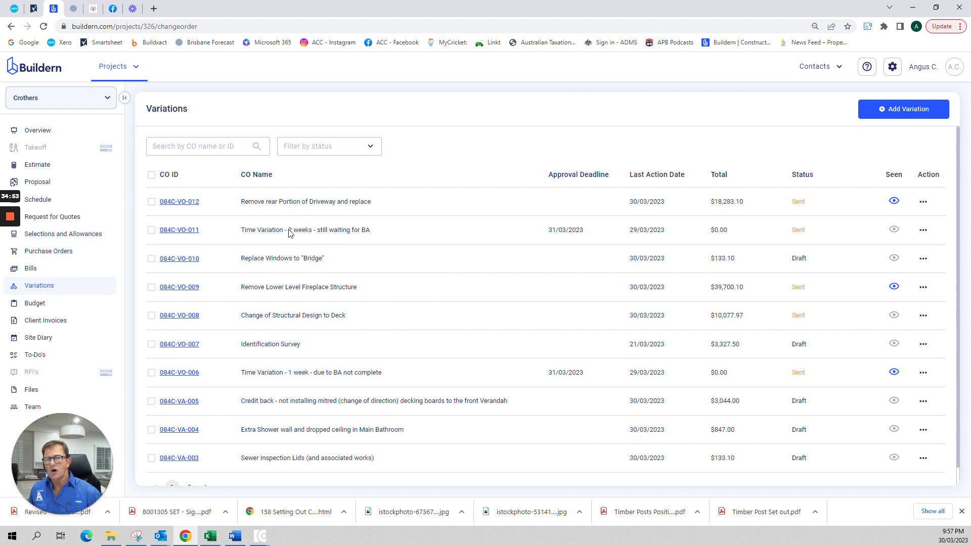
Step: Review the details of the 2-week Time Variation and the Change of Structural Design to Deck variation, and return to the list
click(190, 232)
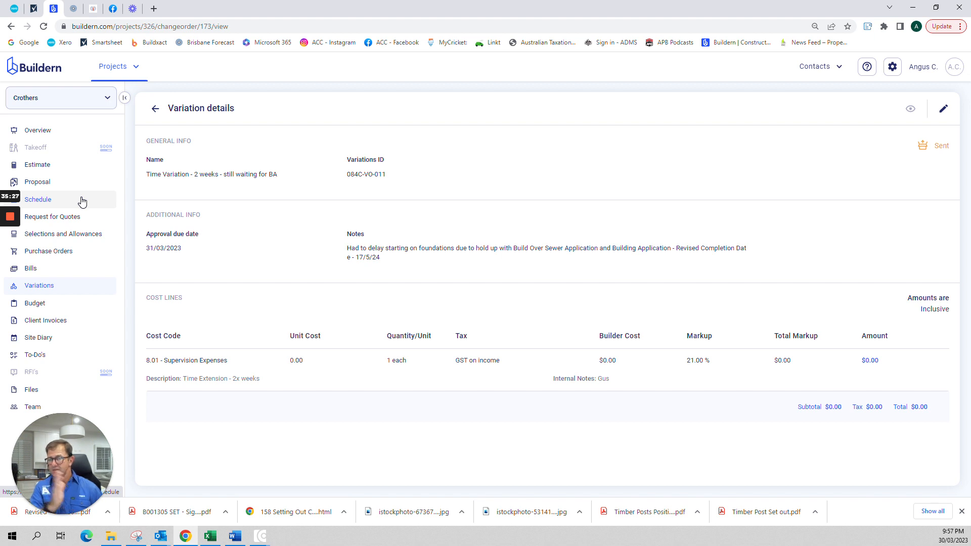
click(155, 111)
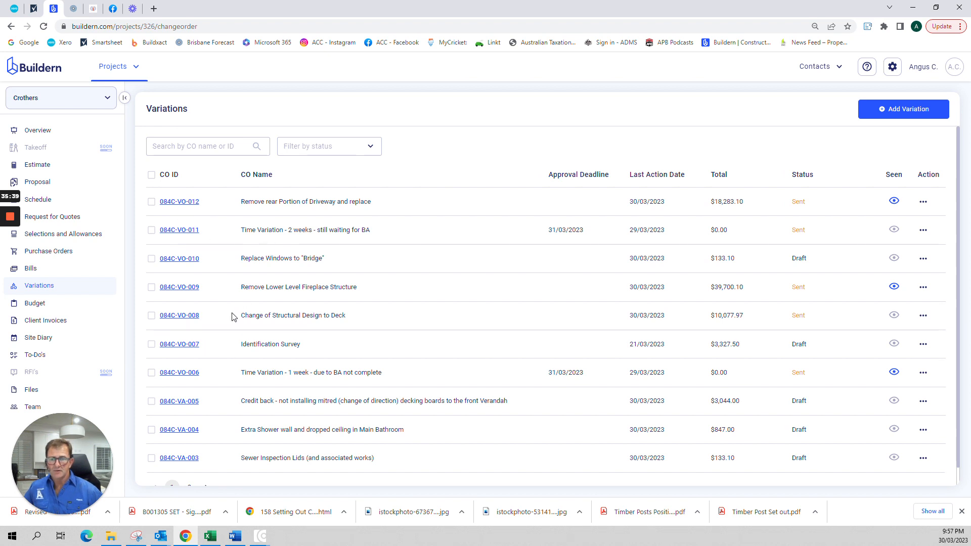
click(187, 317)
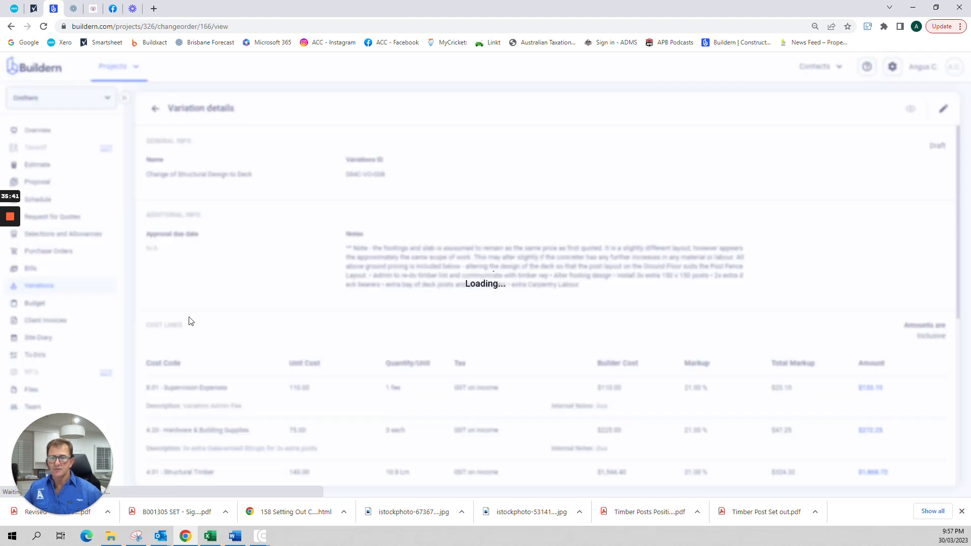
scroll(355, 368, down, 6)
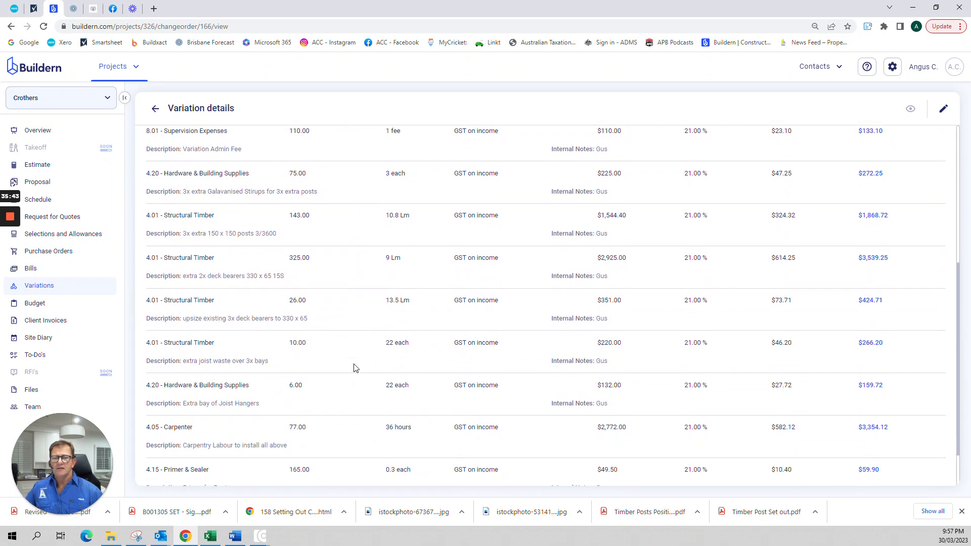
scroll(271, 259, up, 3)
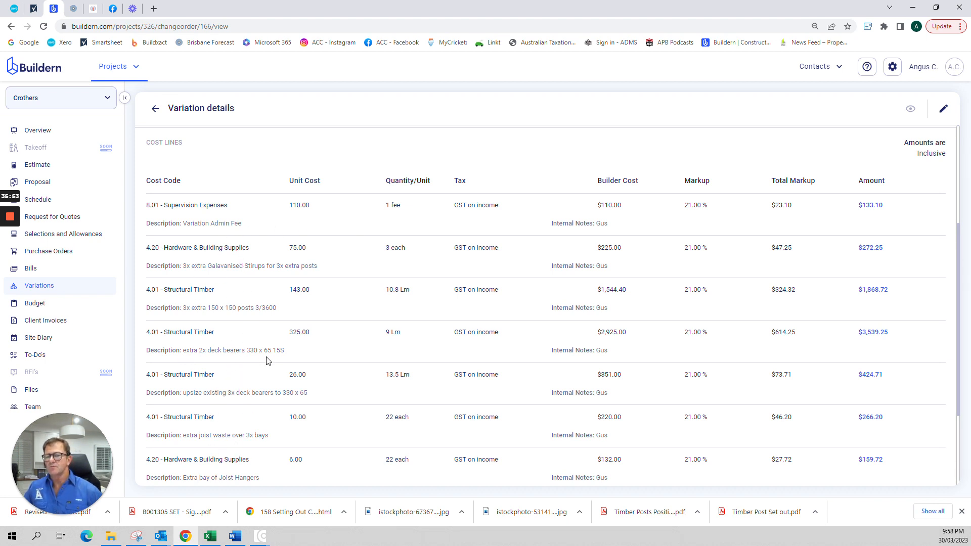
scroll(278, 321, up, 4)
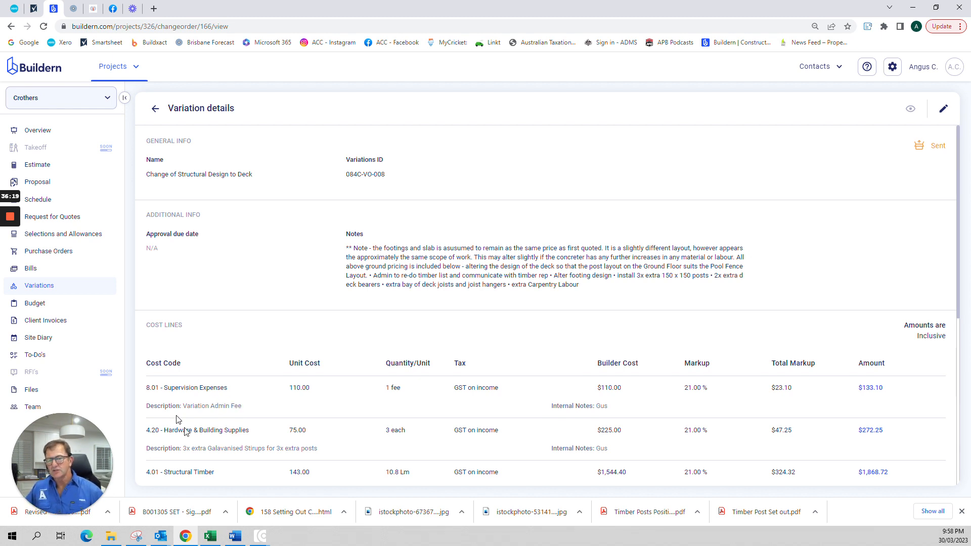
click(155, 108)
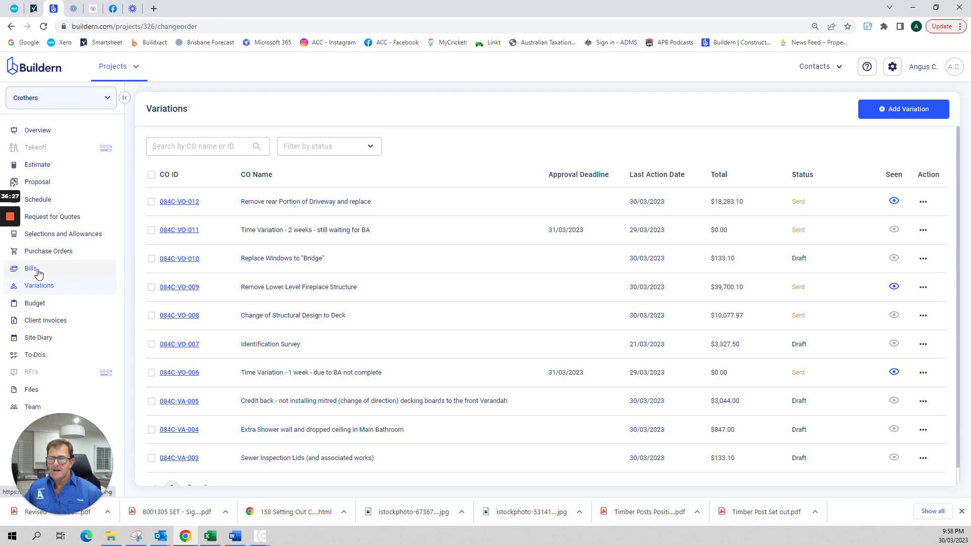
Step: View the project's client invoices and the actions available for the Deposit invoice
click(42, 322)
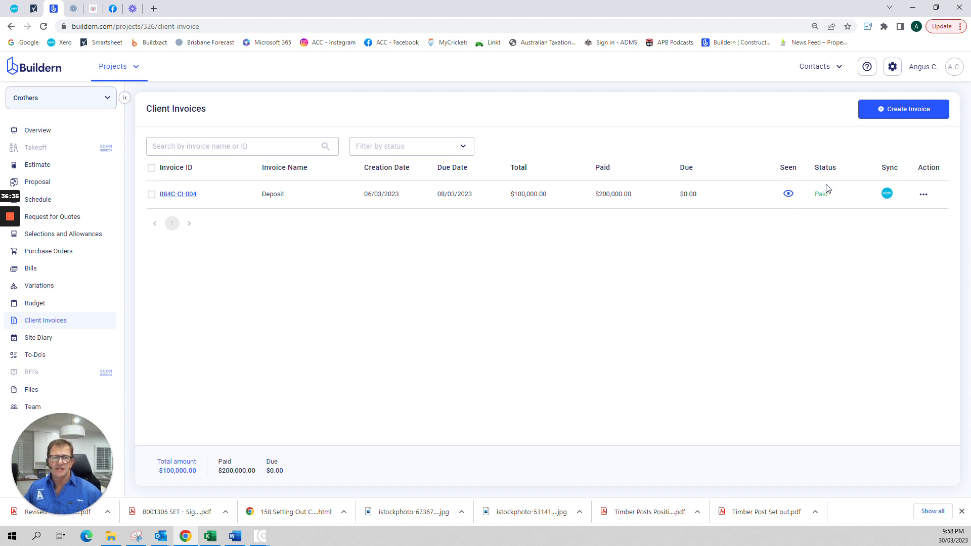
click(924, 194)
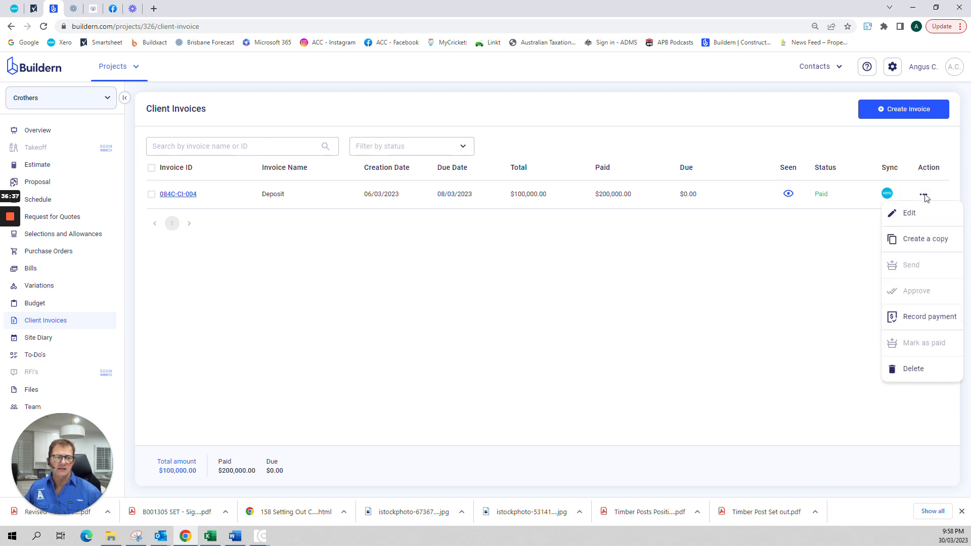
click(844, 295)
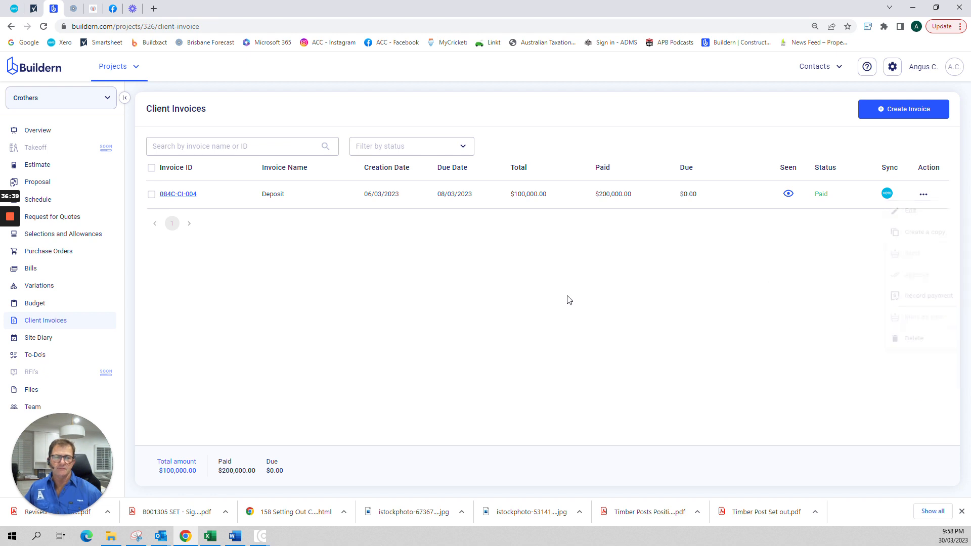
Step: View the project's site diary and the blank form for a new diary entry, and return to the list
click(36, 338)
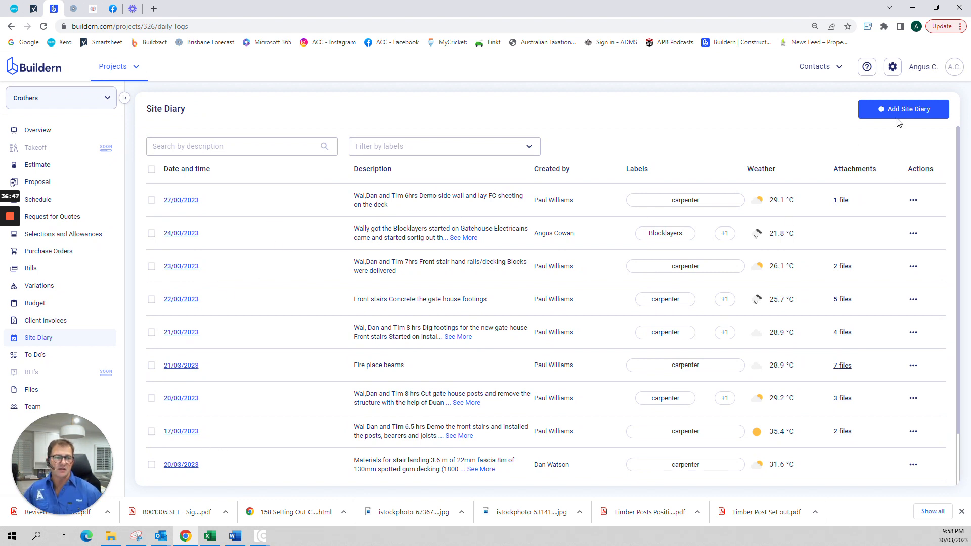
click(911, 111)
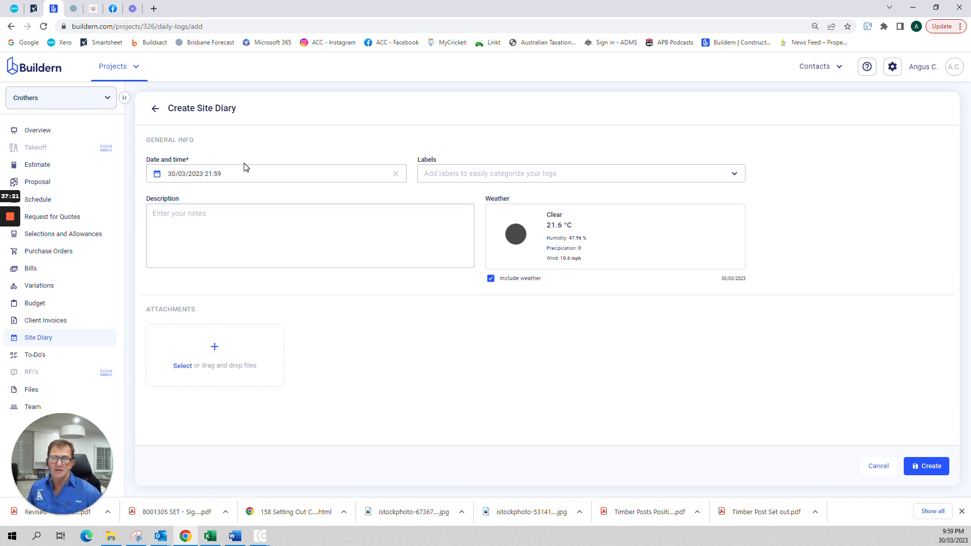
click(154, 110)
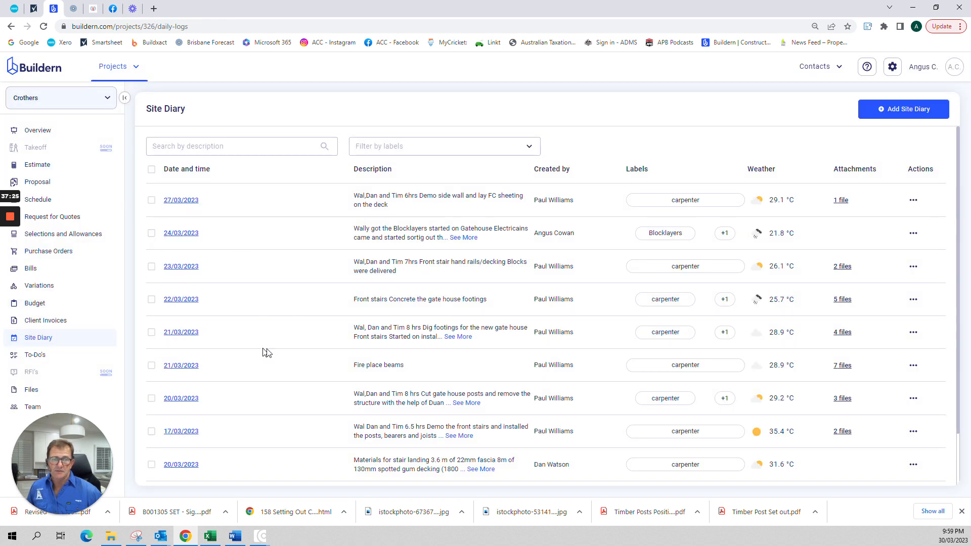
Step: View the project's to-dos, and browse the folders and documents in its file management
click(35, 355)
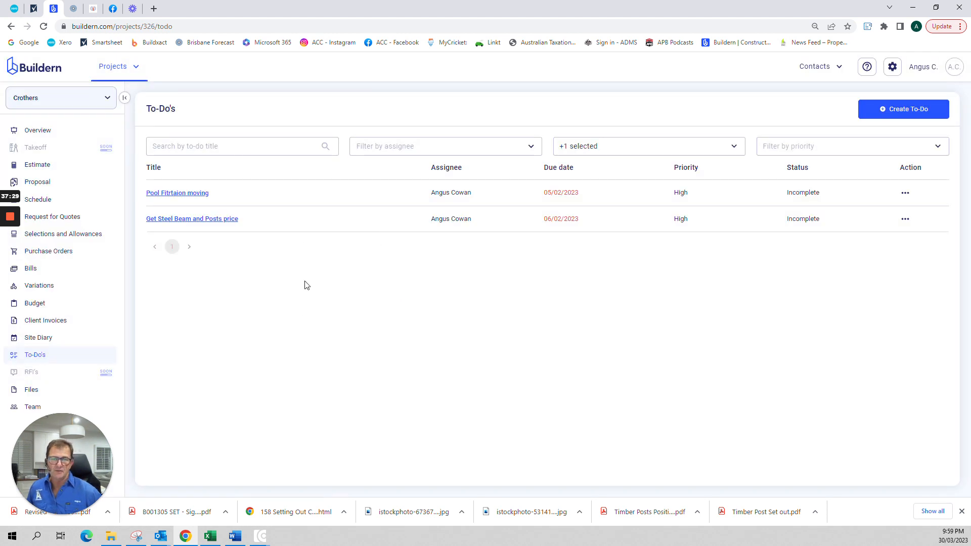
click(33, 396)
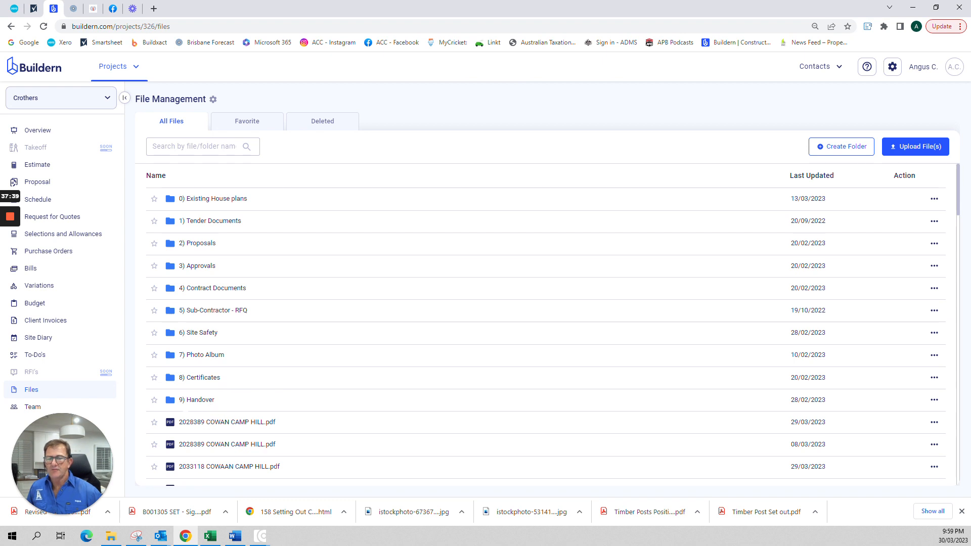
scroll(234, 283, down, 1)
scroll(234, 286, down, 6)
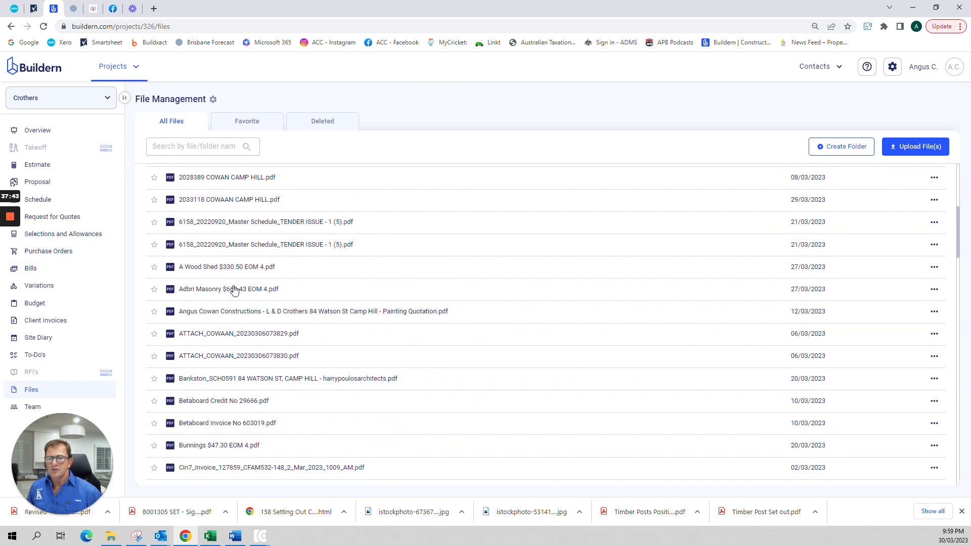
scroll(234, 289, down, 6)
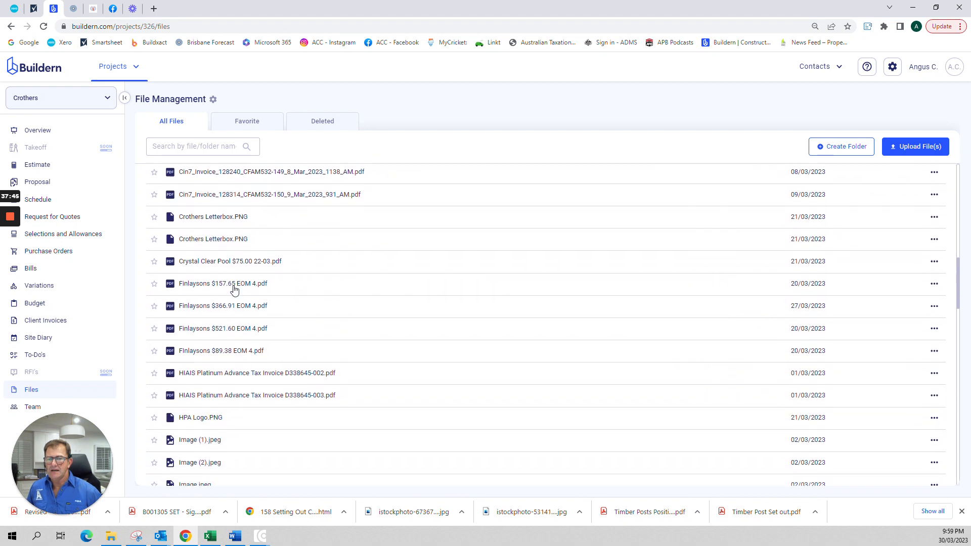
Step: Open the 6158_20230616_A.P.1.00.pdf drawing in the 0) Existing House plans folder, and close its preview
scroll(234, 289, up, 10)
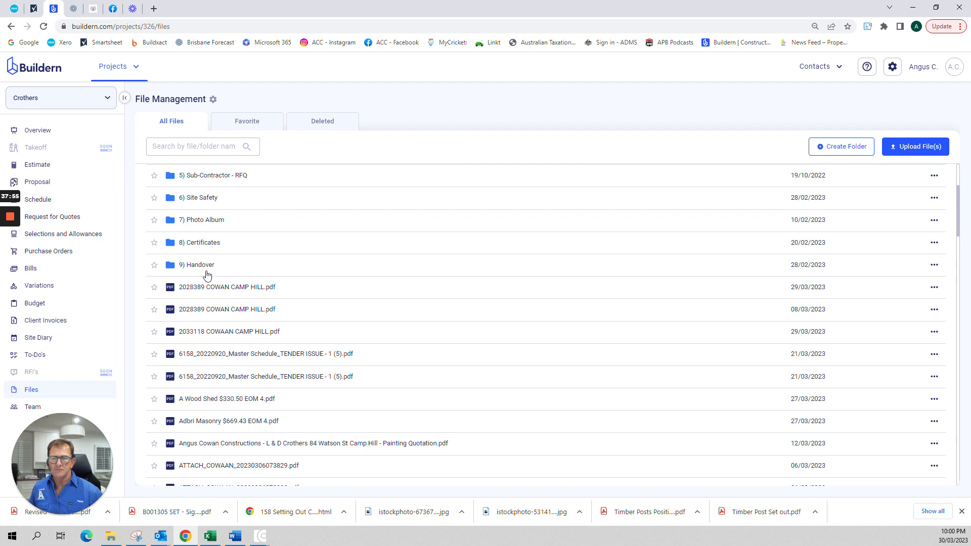
scroll(209, 277, up, 3)
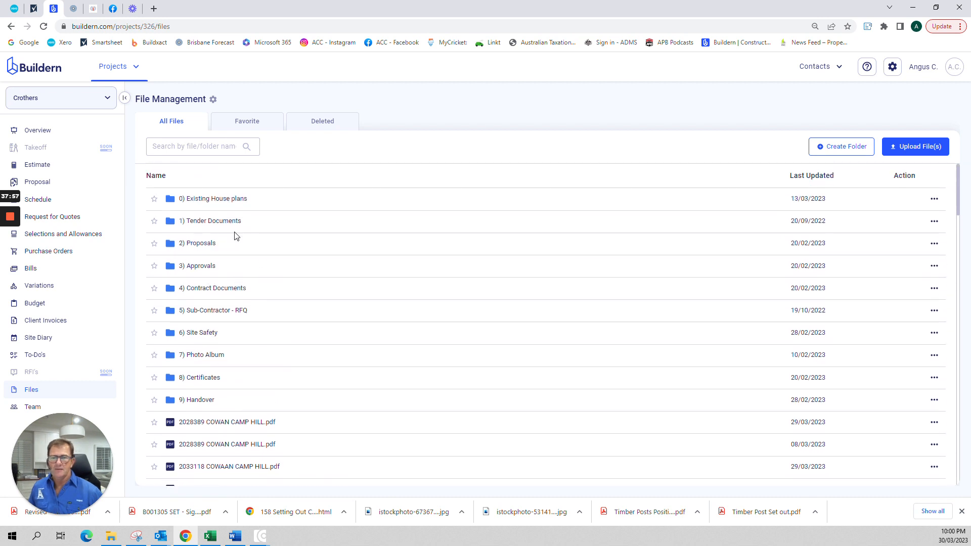
click(228, 204)
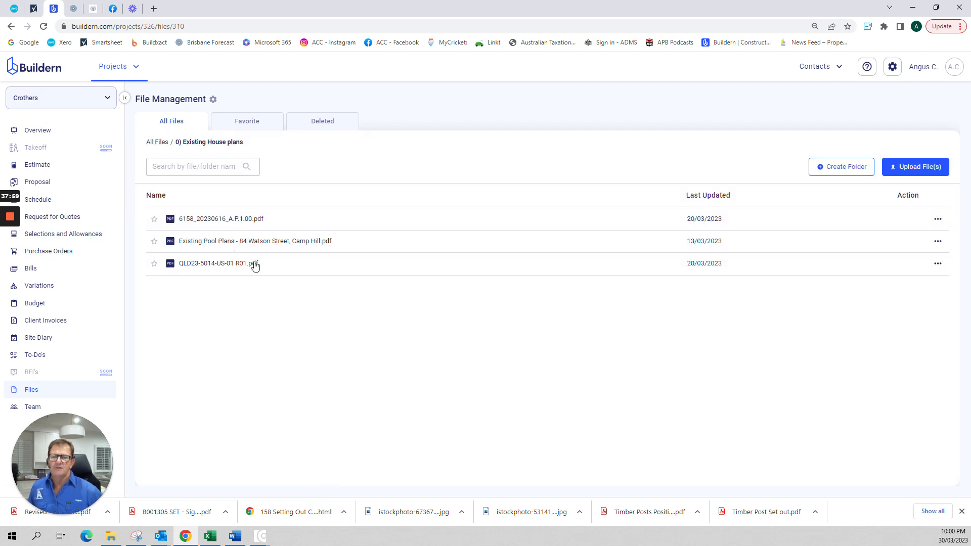
click(225, 228)
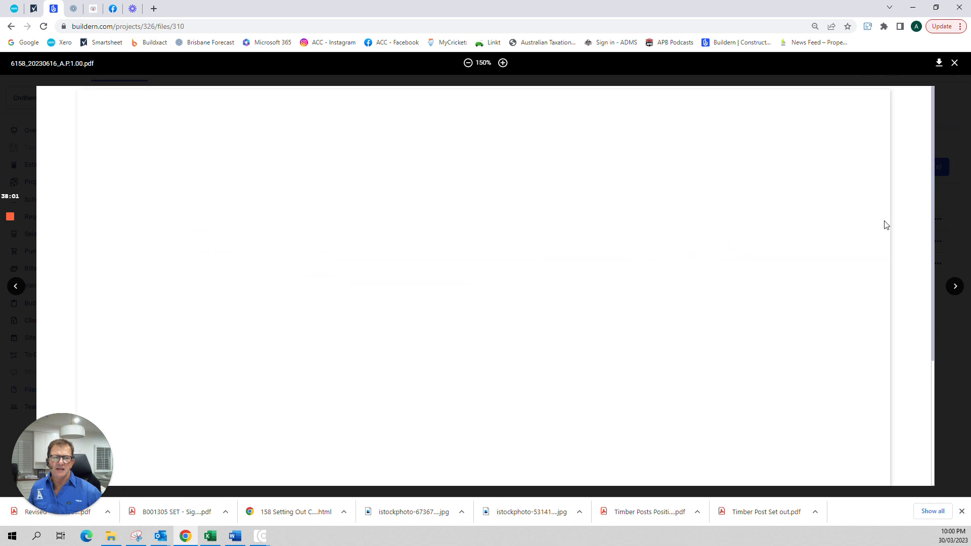
click(955, 63)
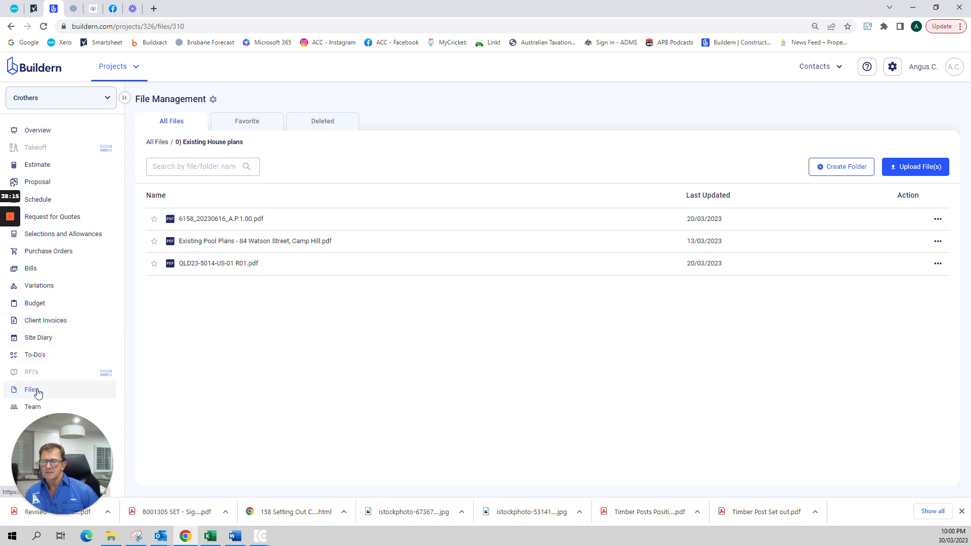
Step: View the project's team members and its variations list, and return to the project overview
click(32, 408)
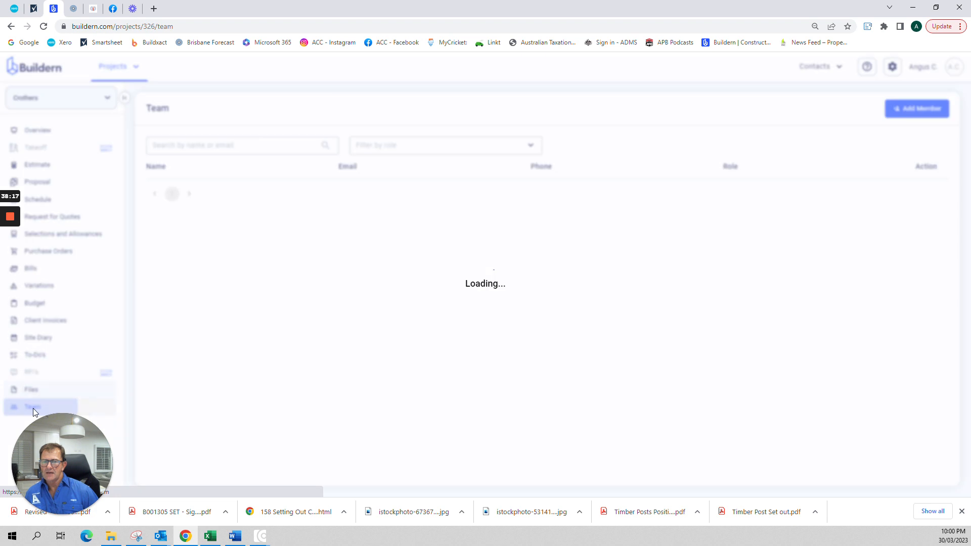
scroll(191, 302, down, 1)
scroll(191, 303, up, 1)
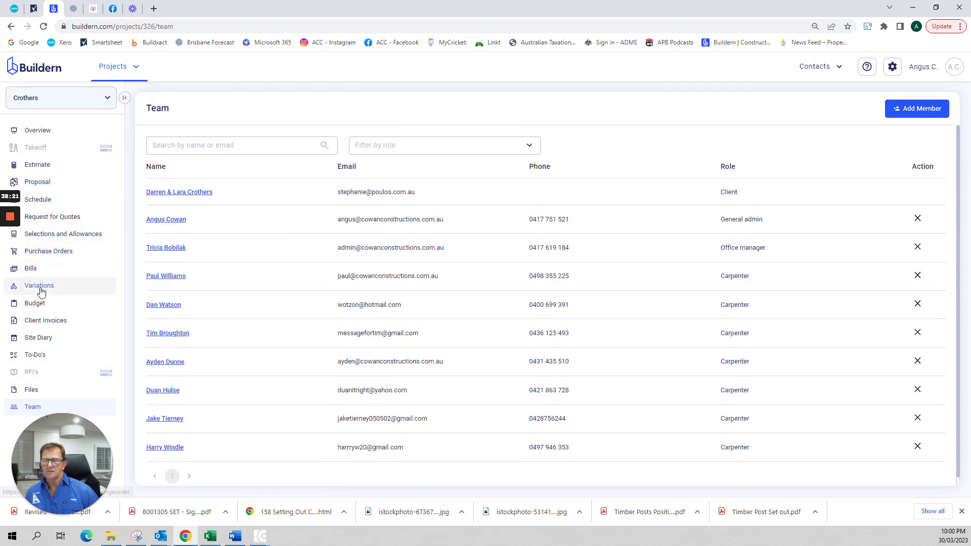
click(41, 290)
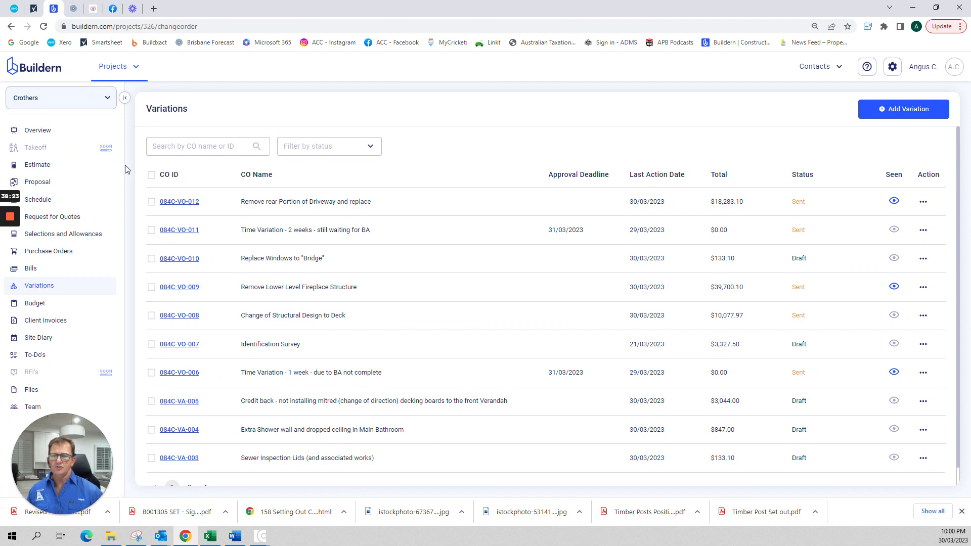
click(45, 132)
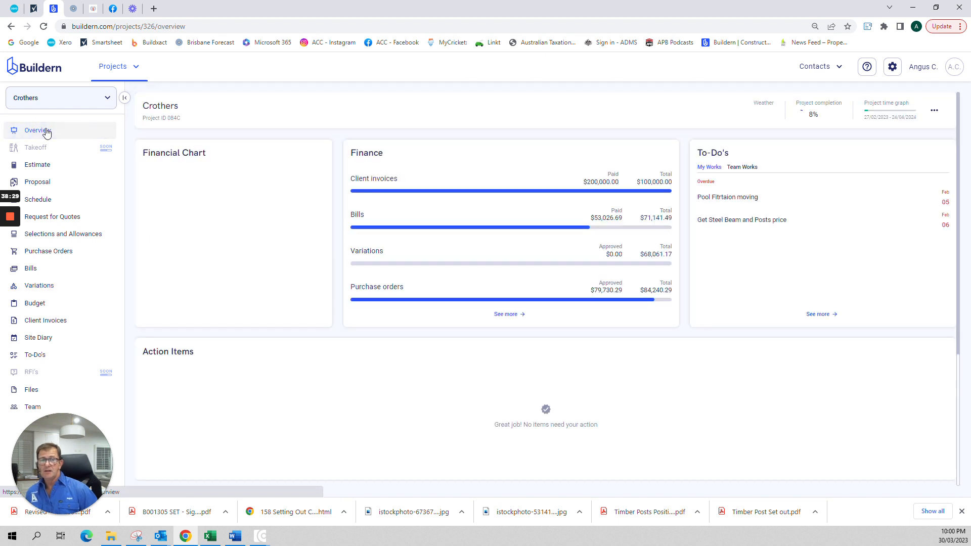
Step: Review the company's accounting integration, general settings, system configuration, and license and insurance pages
click(893, 69)
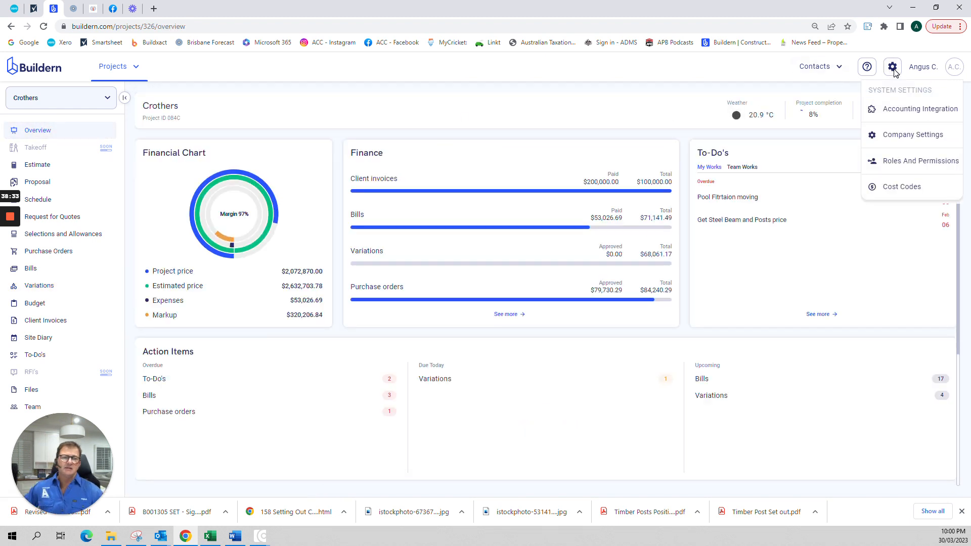
click(917, 111)
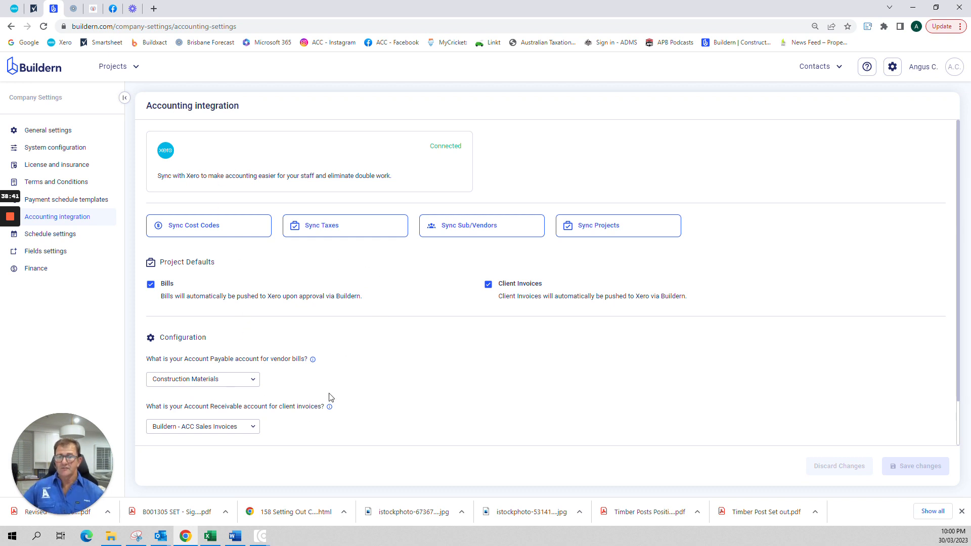
click(63, 133)
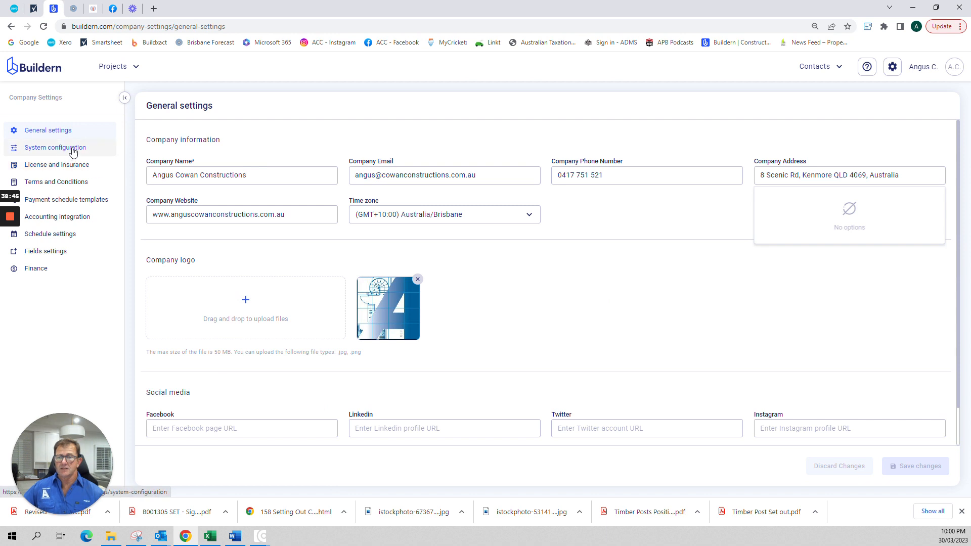
click(73, 150)
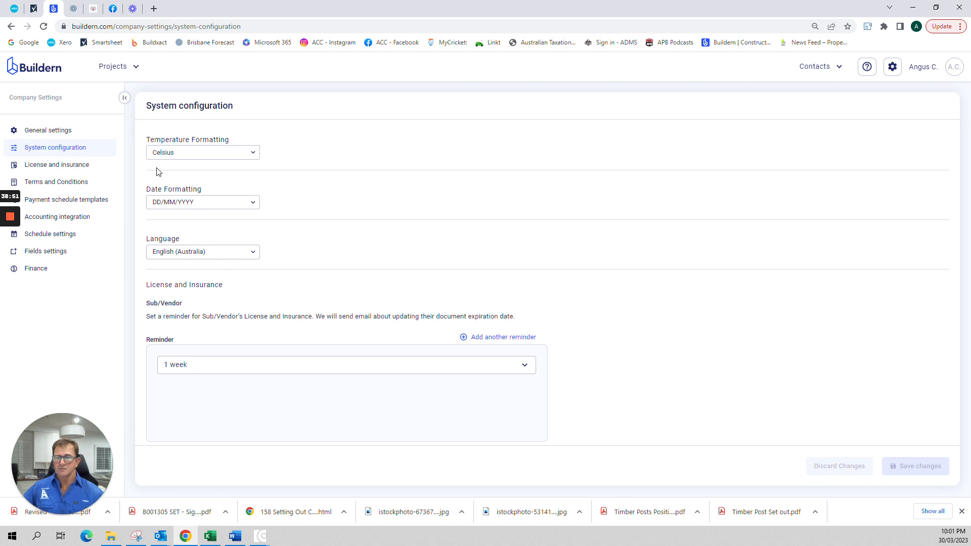
click(77, 165)
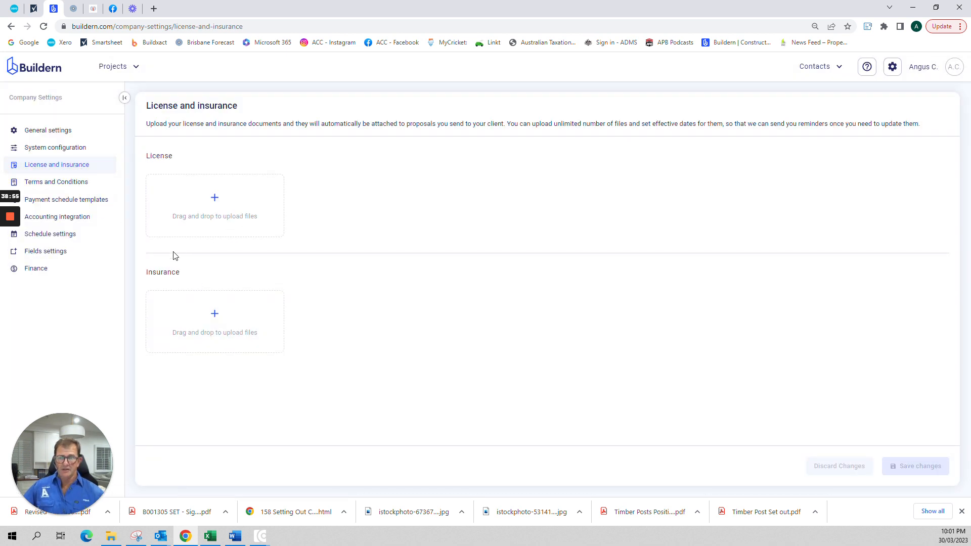
Step: View the Works Agreement - Contract Specifications and ACC Terms of Trade terms and conditions templates, closing each one
click(80, 181)
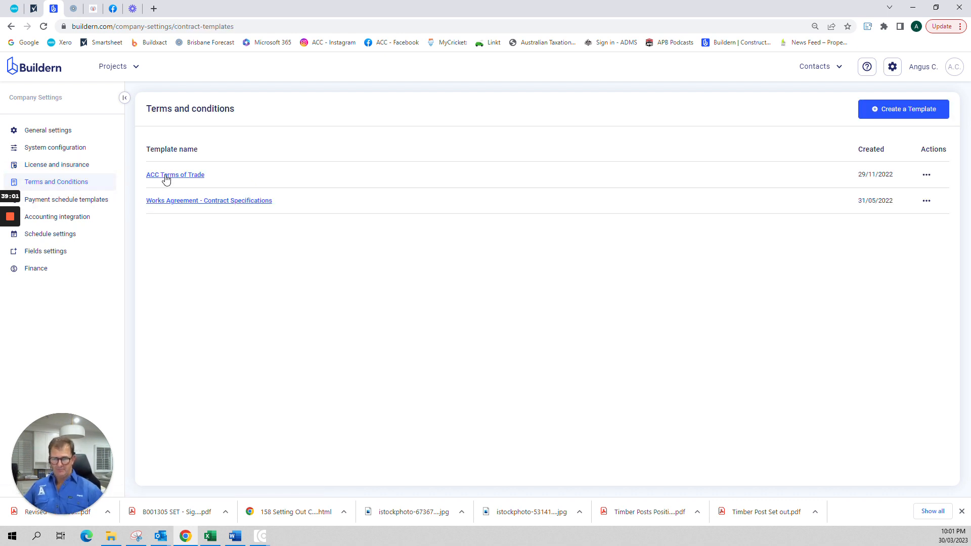
click(184, 203)
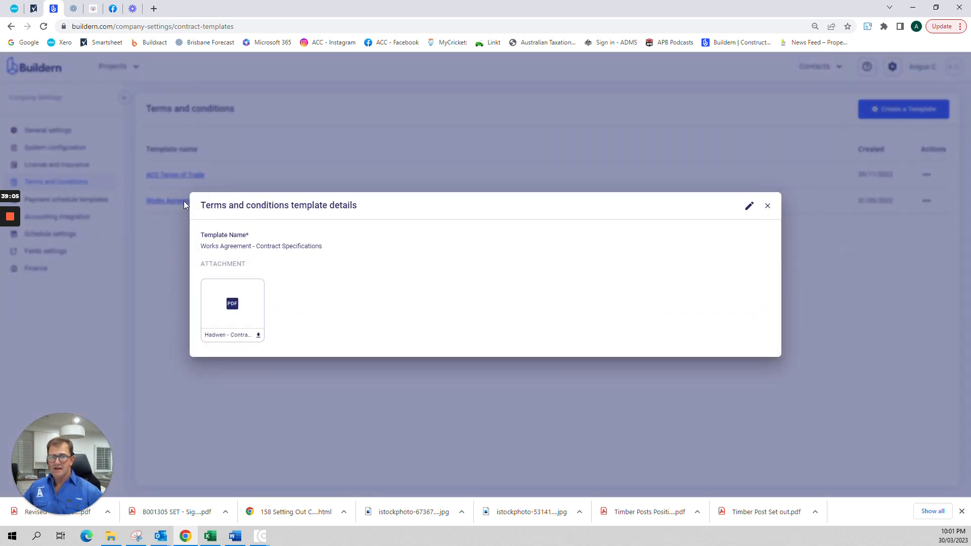
click(767, 206)
click(192, 177)
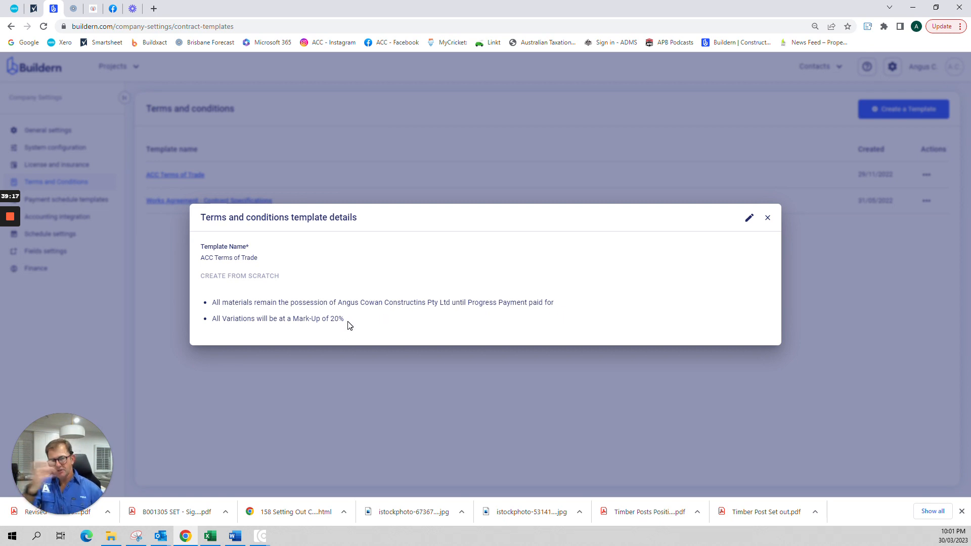
click(768, 217)
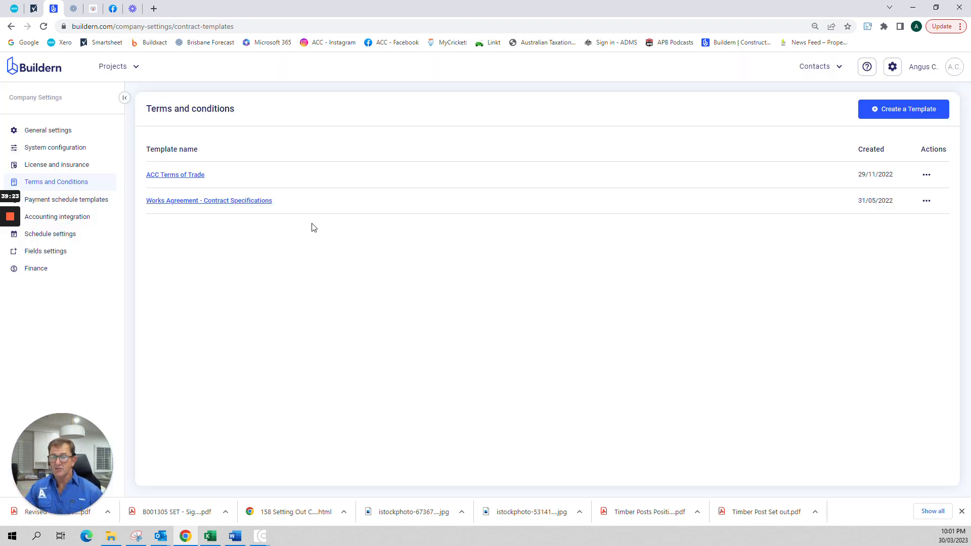
Step: Review all payment stages in the ACC Major Renovation payment schedule template and close its details
click(71, 202)
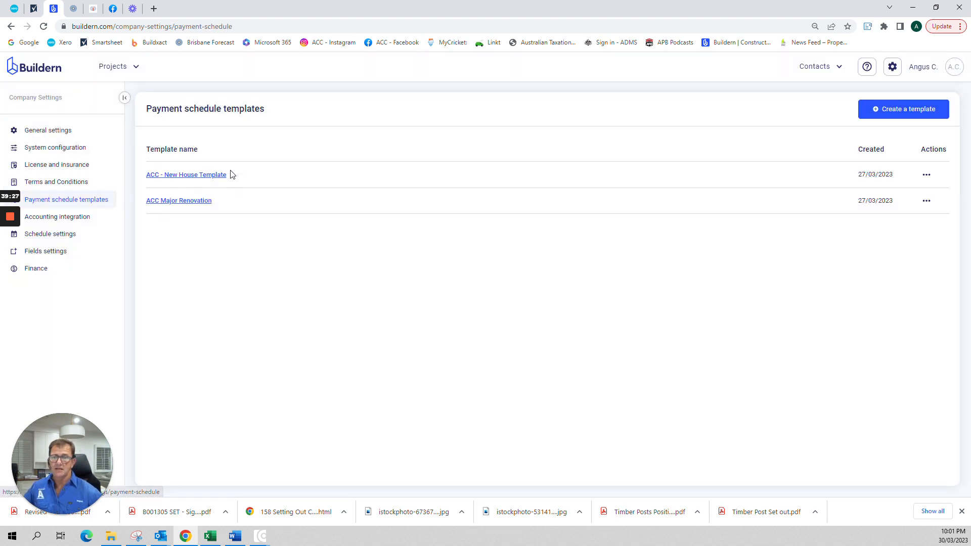
click(178, 201)
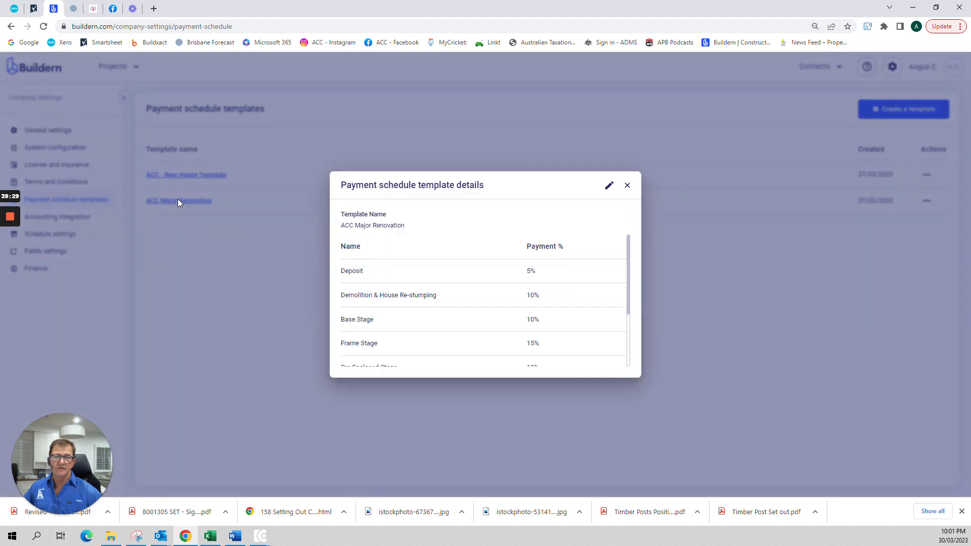
drag(630, 242, 643, 330)
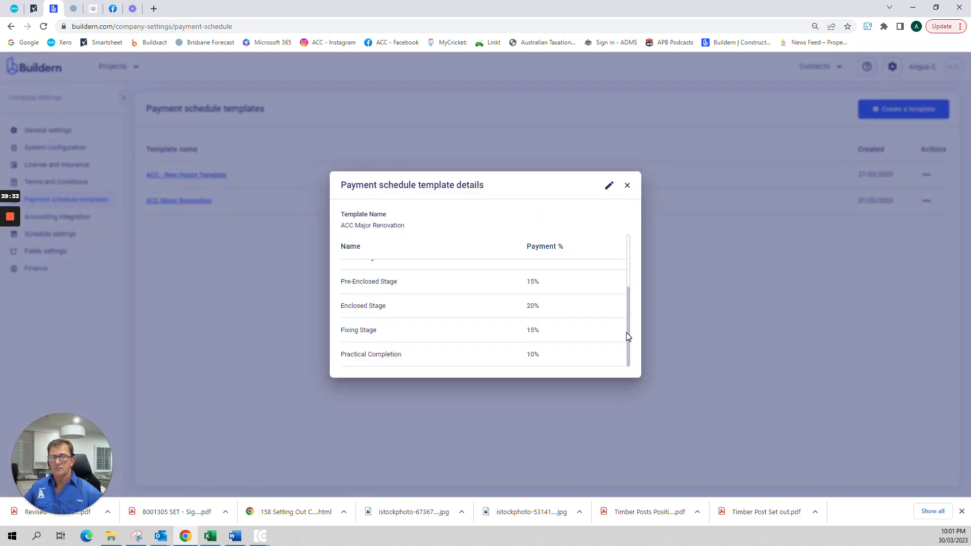
scroll(618, 289, up, 5)
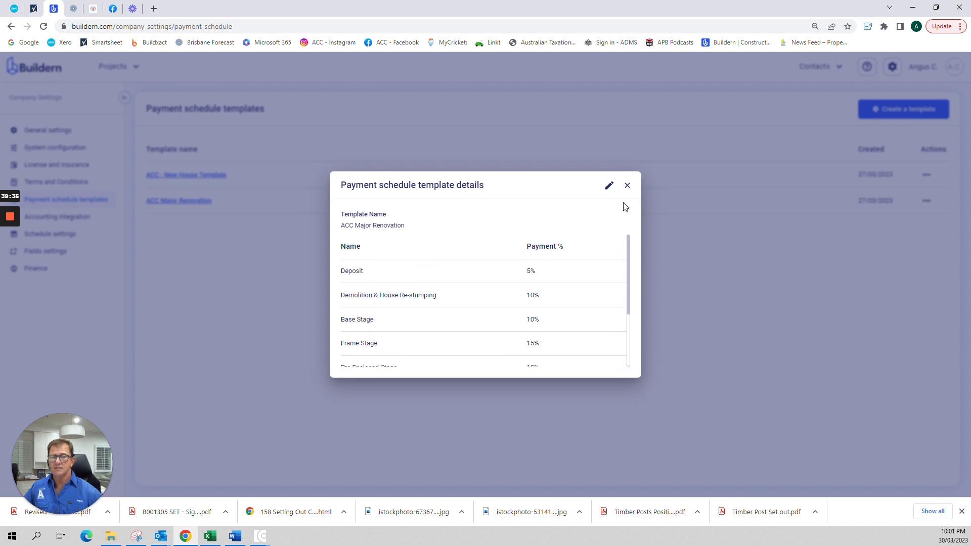
click(627, 185)
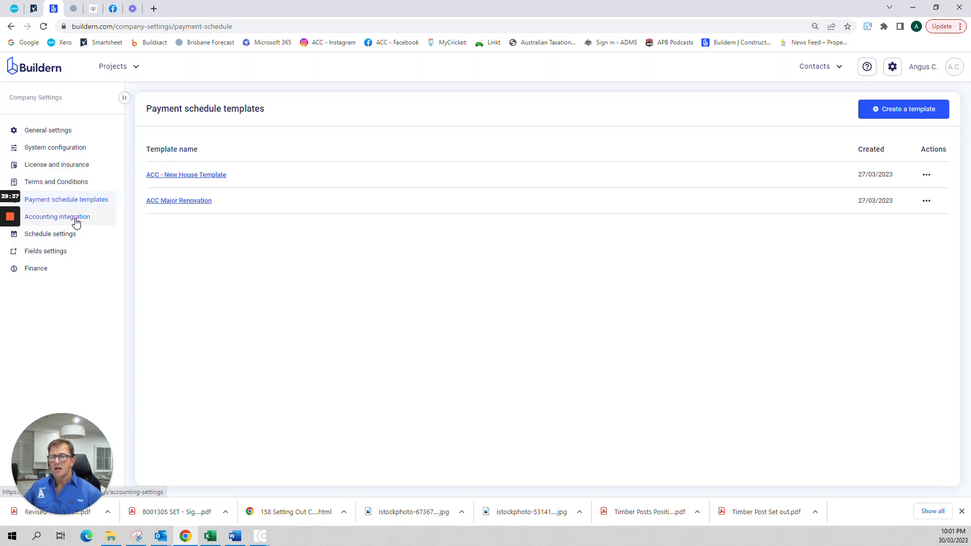
Step: Review the working times and non-working days of the ACC calendar in the schedule settings
click(53, 240)
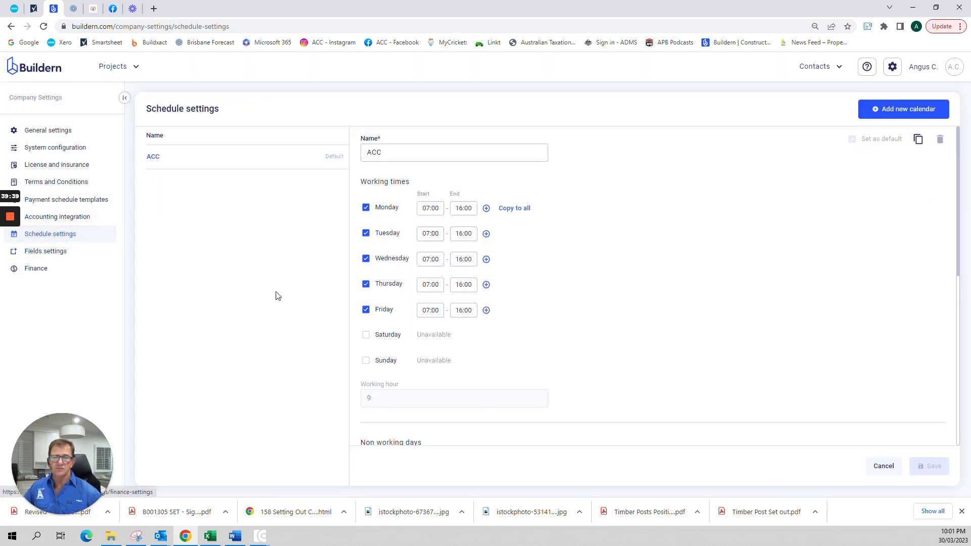
scroll(504, 361, down, 7)
scroll(506, 364, up, 3)
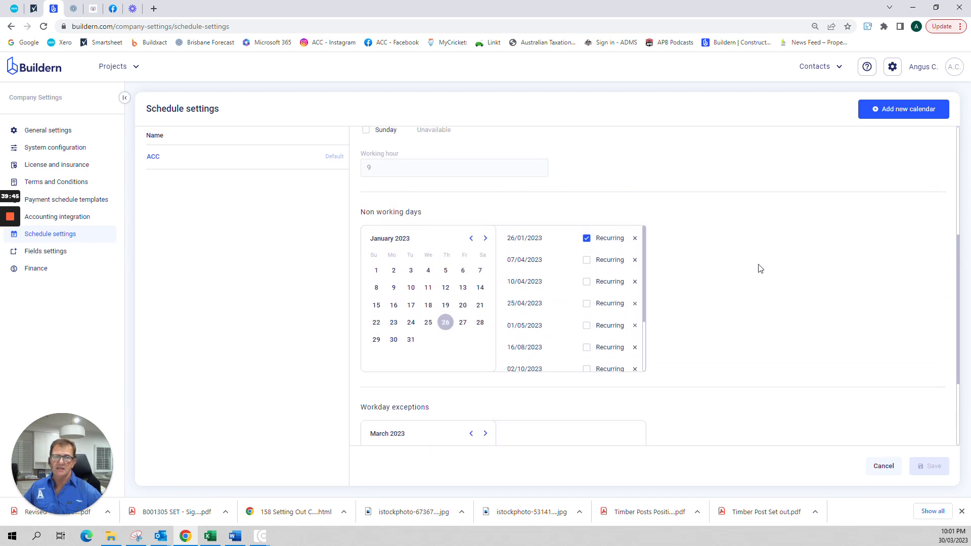
Step: View the default field values for units, project statuses, project types and payment methods
click(59, 253)
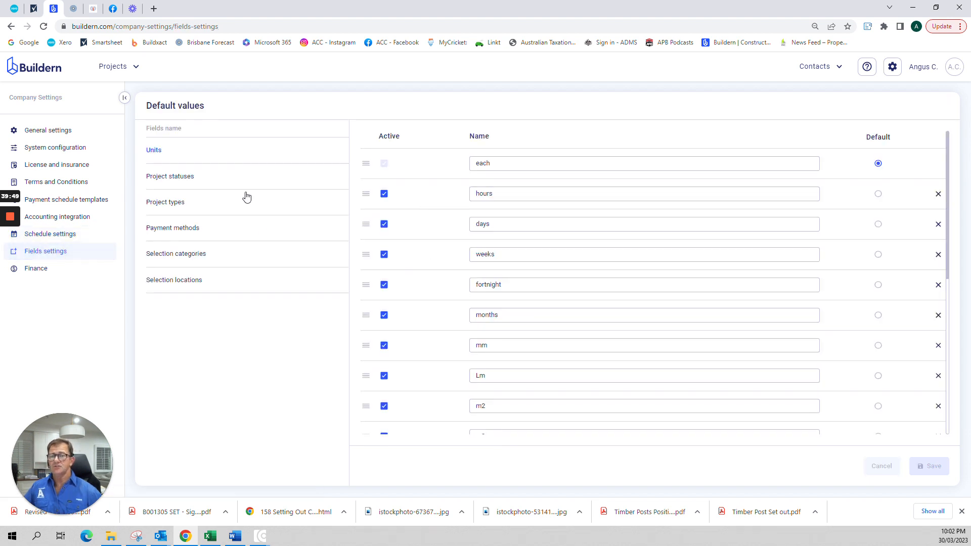
click(175, 178)
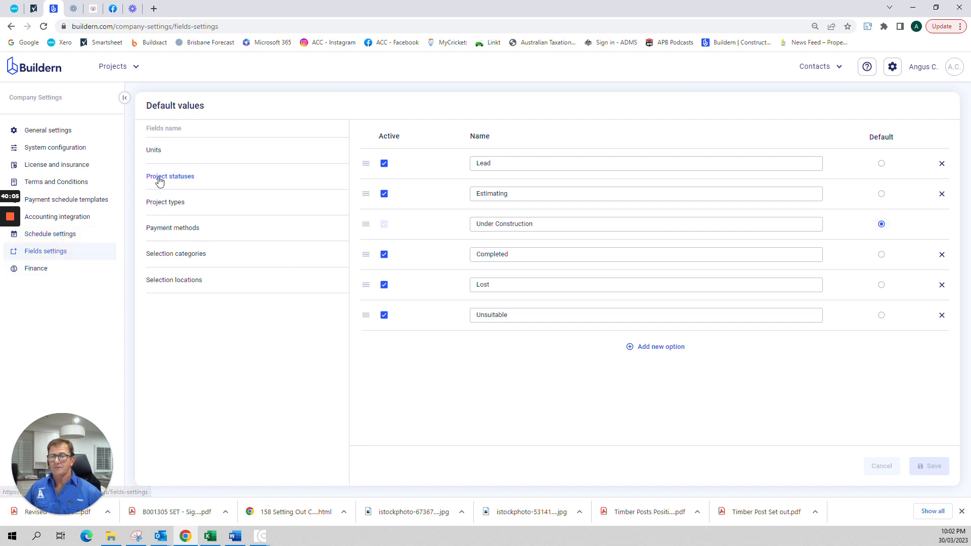
click(165, 204)
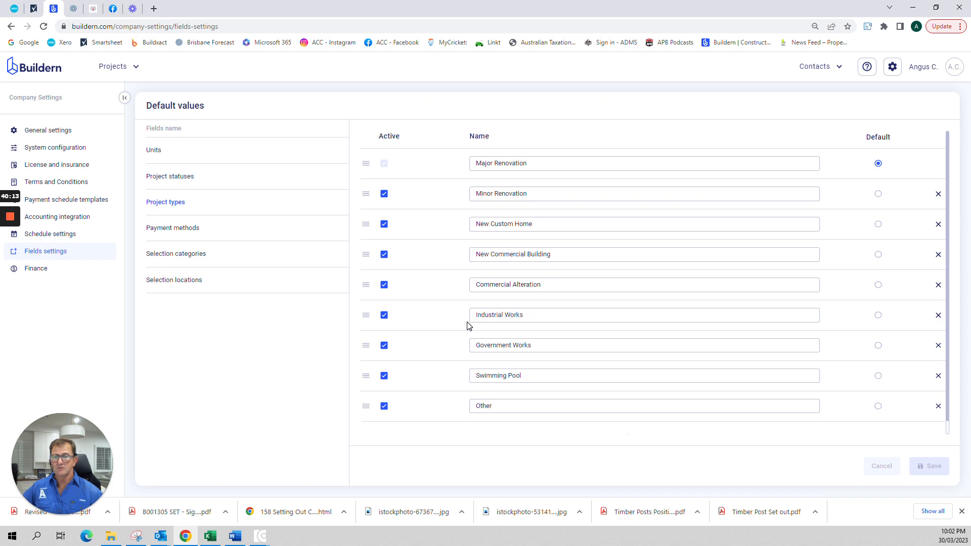
click(193, 229)
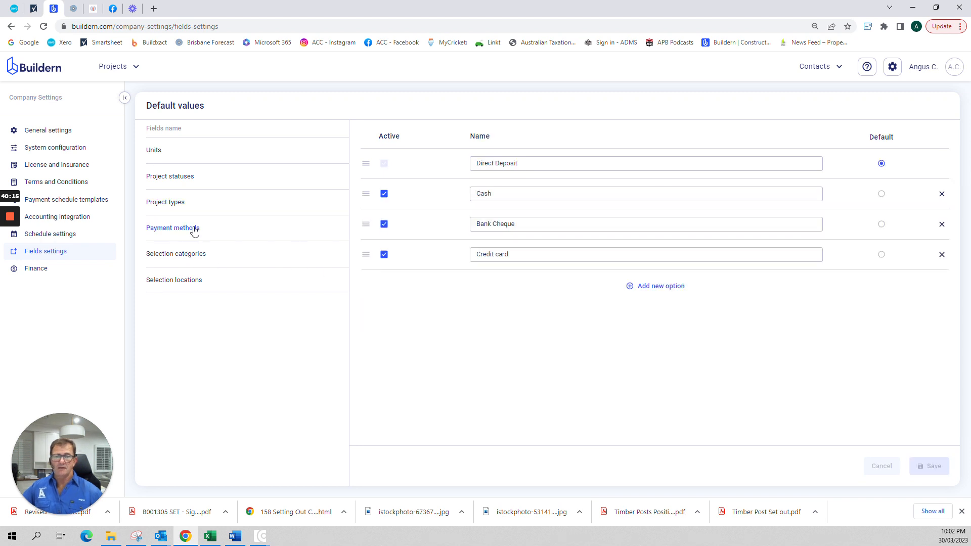
Step: Look through the full lists of default selection categories and selection locations
click(195, 256)
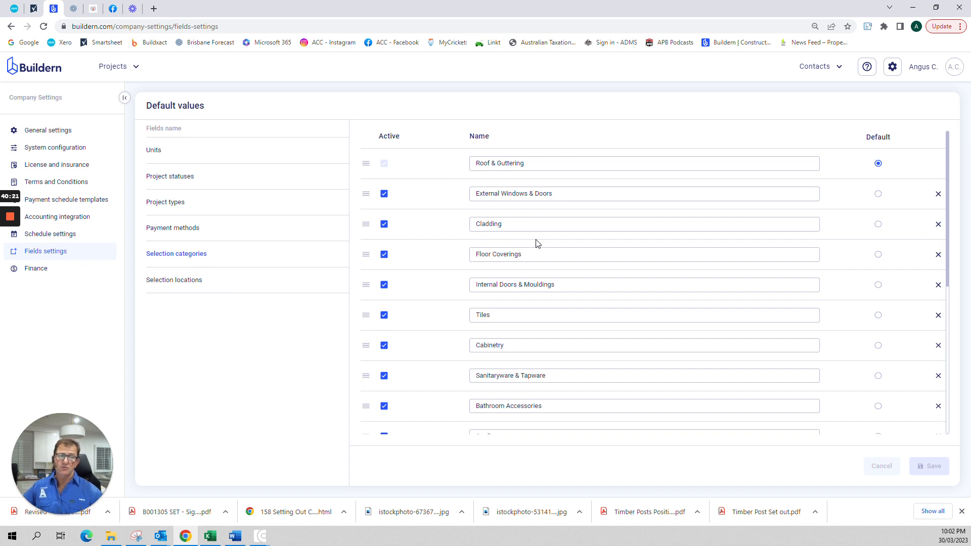
scroll(517, 188, down, 5)
scroll(522, 206, down, 2)
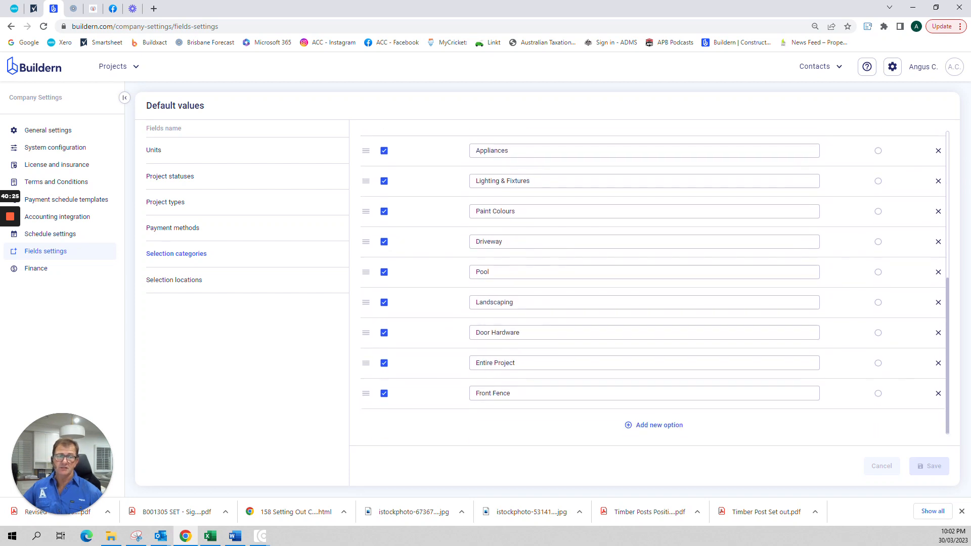
scroll(522, 206, up, 6)
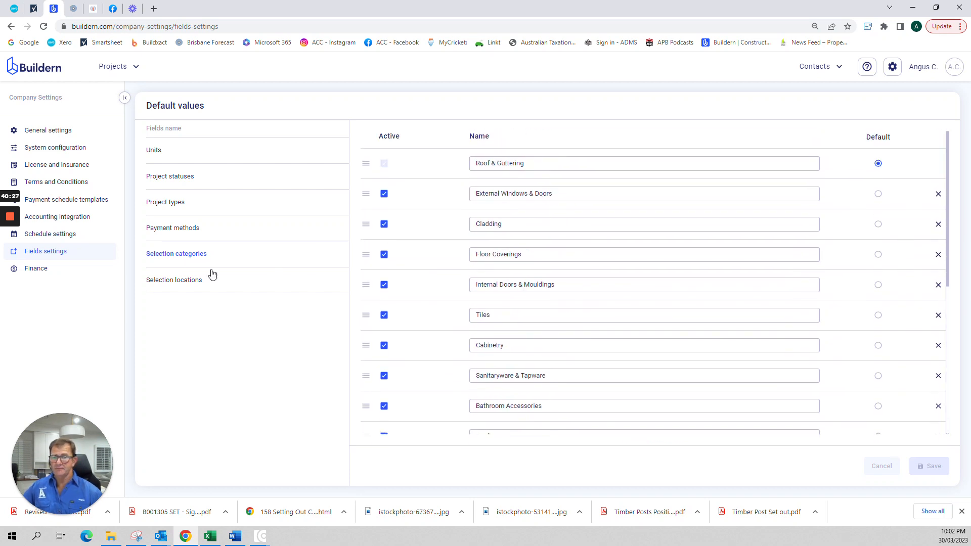
click(184, 281)
scroll(549, 233, down, 8)
scroll(550, 237, up, 8)
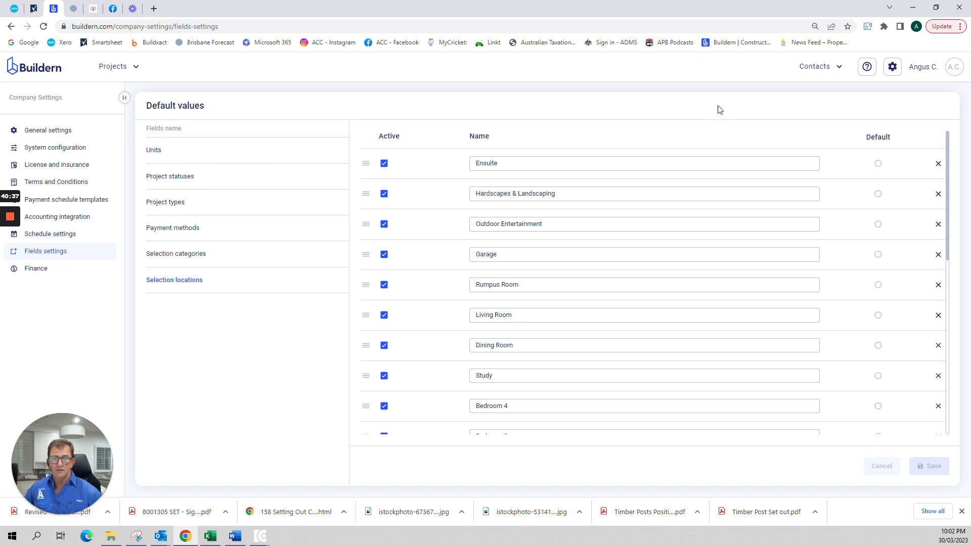
Step: Review the General admin role's permissions for project management, financial and the remaining areas in Roles & Permissions
click(893, 67)
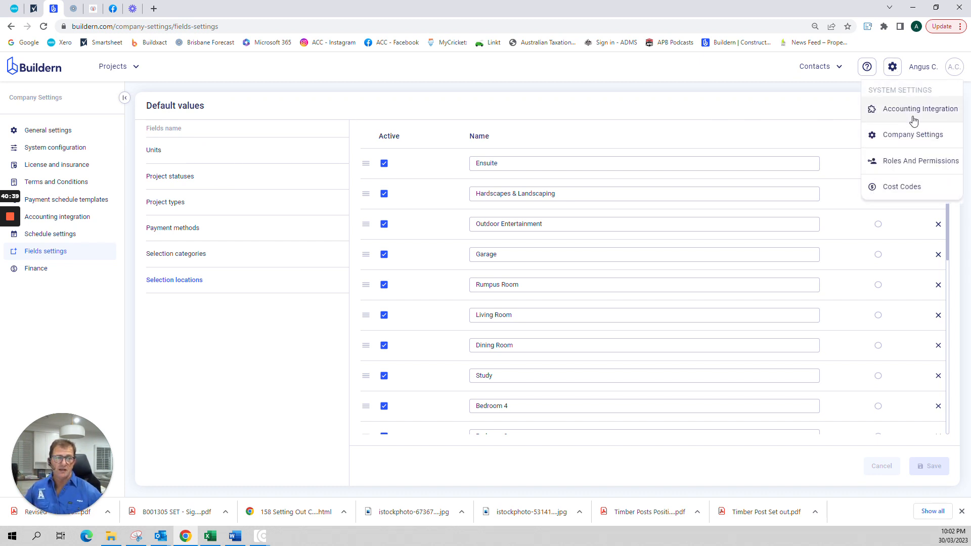
click(916, 161)
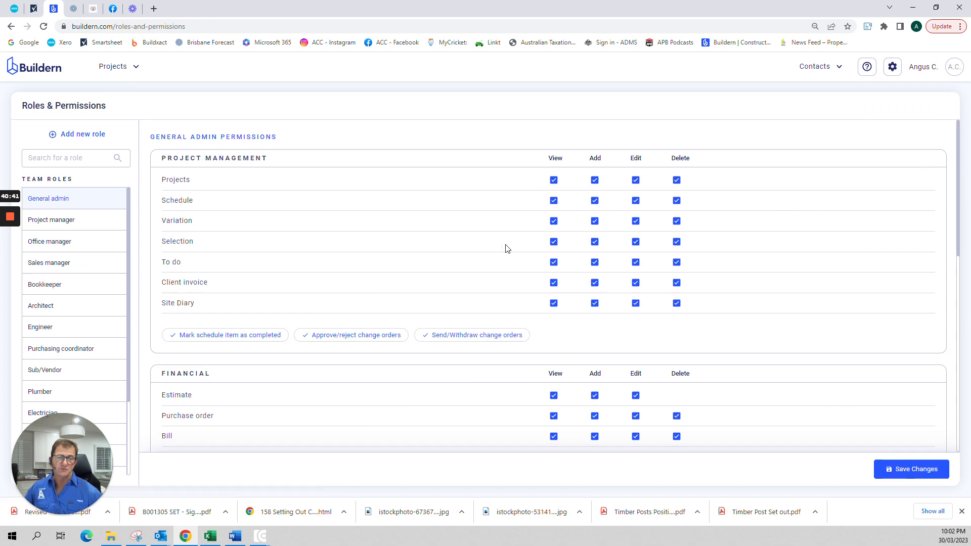
scroll(434, 265, down, 5)
scroll(433, 267, up, 5)
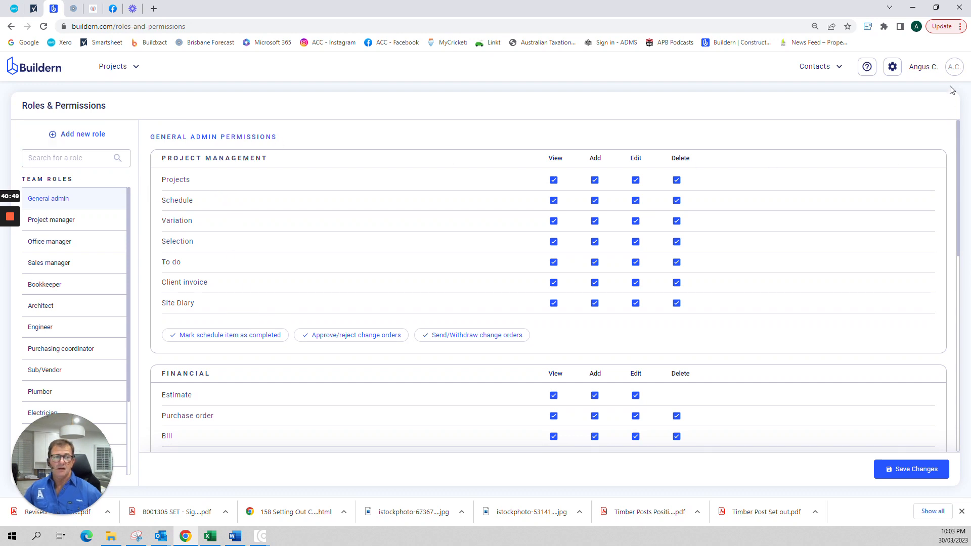
Step: View the company's cost codes and look inside the 1 - Preliminaries category, leaving it collapsed
click(892, 66)
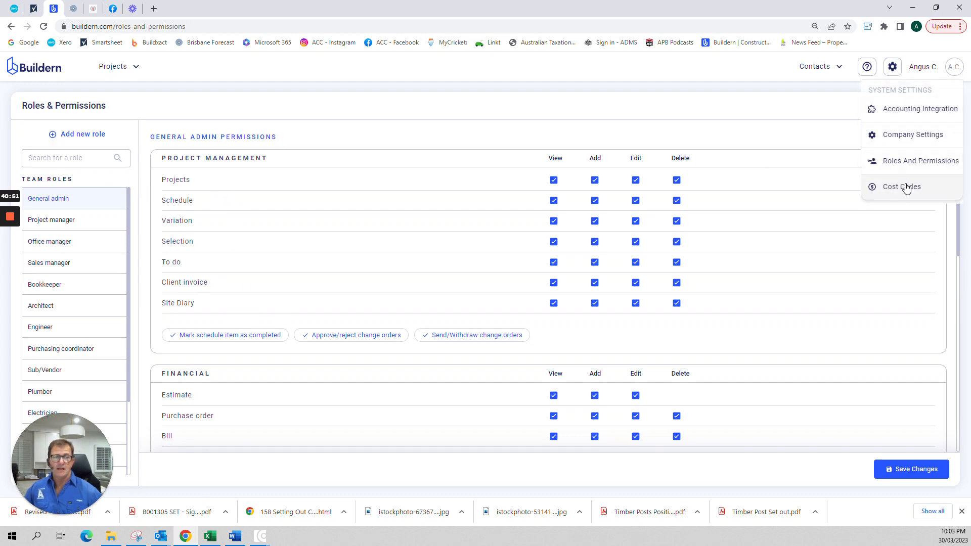
click(905, 187)
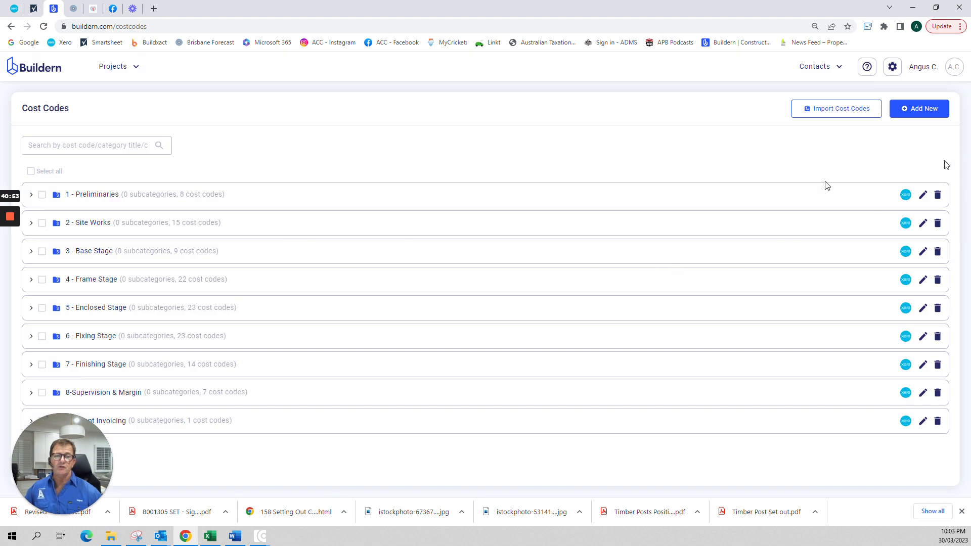
click(30, 195)
click(31, 195)
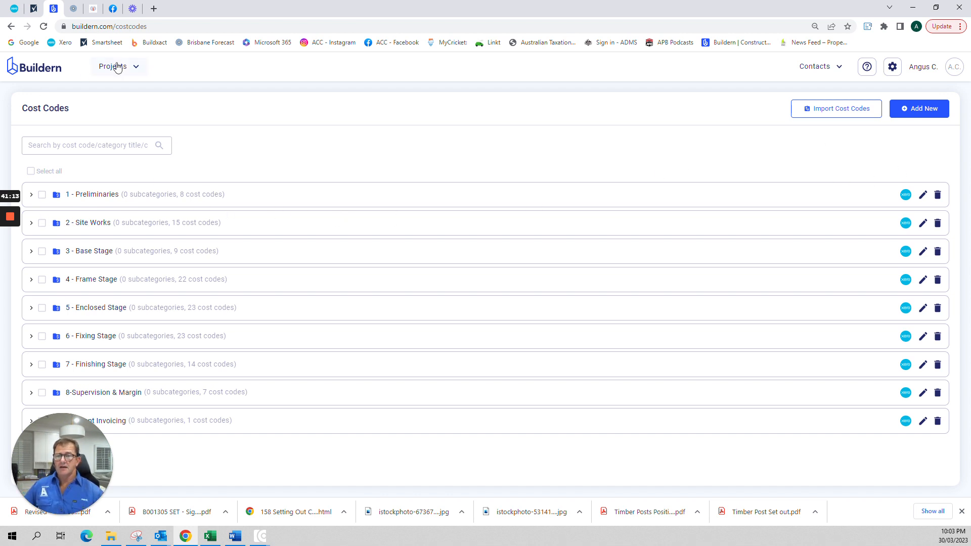
Step: View the overview of the first recent project, and then the list of all projects
click(135, 69)
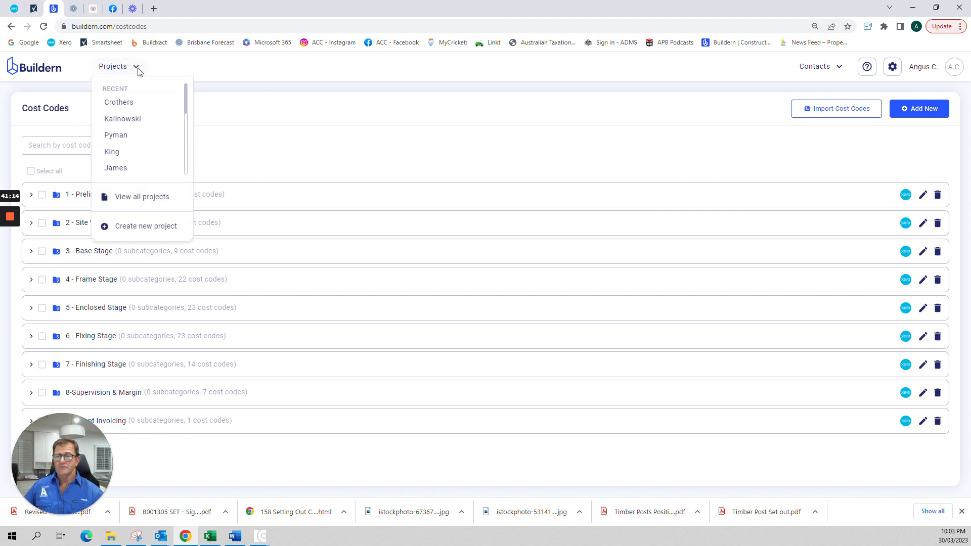
click(123, 102)
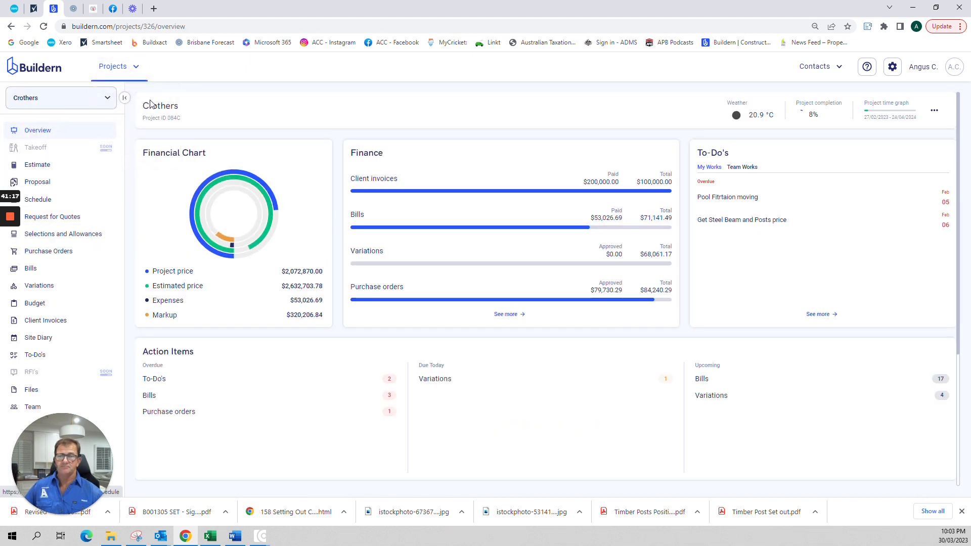
click(135, 67)
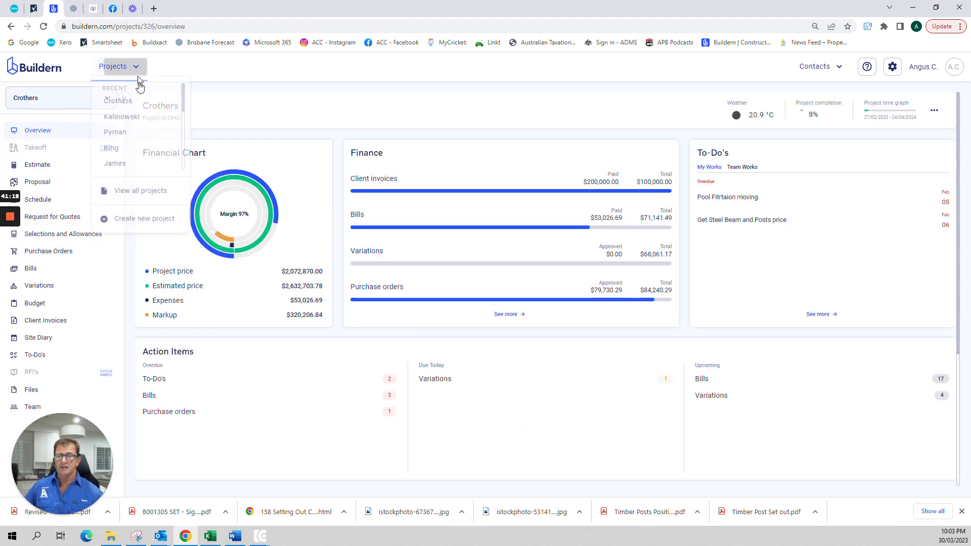
click(130, 197)
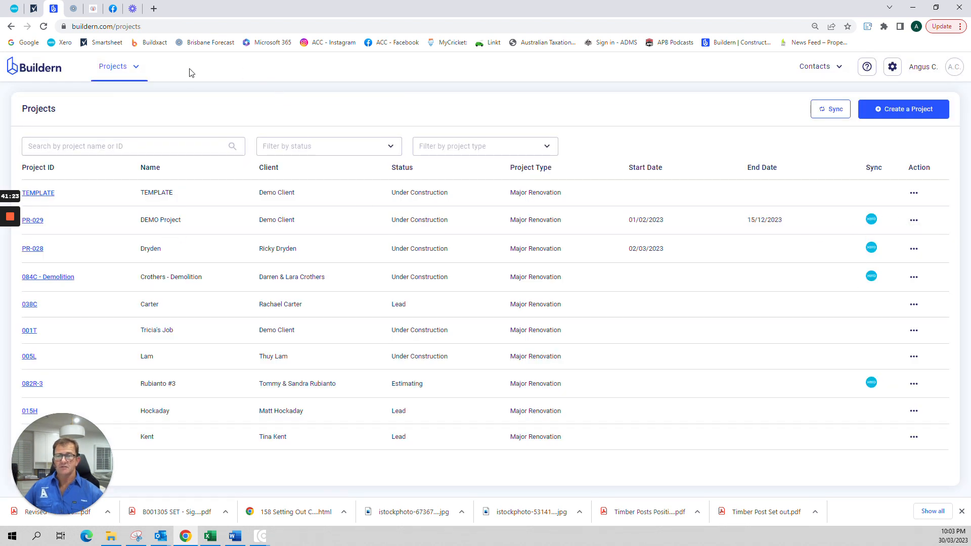
Step: Return from the full project list to the overview of the first recent project
click(138, 68)
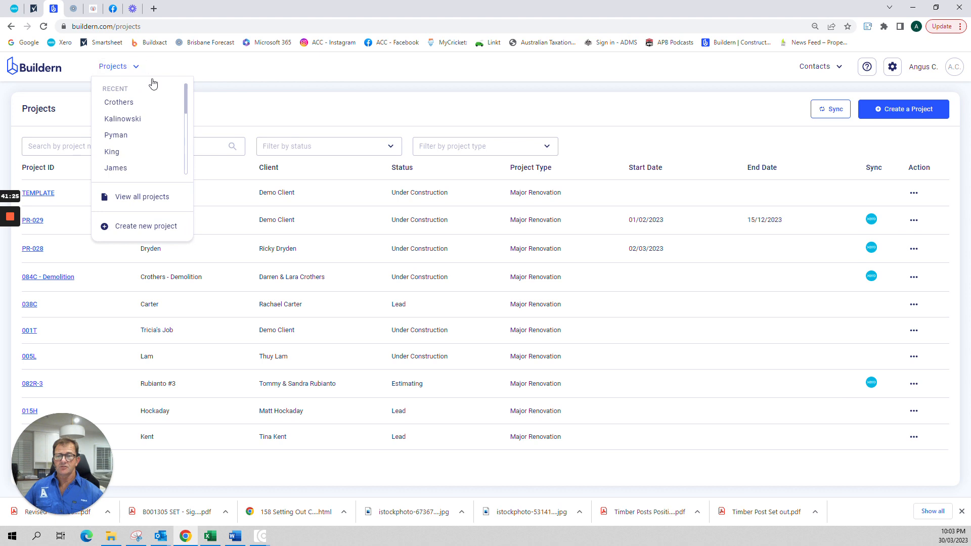
click(130, 101)
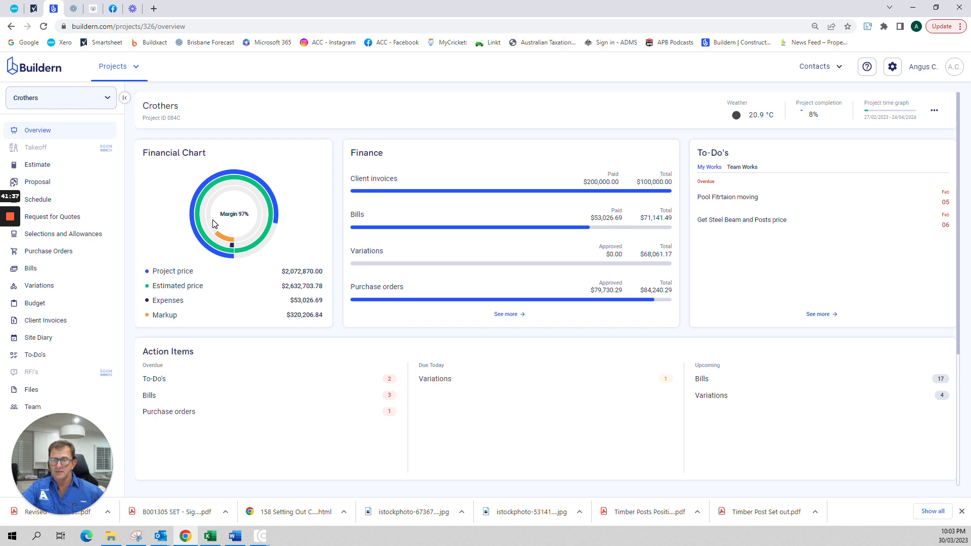
mouse_move(10, 223)
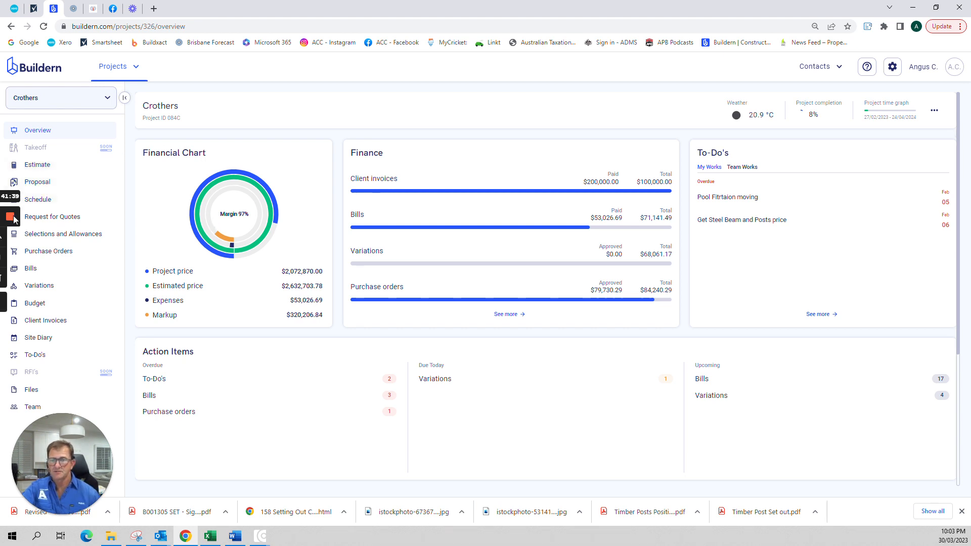